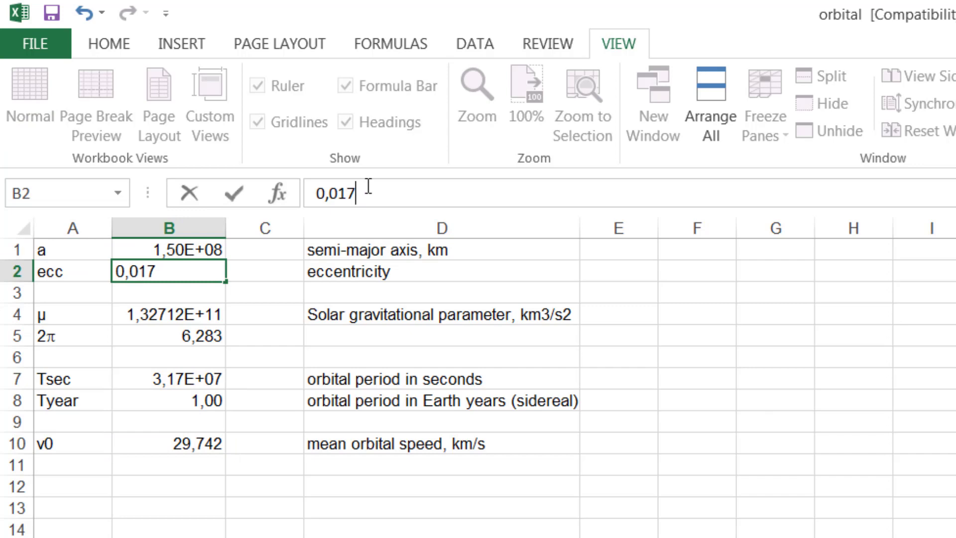
Change the eccentricity in cell B2 to 0,018
{"action": "key", "text": "BackSpace"}
{"action": "type", "text": "8"}
{"action": "left_click", "coordinate": [197, 313]}
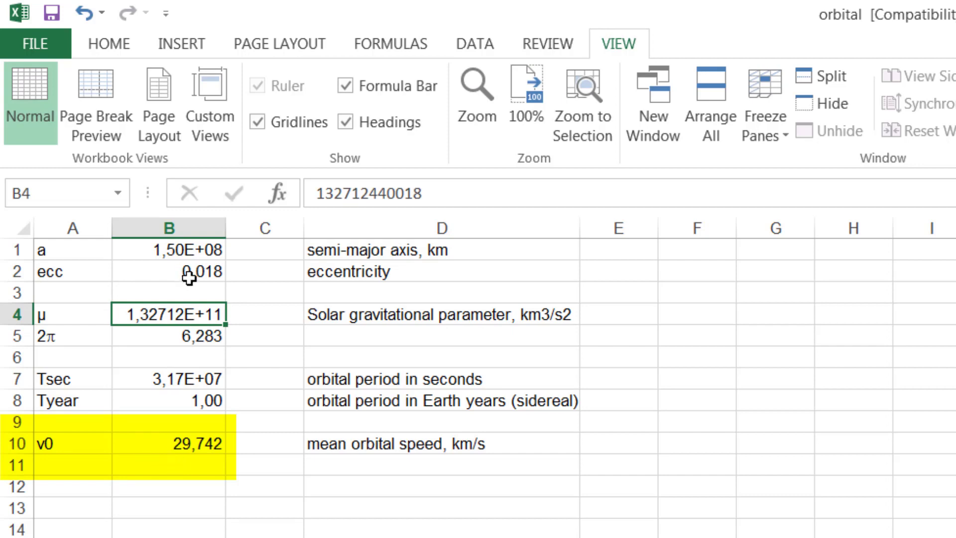
Change the semi-major axis in cell B1 to 15000000
{"action": "left_click", "coordinate": [195, 250]}
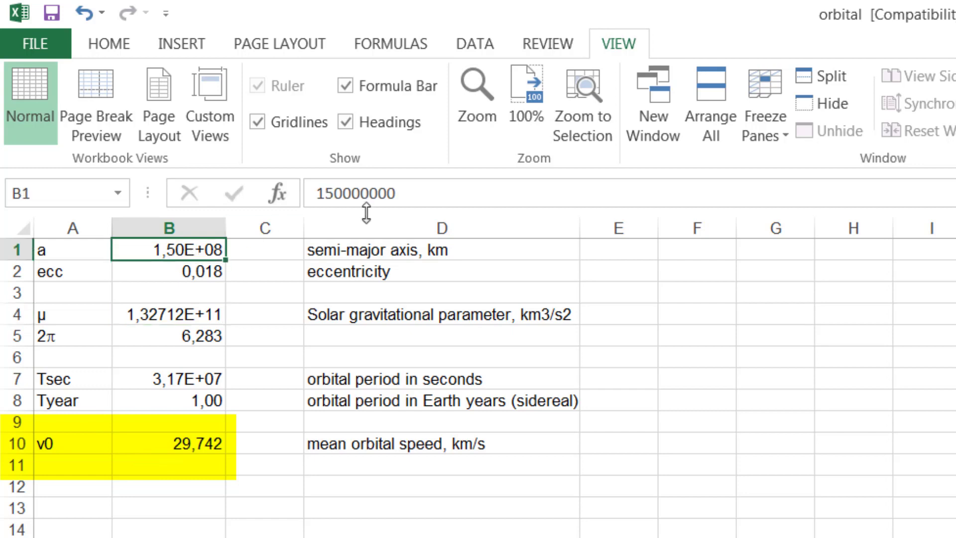
{"action": "left_click", "coordinate": [410, 190]}
{"action": "key", "text": "BackSpace"}
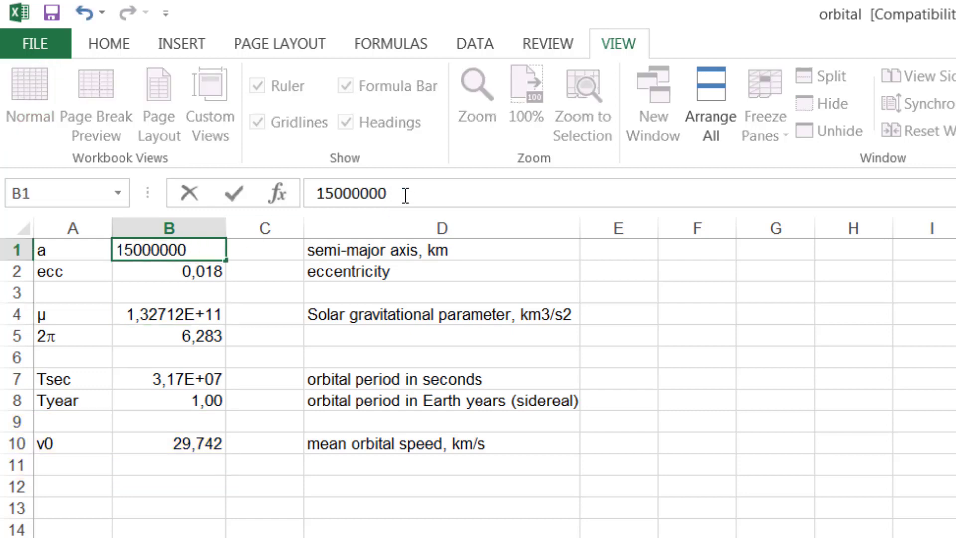
{"action": "left_click", "coordinate": [180, 271]}
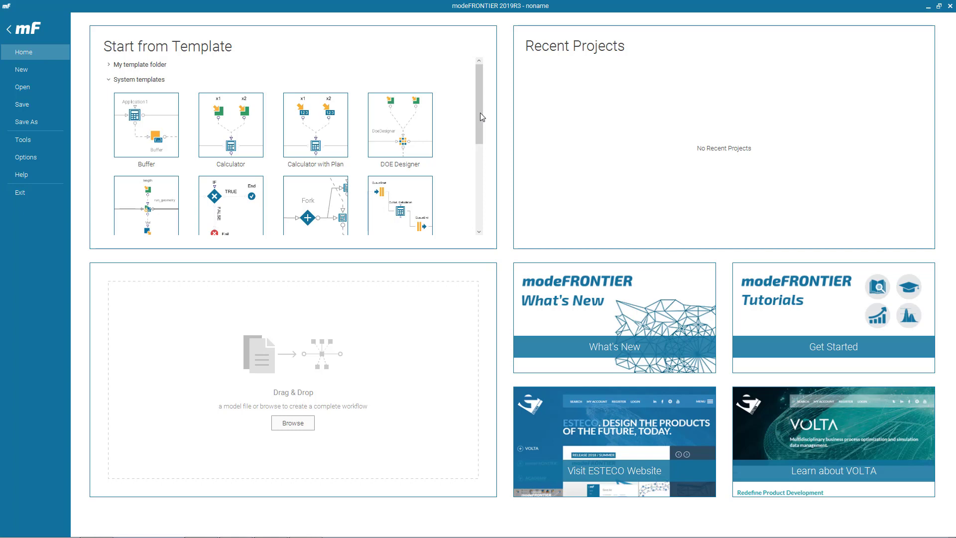
Switch to modeFRONTIER and create a new blank project
{"action": "mouse_move", "coordinate": [481, 113]}
{"action": "left_mouse_down"}
{"action": "mouse_move", "coordinate": [489, 171]}
{"action": "mouse_move", "coordinate": [474, 118]}
{"action": "left_mouse_up"}
{"action": "left_click", "coordinate": [114, 108]}
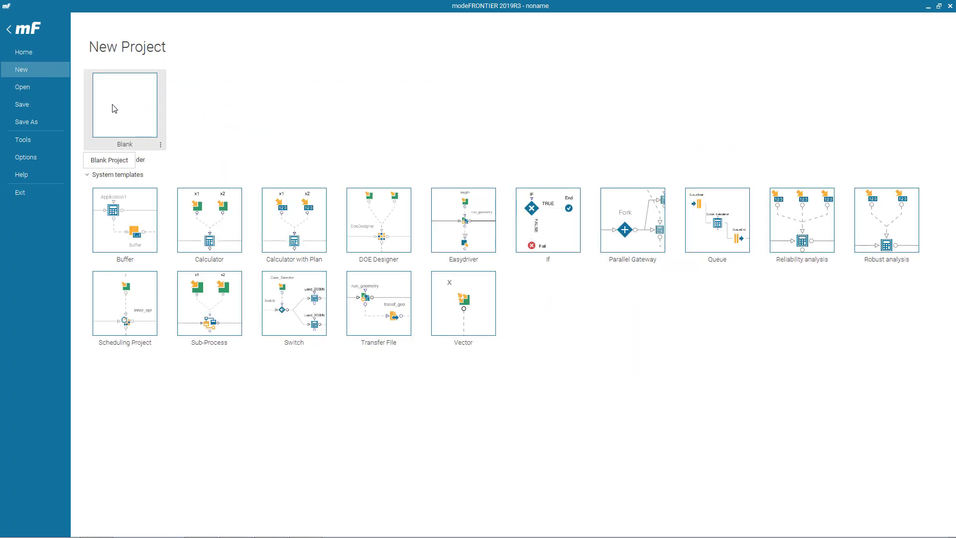
{"action": "left_click", "coordinate": [118, 113]}
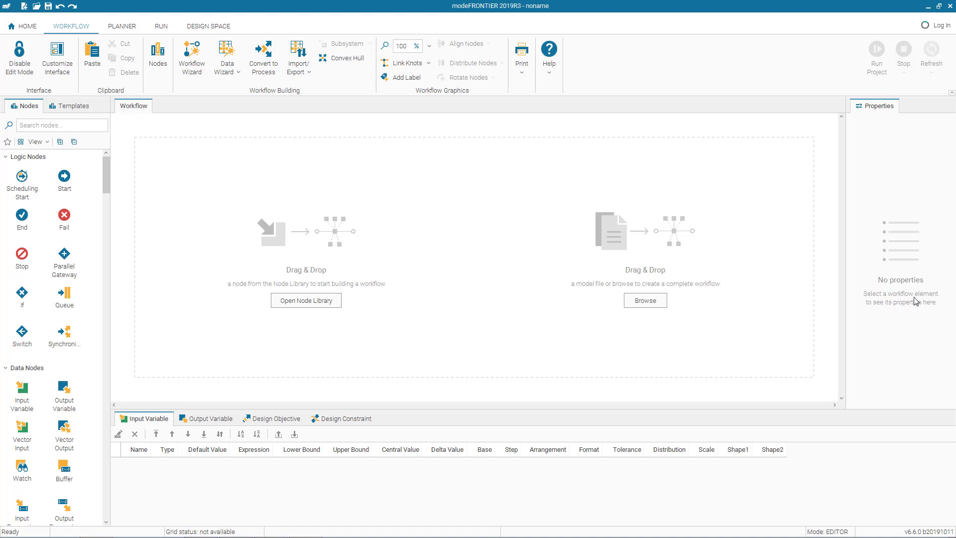
Find the Input Variable node in the node library and place one in the upper middle of the empty workflow
{"action": "left_click", "coordinate": [89, 129]}
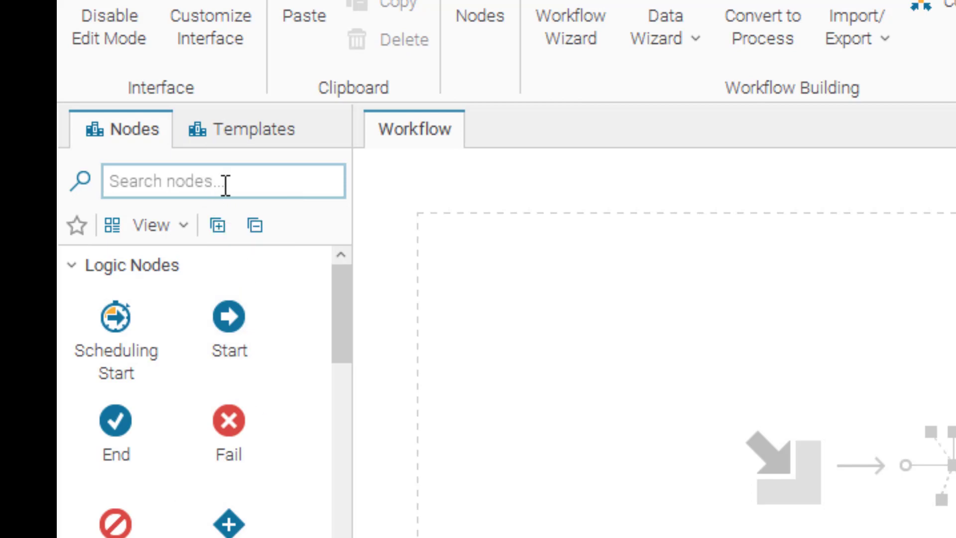
{"action": "type", "text": "inpu"}
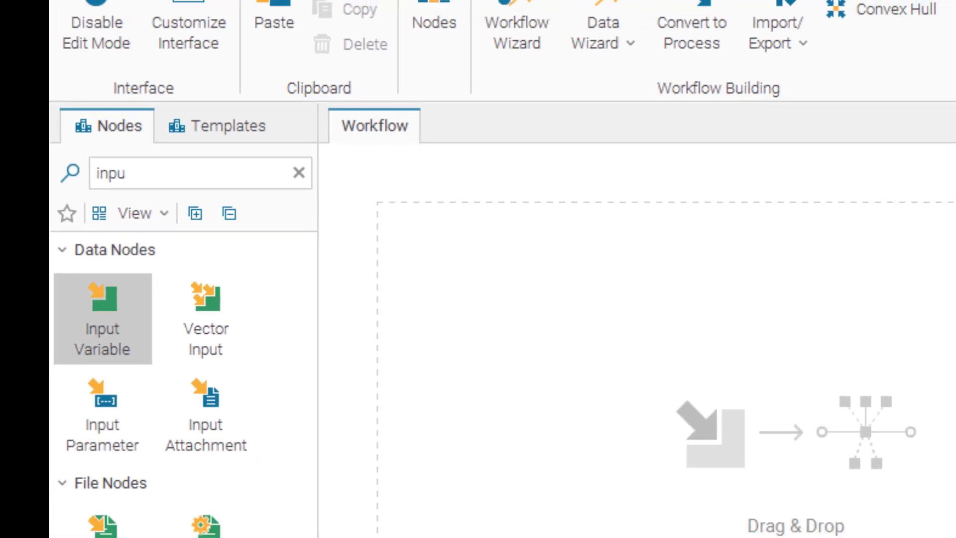
{"action": "left_click_drag", "start_coordinate": [103, 319], "coordinate": [506, 170]}
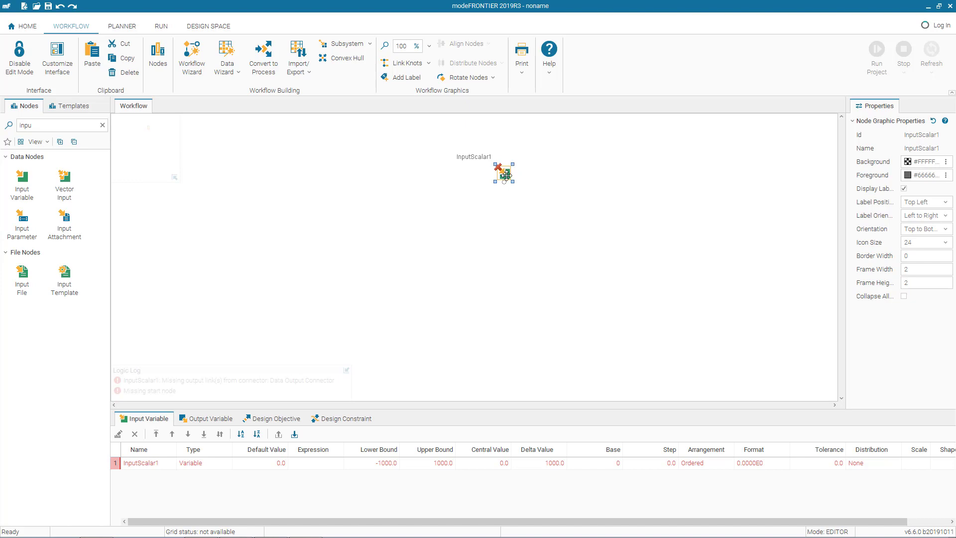
Name the new input variable a and describe it as "semi major axis"
{"action": "double_click", "coordinate": [506, 175]}
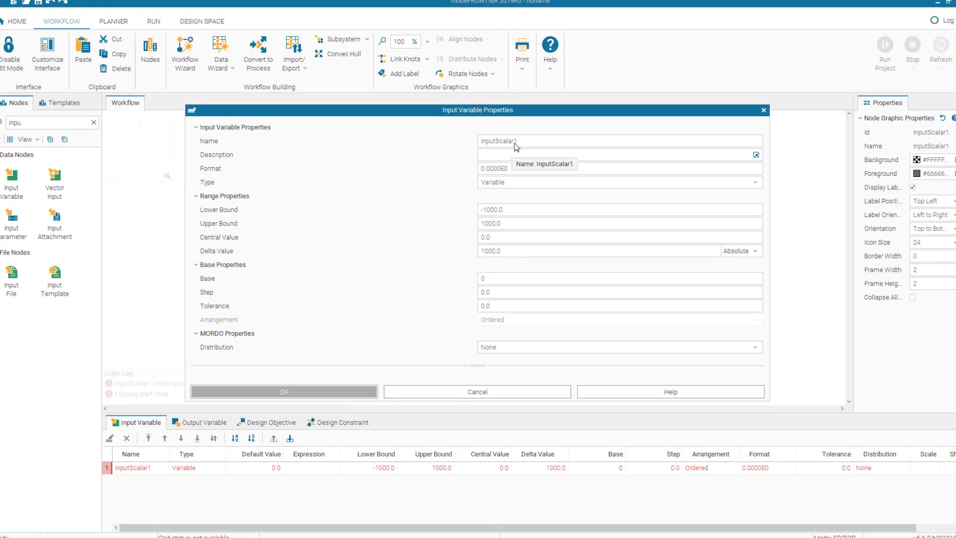
{"action": "double_click", "coordinate": [514, 143]}
{"action": "type", "text": "a"}
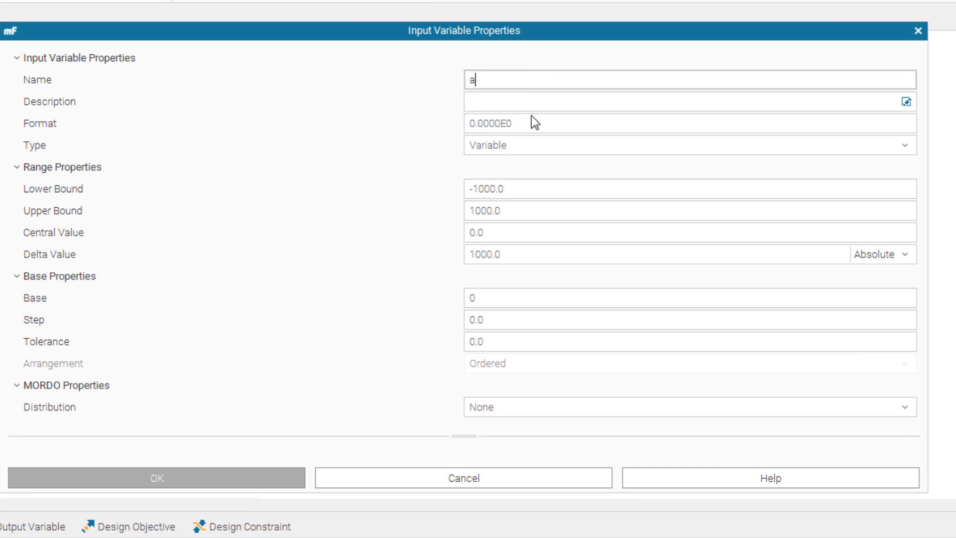
{"action": "left_click", "coordinate": [534, 103]}
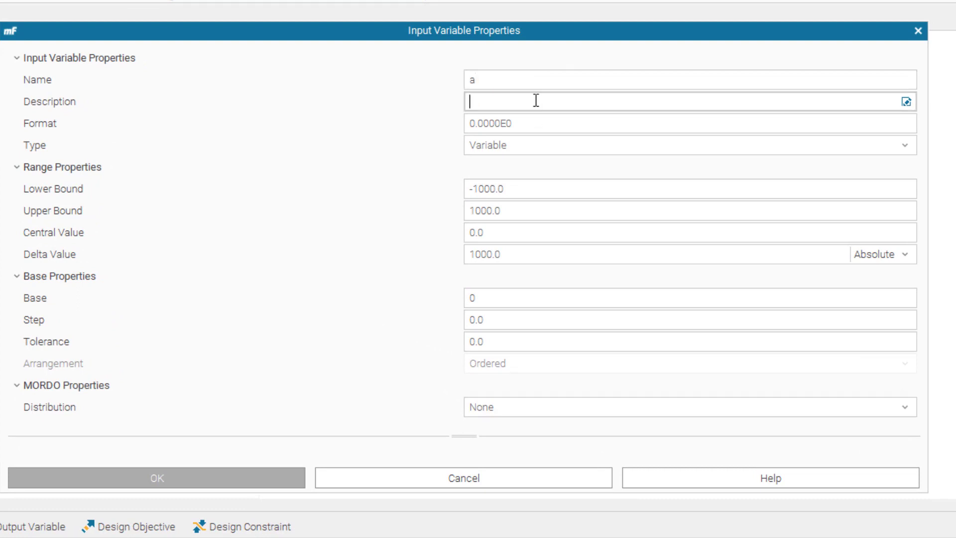
{"action": "type", "text": "semi major axis"}
Set the number format of input variable a to 0.00e0
{"action": "left_click", "coordinate": [474, 120]}
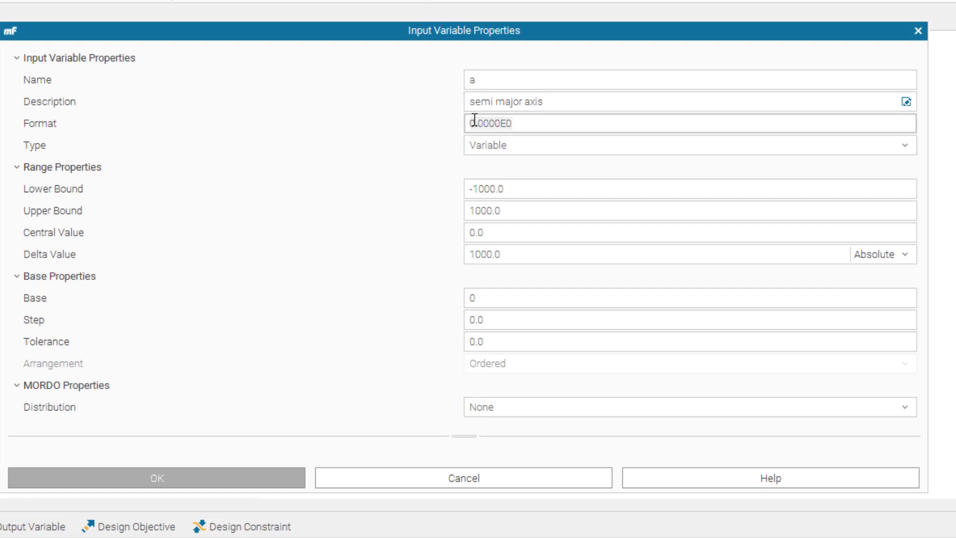
{"action": "key", "text": "BackSpace"}
{"action": "key", "text": "BackSpace"}
{"action": "key", "text": "BackSpace"}
{"action": "key", "text": "BackSpace"}
{"action": "key", "text": "BackSpace"}
{"action": "key", "text": "BackSpace"}
{"action": "key", "text": "BackSpace"}
{"action": "key", "text": "BackSpace"}
{"action": "type", "text": "0.00e0"}
Set the lower bound of variable a to 1e8 and its upper bound to 1e9, and accept the properties
{"action": "left_click", "coordinate": [518, 194]}
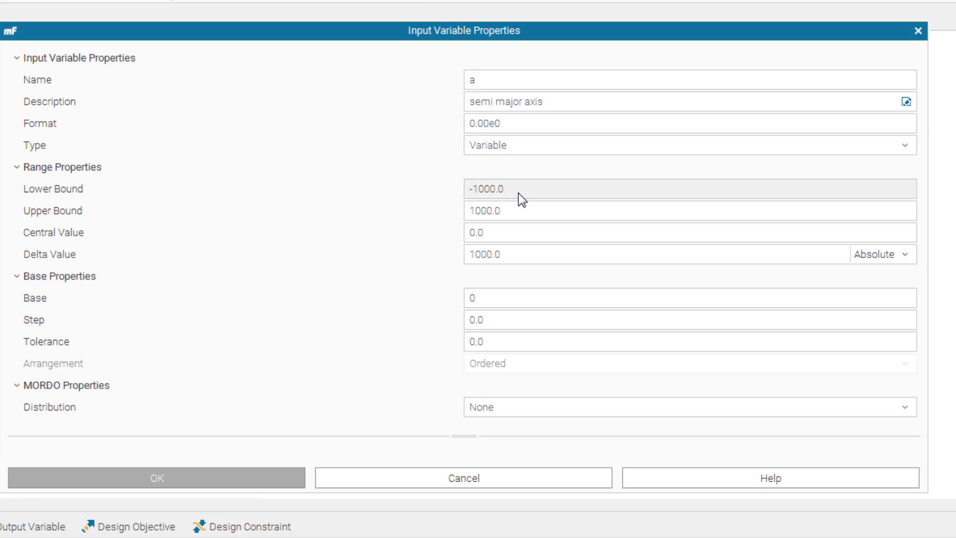
{"action": "type", "text": "1"}
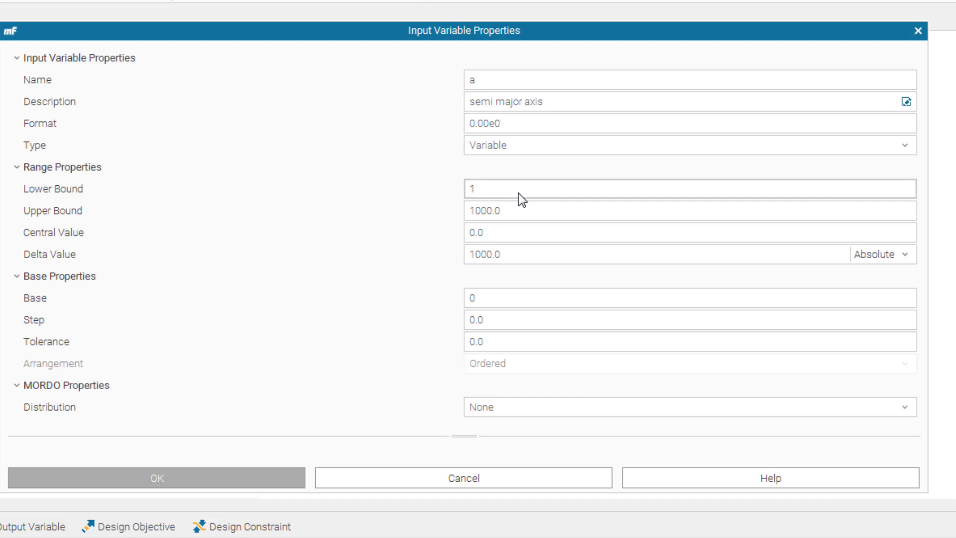
{"action": "type", "text": "e8"}
{"action": "left_click", "coordinate": [549, 211]}
{"action": "key", "text": "ctrl+a"}
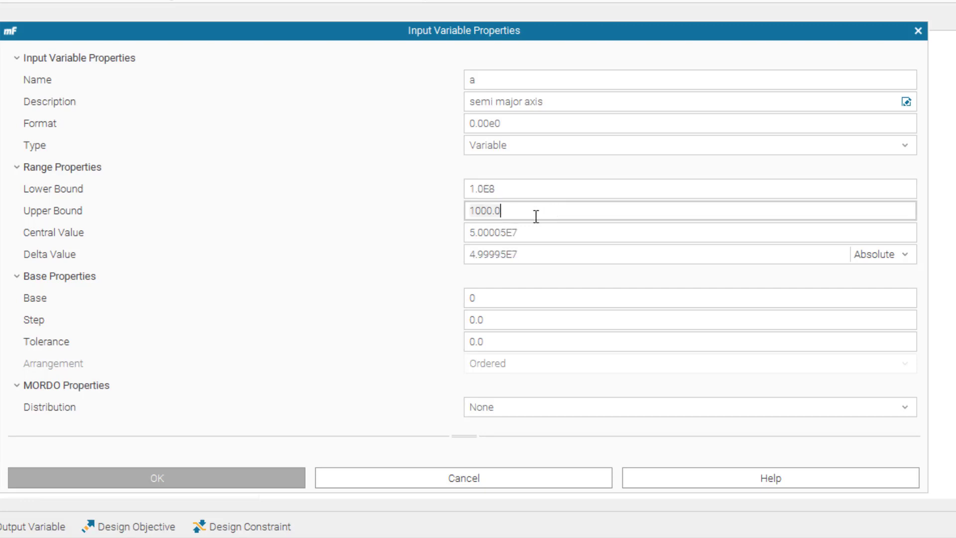
{"action": "type", "text": "1e9"}
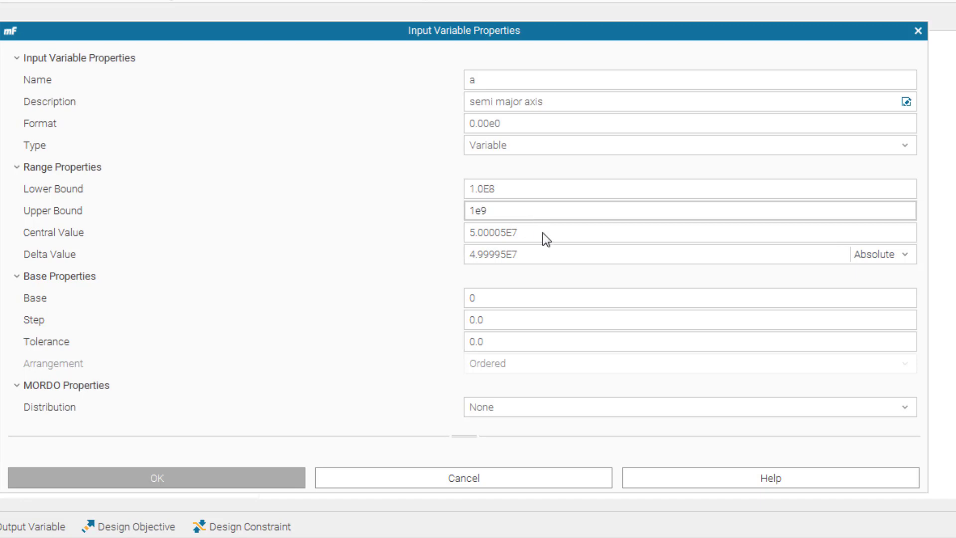
{"action": "key", "text": "Tab"}
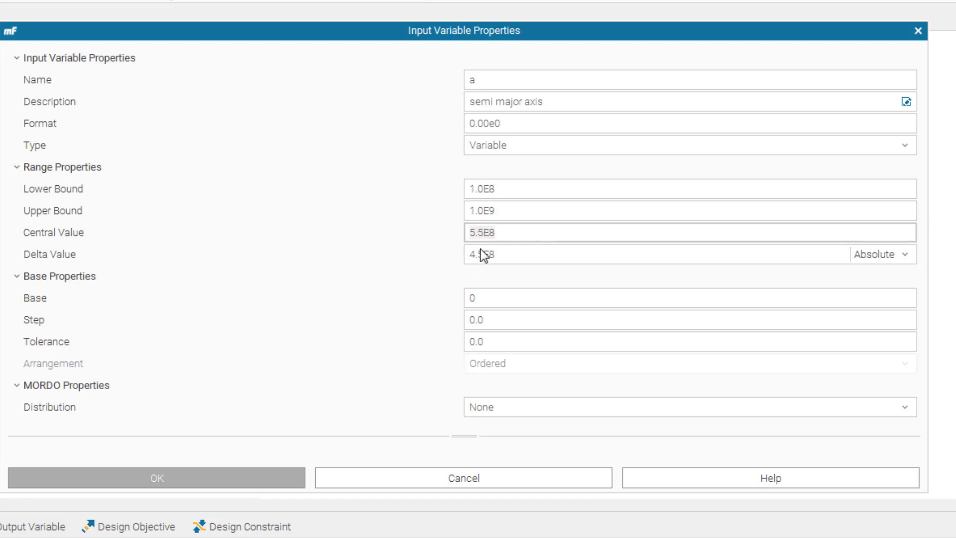
{"action": "left_click", "coordinate": [202, 478]}
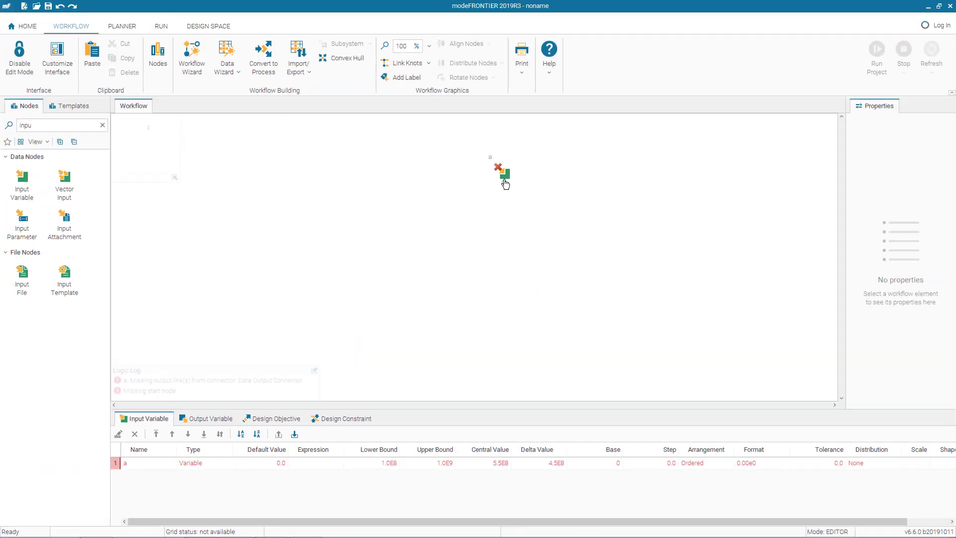
Add a second Input Variable node beside a, named ecc, with the description "orbital eccentricity" and the format 0.000
{"action": "left_click", "coordinate": [22, 182]}
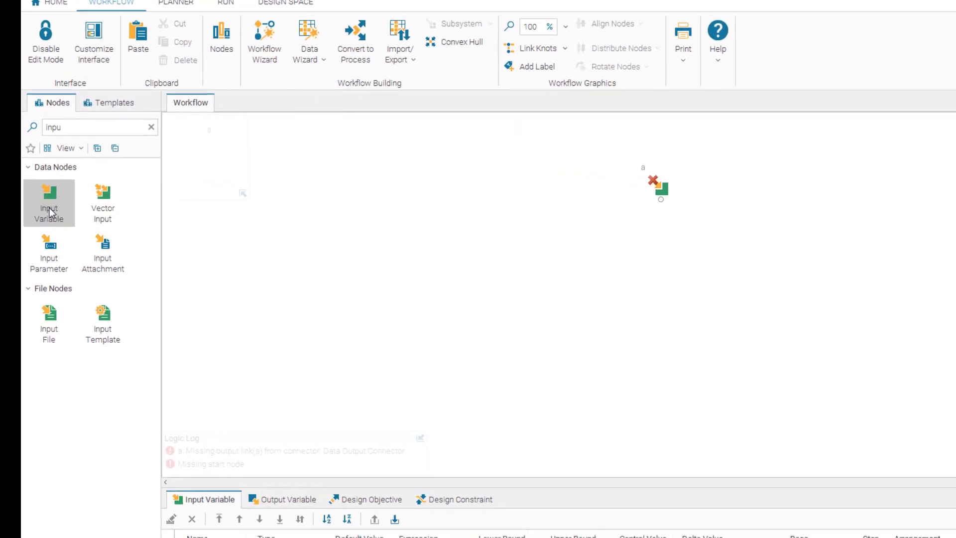
{"action": "left_click_drag", "start_coordinate": [120, 203], "coordinate": [561, 186]}
{"action": "double_click", "coordinate": [555, 184]}
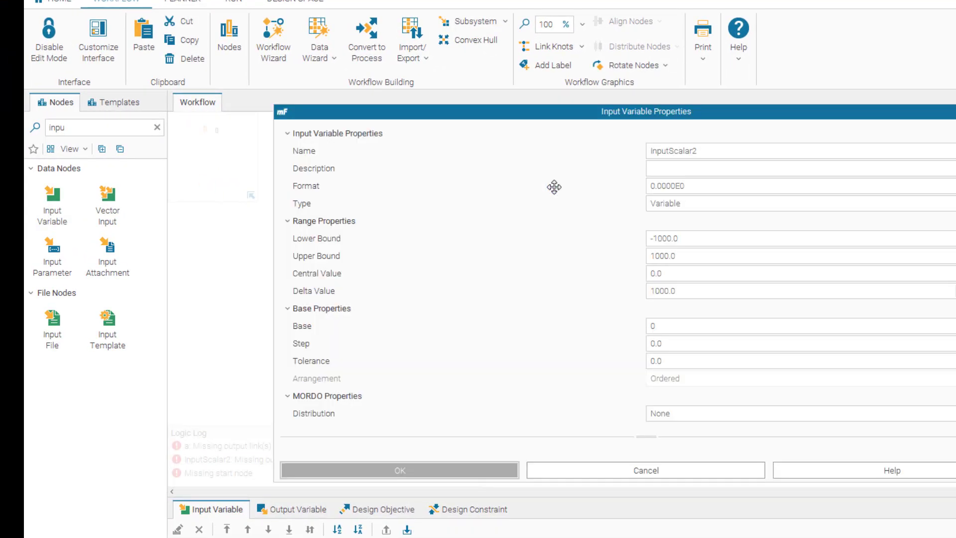
{"action": "left_click", "coordinate": [697, 149]}
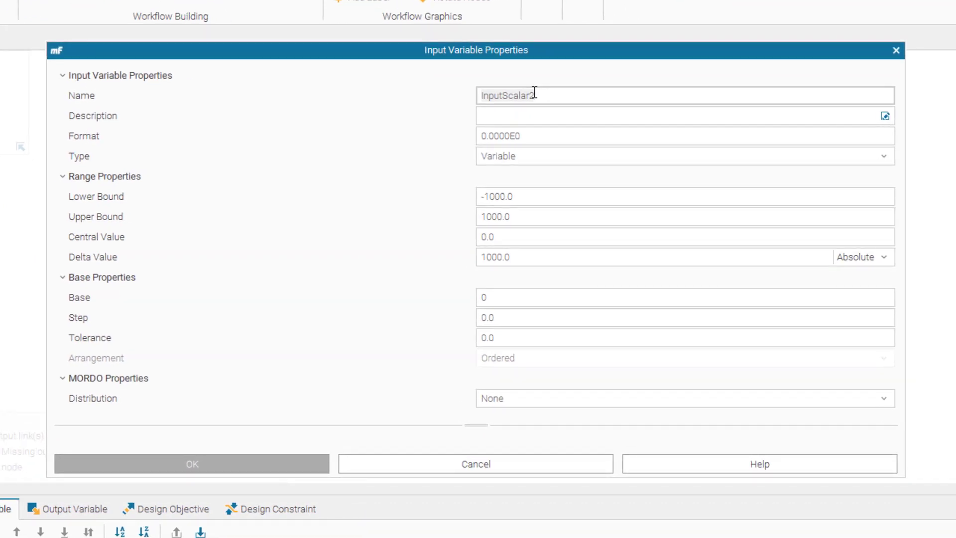
{"action": "type", "text": "ecc"}
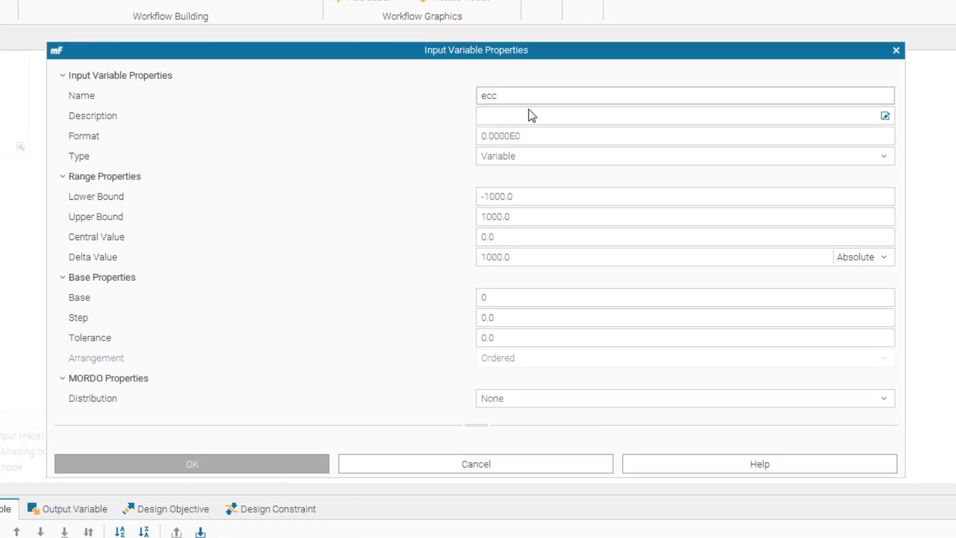
{"action": "left_click", "coordinate": [530, 111]}
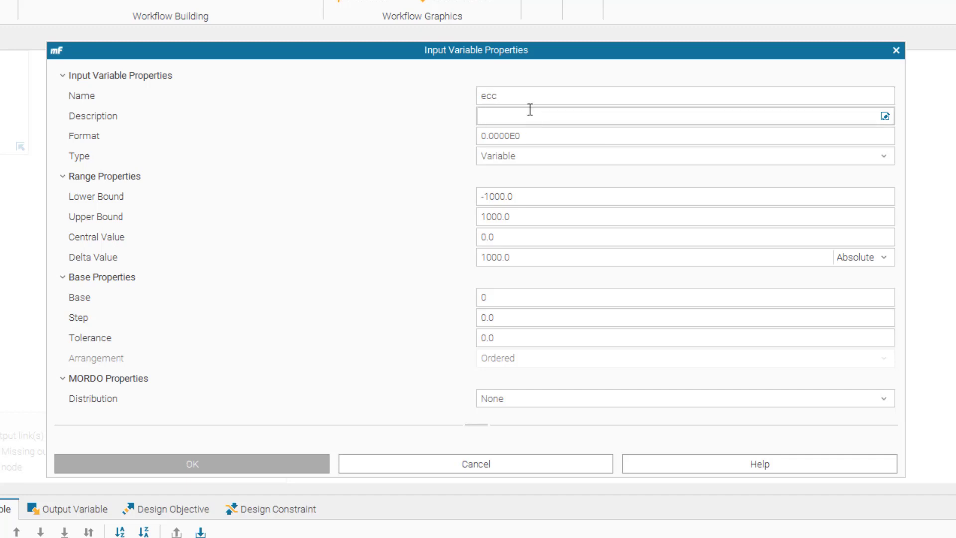
{"action": "type", "text": "orbital eccentricity"}
{"action": "left_click", "coordinate": [501, 133]}
{"action": "type", "text": "0.000"}
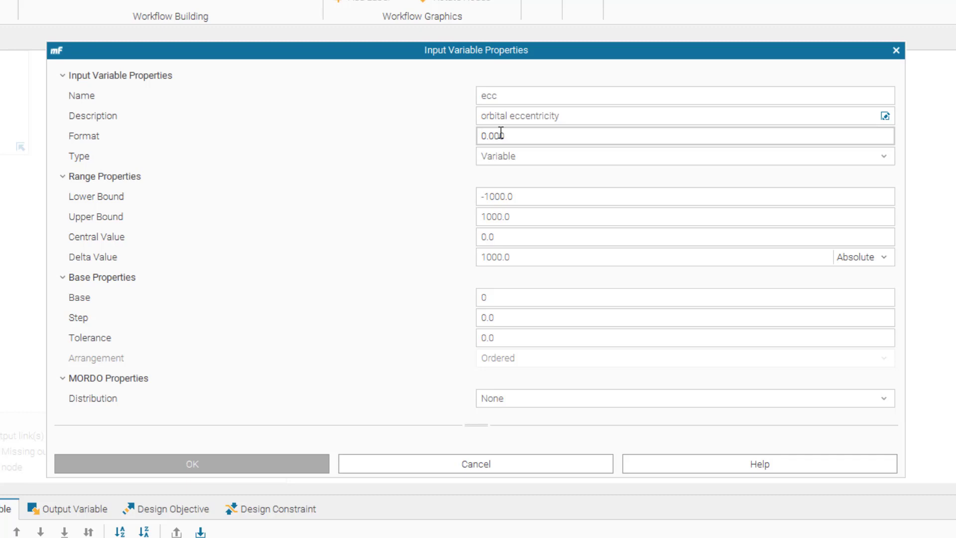
Set the range of ecc from 0 to 0.999, accept the properties, and align its node level with node a
{"action": "left_click", "coordinate": [503, 198]}
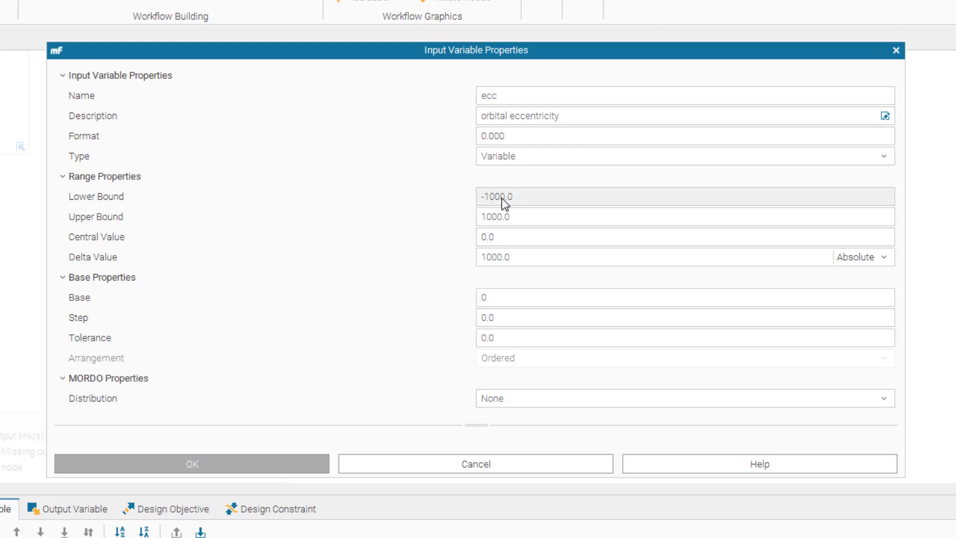
{"action": "type", "text": "0"}
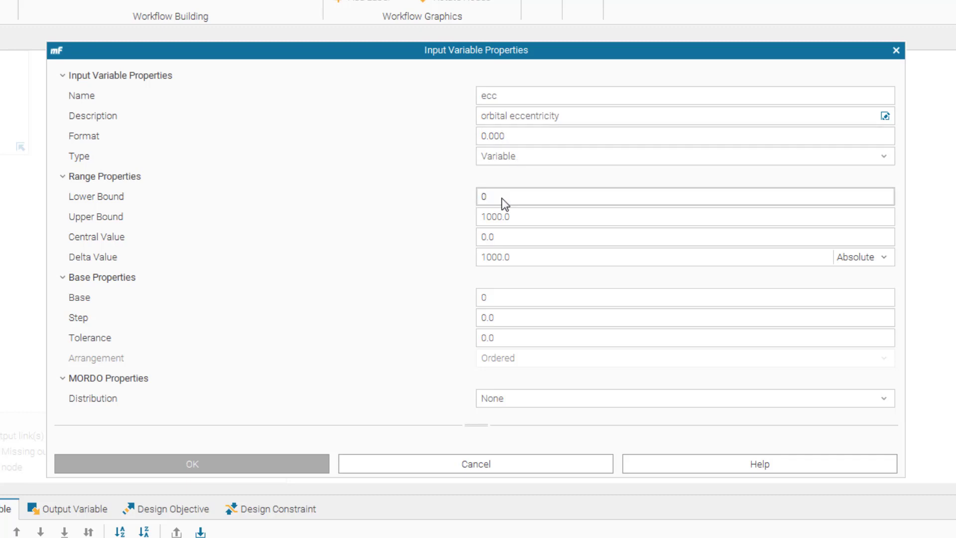
{"action": "left_click", "coordinate": [494, 217]}
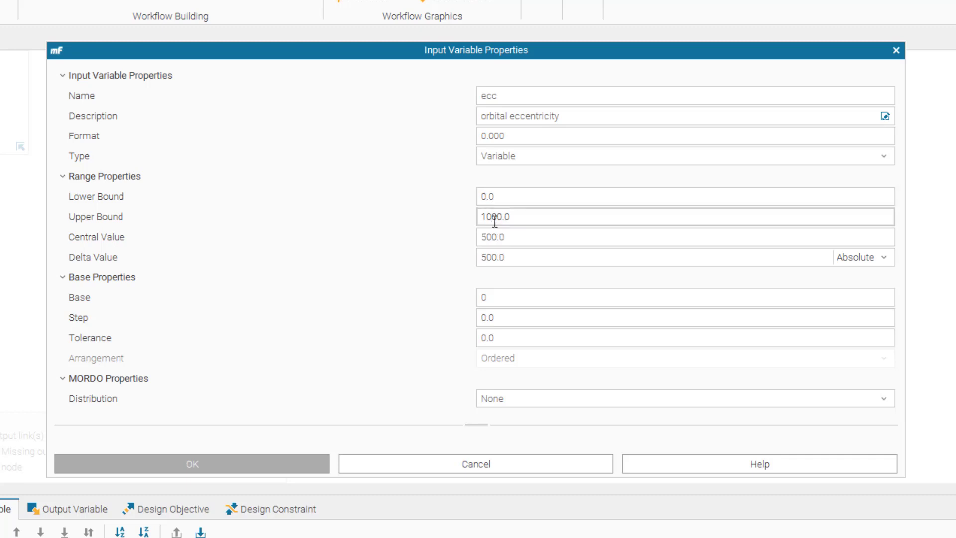
{"action": "double_click", "coordinate": [512, 213]}
{"action": "type", "text": "0.999"}
{"action": "key", "text": "Return"}
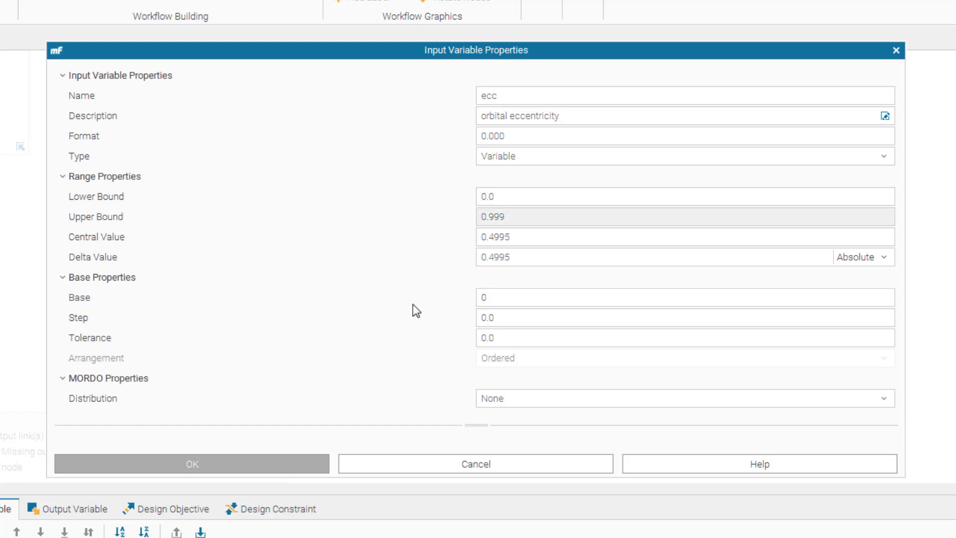
{"action": "left_click", "coordinate": [166, 474]}
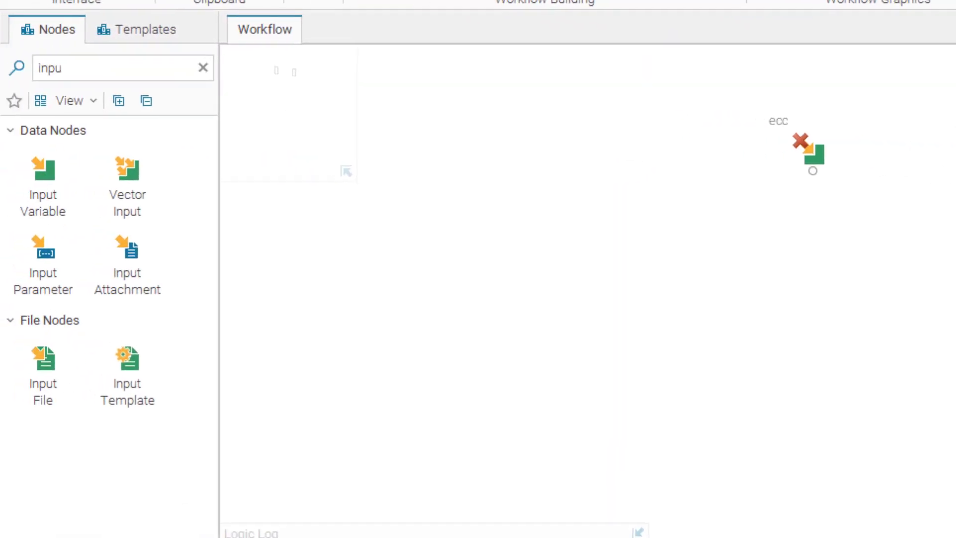
{"action": "left_click_drag", "start_coordinate": [812, 160], "coordinate": [814, 170]}
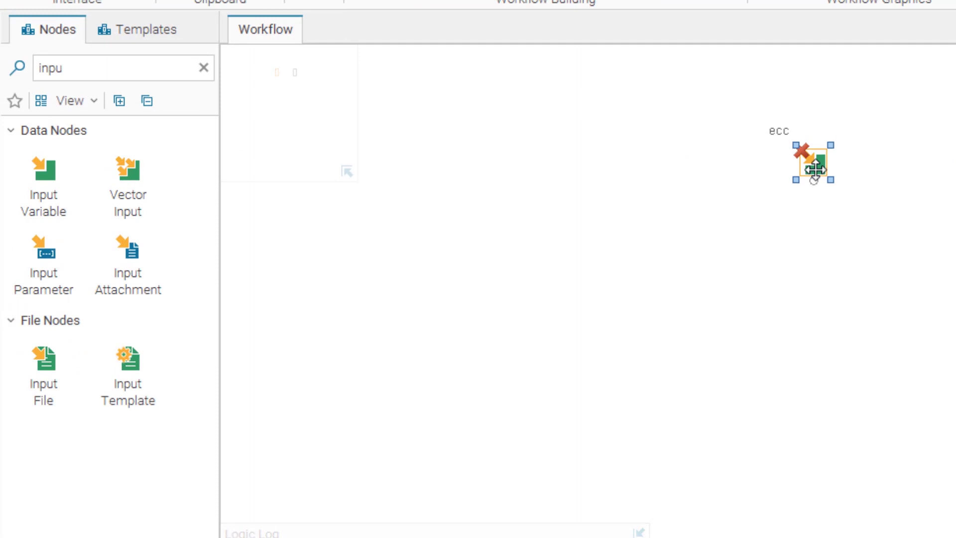
Find the Output Variable node in the node library and place one below the two input variables
{"action": "left_click", "coordinate": [45, 69]}
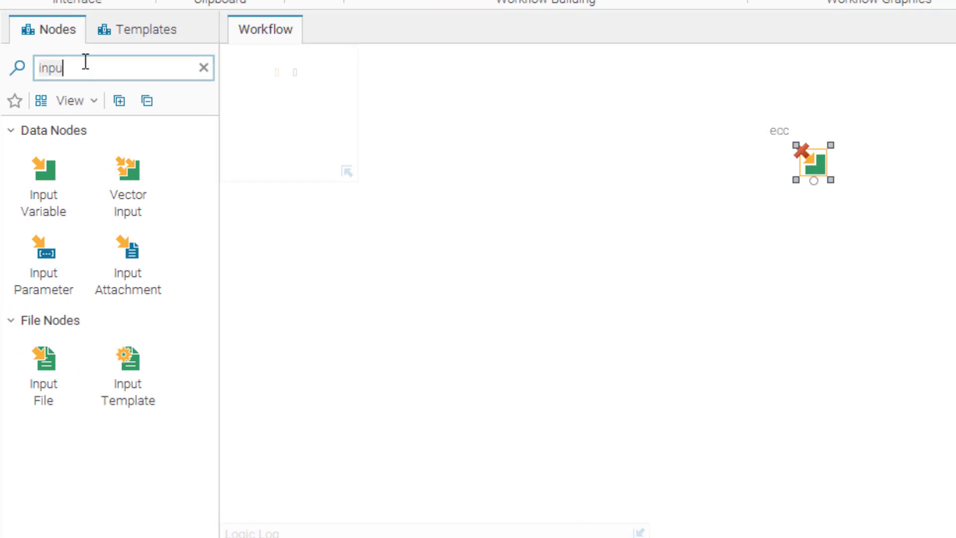
{"action": "type", "text": "out"}
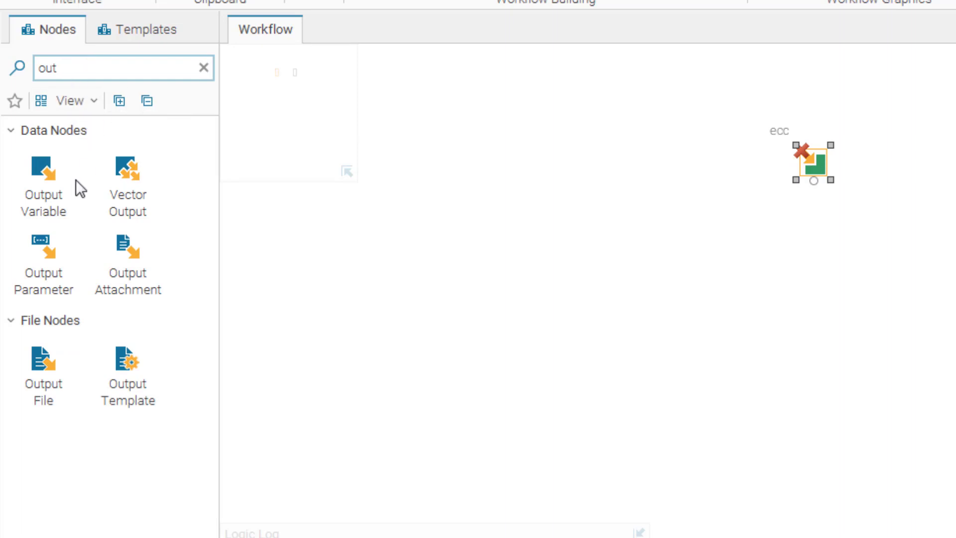
{"action": "left_click_drag", "start_coordinate": [56, 174], "coordinate": [940, 321]}
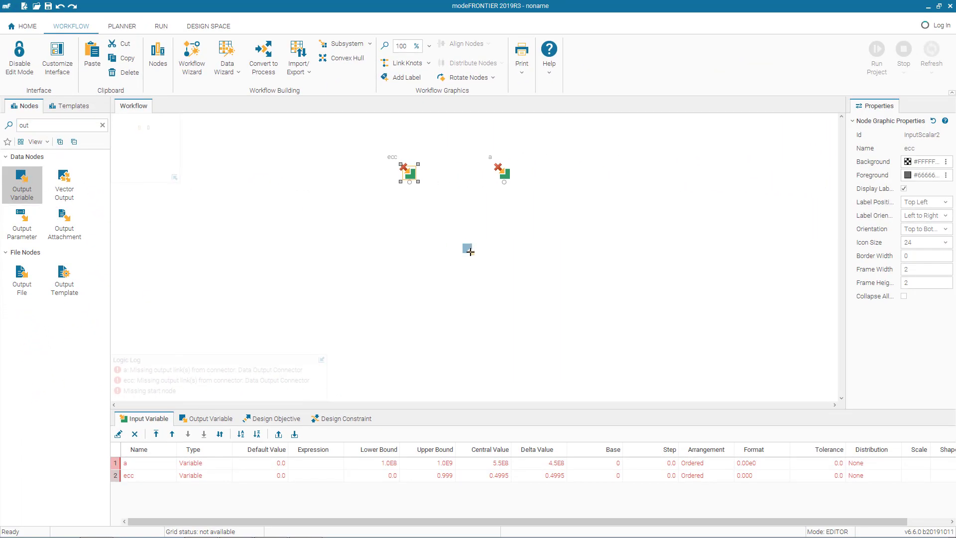
{"action": "left_click_drag", "start_coordinate": [470, 251], "coordinate": [526, 288]}
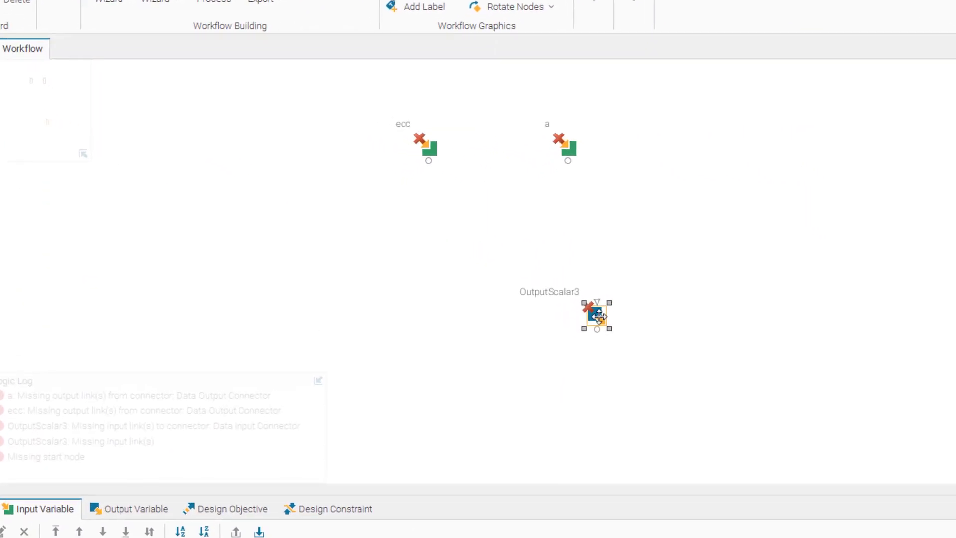
Name the new output variable Tsec, describe it as "orbital time in seconds", and accept the properties
{"action": "double_click", "coordinate": [600, 316]}
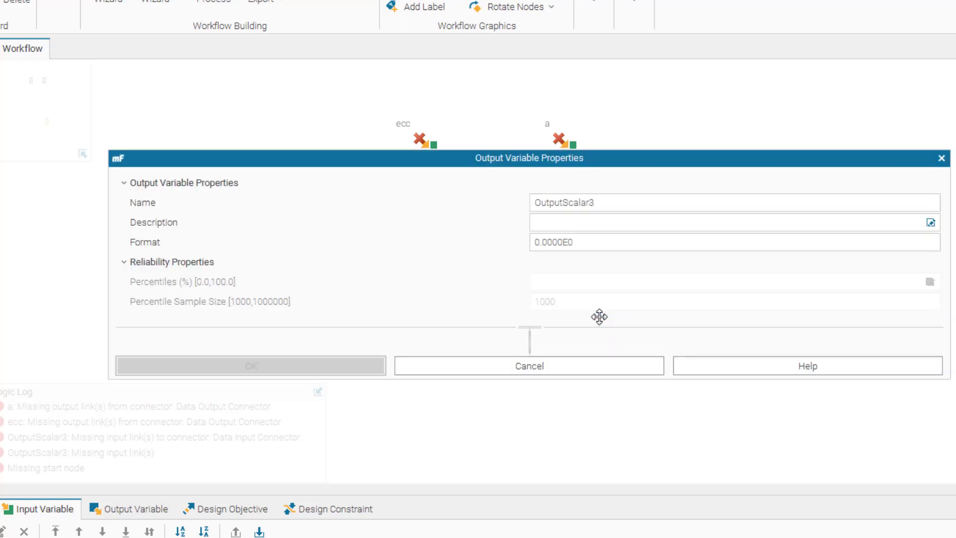
{"action": "double_click", "coordinate": [550, 205]}
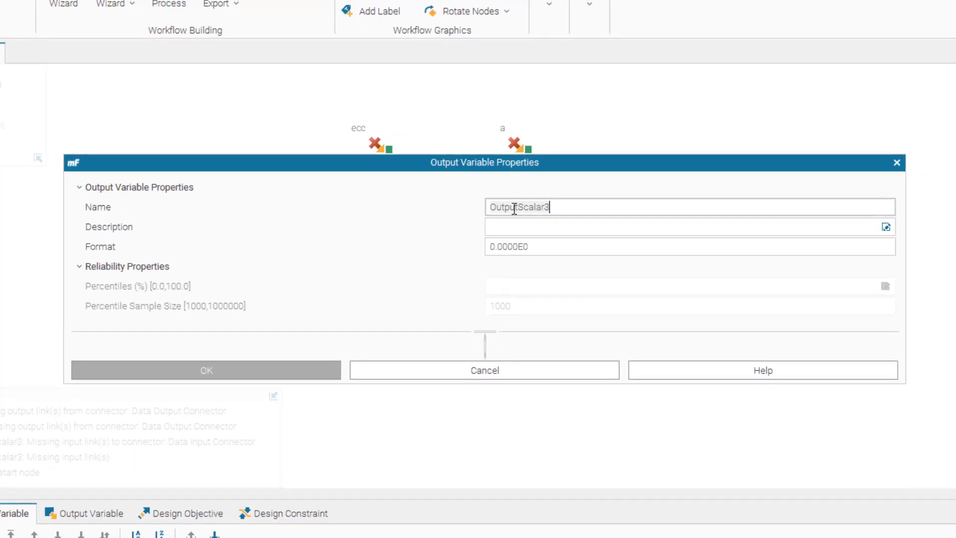
{"action": "type", "text": "Tsec"}
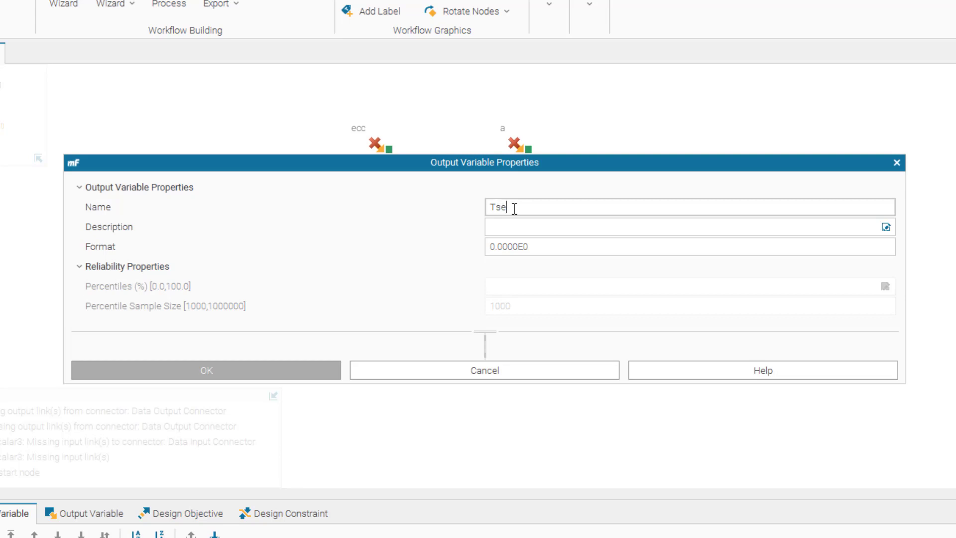
{"action": "left_click", "coordinate": [528, 228]}
{"action": "type", "text": "orbital time in seconds"}
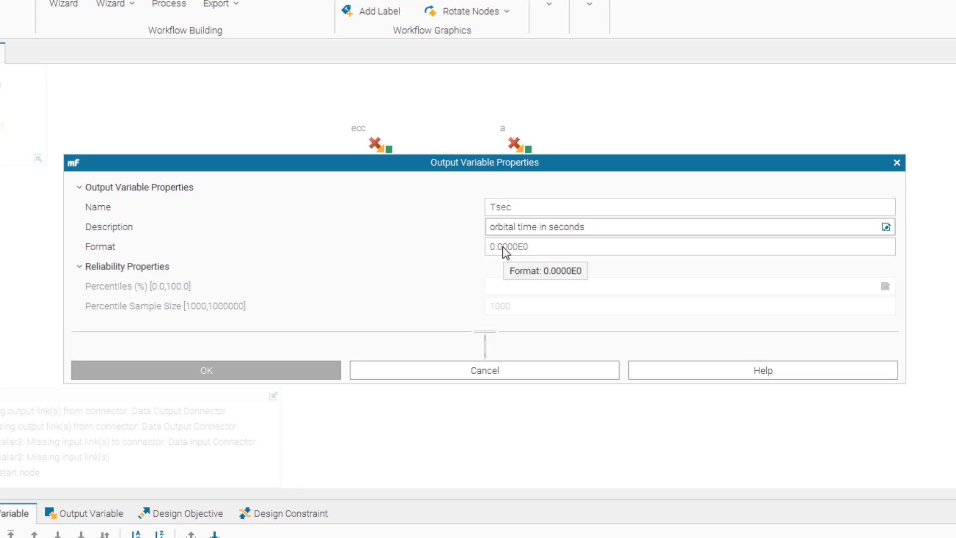
{"action": "left_click", "coordinate": [276, 372]}
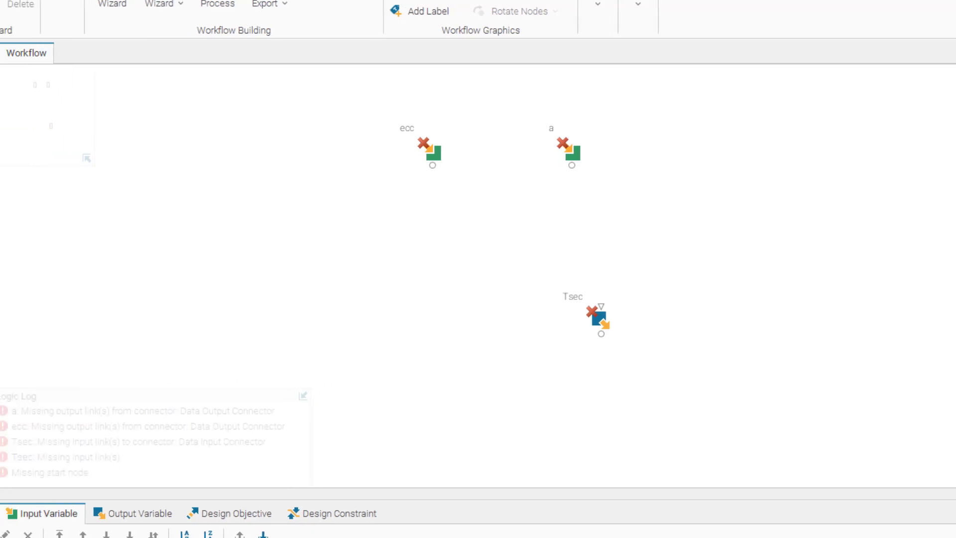
Add a second Output Variable node beside Tsec, named Tyear, with the description "orbital time in year" and the format 0.00
{"action": "left_click_drag", "start_coordinate": [18, 165], "coordinate": [602, 226]}
{"action": "left_click_drag", "start_coordinate": [662, 322], "coordinate": [661, 321]}
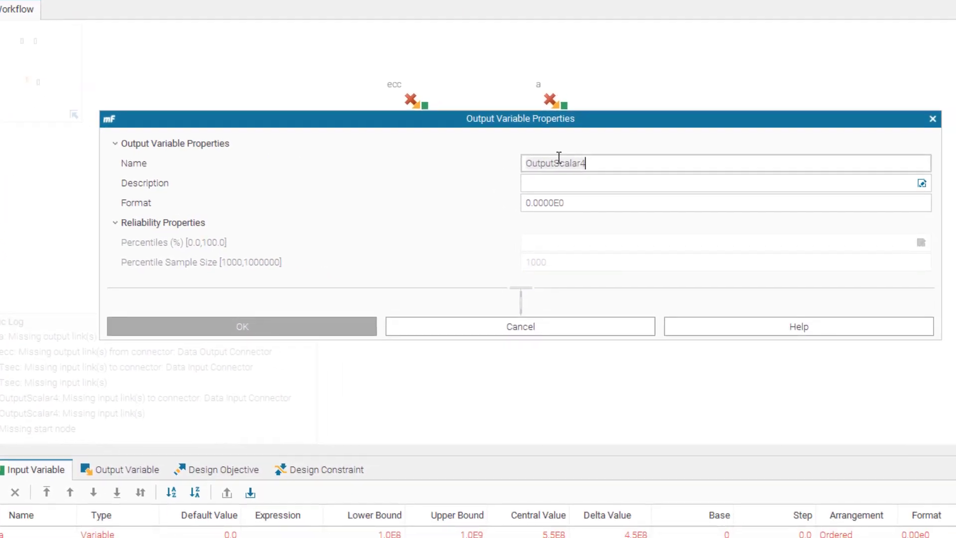
{"action": "type", "text": "Tyear"}
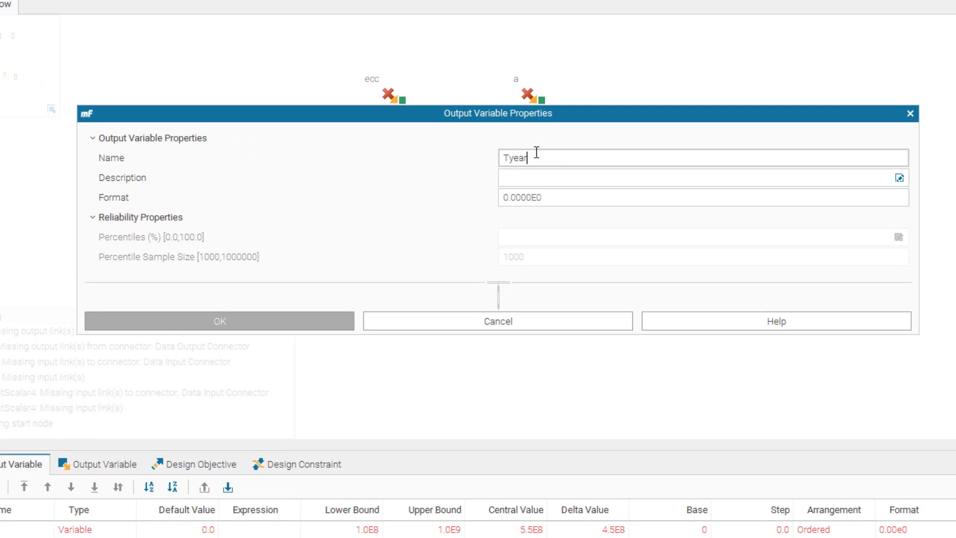
{"action": "left_click", "coordinate": [543, 179]}
{"action": "type", "text": "orbital time in year"}
{"action": "left_click", "coordinate": [512, 196]}
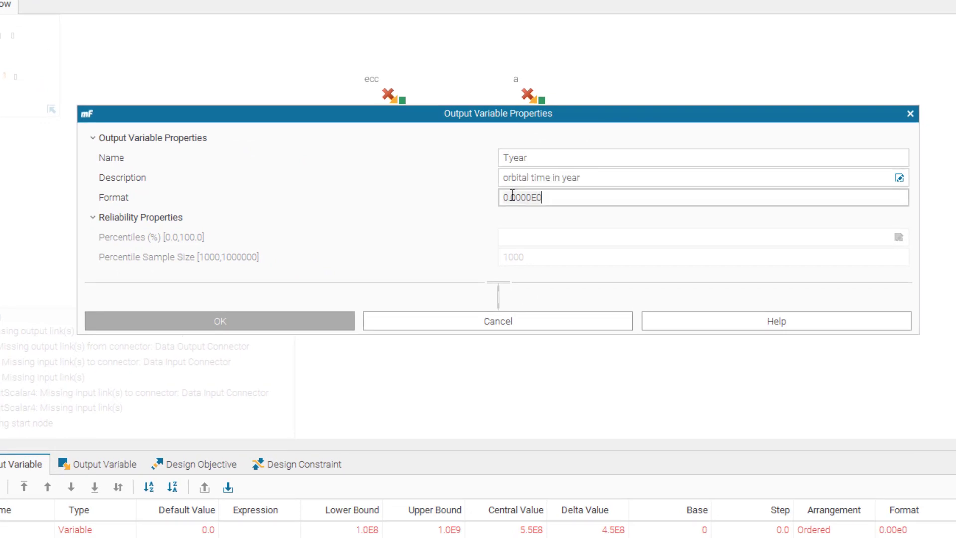
{"action": "key", "text": "BackSpace"}
{"action": "left_click", "coordinate": [326, 322]}
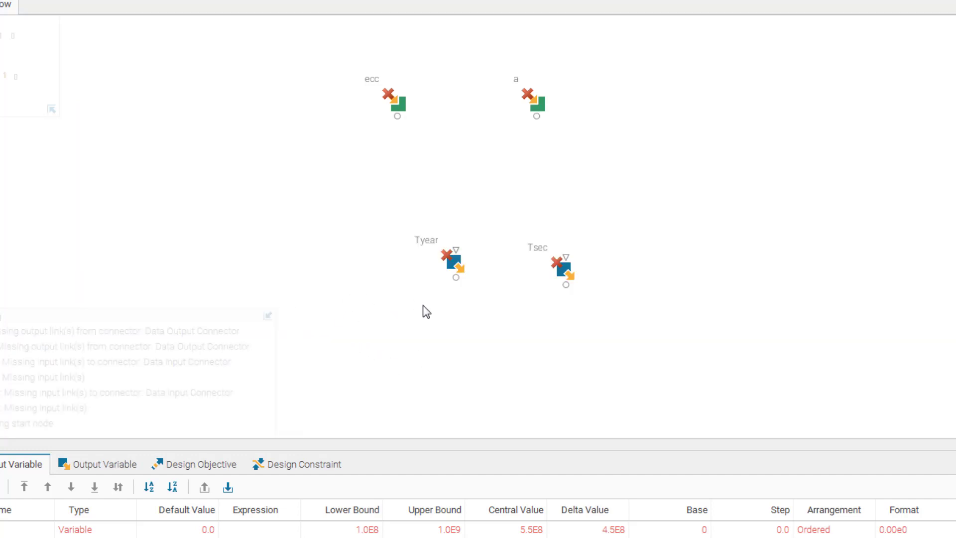
Duplicate the Tyear node beside the original, rename the copy v0, and set its description to "speed"
{"action": "left_click", "coordinate": [455, 265]}
{"action": "left_click", "coordinate": [358, 255]}
{"action": "left_click_drag", "start_coordinate": [453, 262], "coordinate": [359, 259]}
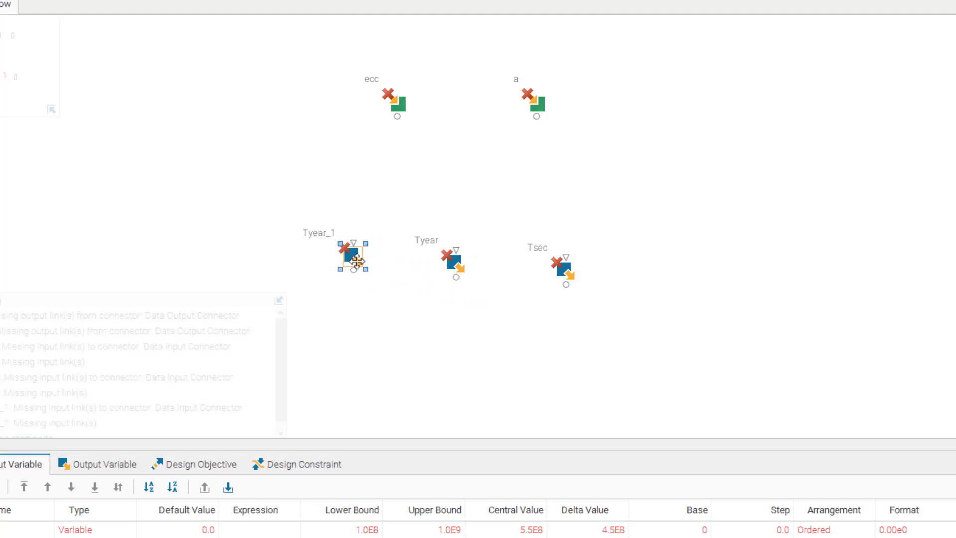
{"action": "double_click", "coordinate": [358, 259]}
{"action": "double_click", "coordinate": [534, 159]}
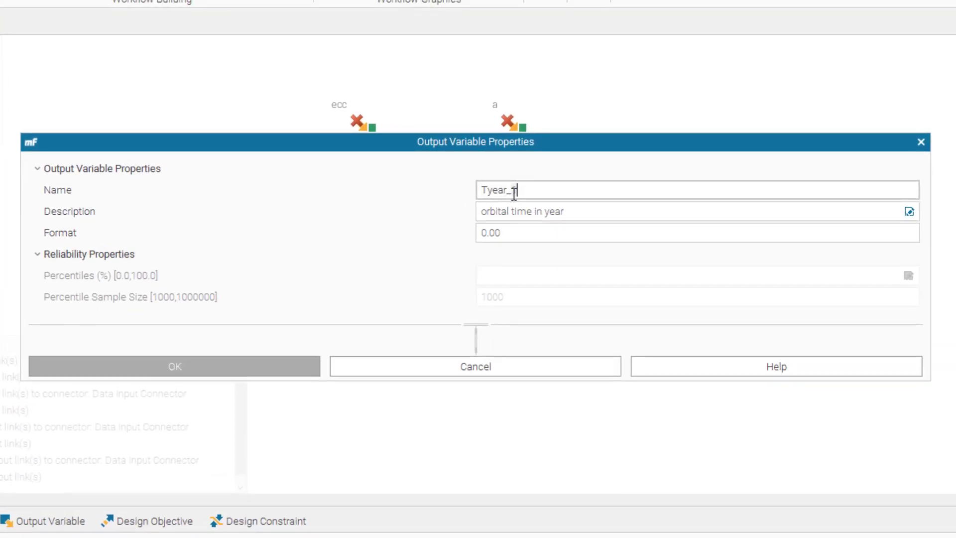
{"action": "type", "text": "v"}
{"action": "triple_click", "coordinate": [502, 214]}
{"action": "type", "text": "speed"}
{"action": "left_click", "coordinate": [62, 362]}
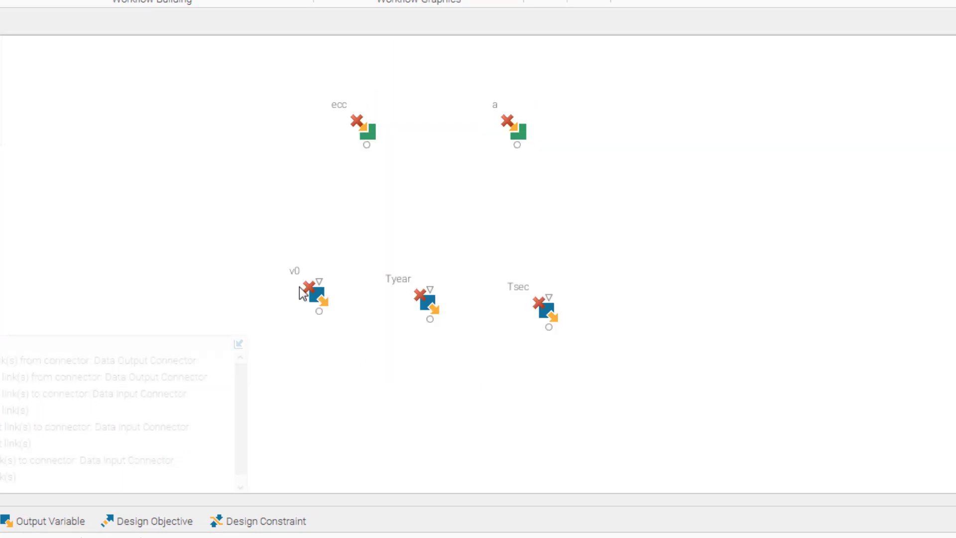
Spread the v0, Tyear and Tsec nodes out into a wider row below the input variables
{"action": "left_click_drag", "start_coordinate": [320, 300], "coordinate": [312, 308]}
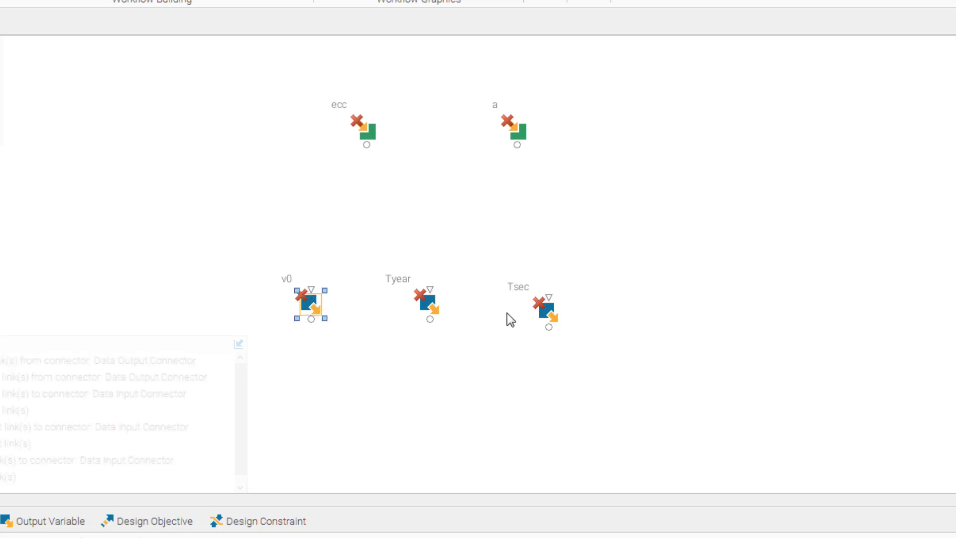
{"action": "left_click_drag", "start_coordinate": [547, 310], "coordinate": [623, 332]}
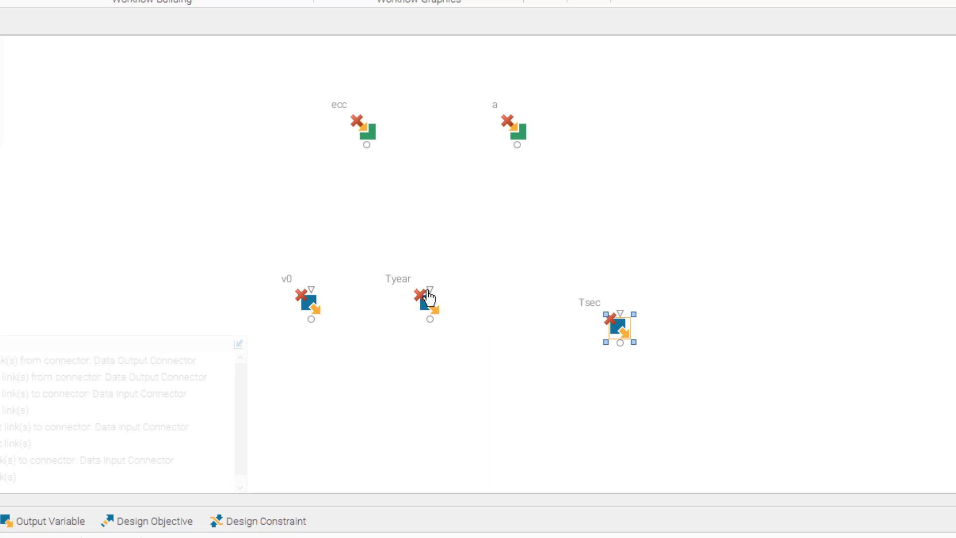
{"action": "left_click_drag", "start_coordinate": [425, 298], "coordinate": [460, 316]}
{"action": "left_click_drag", "start_coordinate": [312, 299], "coordinate": [298, 322]}
{"action": "left_click", "coordinate": [333, 389]}
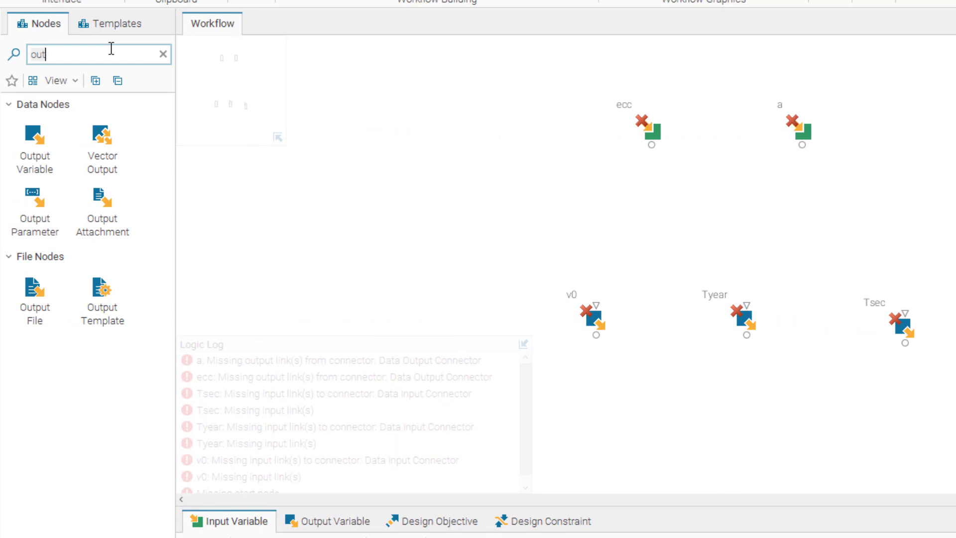
Place a Microsoft Excel node between the input and output variables and link ecc and a to its data input
{"action": "key", "text": "BackSpace"}
{"action": "key", "text": "BackSpace"}
{"action": "key", "text": "BackSpace"}
{"action": "type", "text": "excel"}
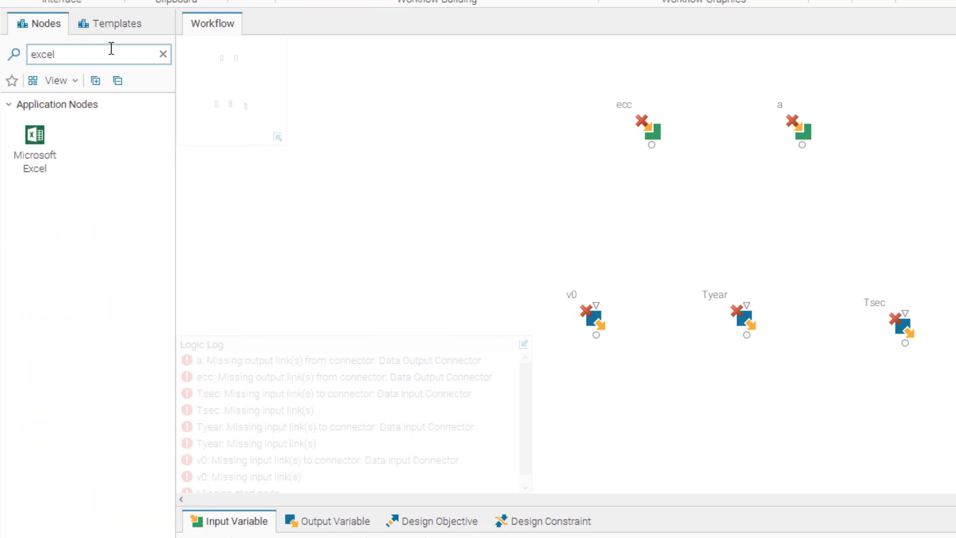
{"action": "left_click_drag", "start_coordinate": [20, 159], "coordinate": [739, 210]}
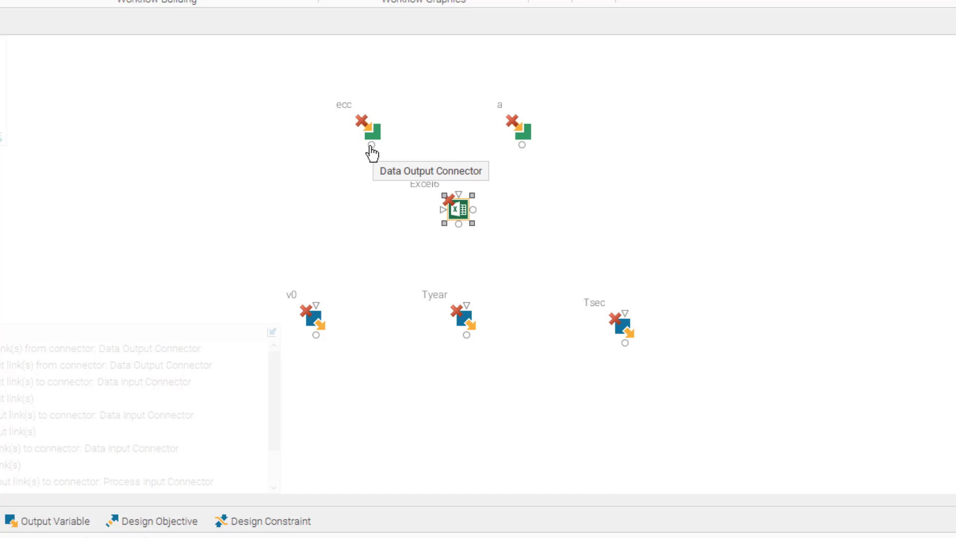
{"action": "left_click_drag", "start_coordinate": [371, 148], "coordinate": [458, 197]}
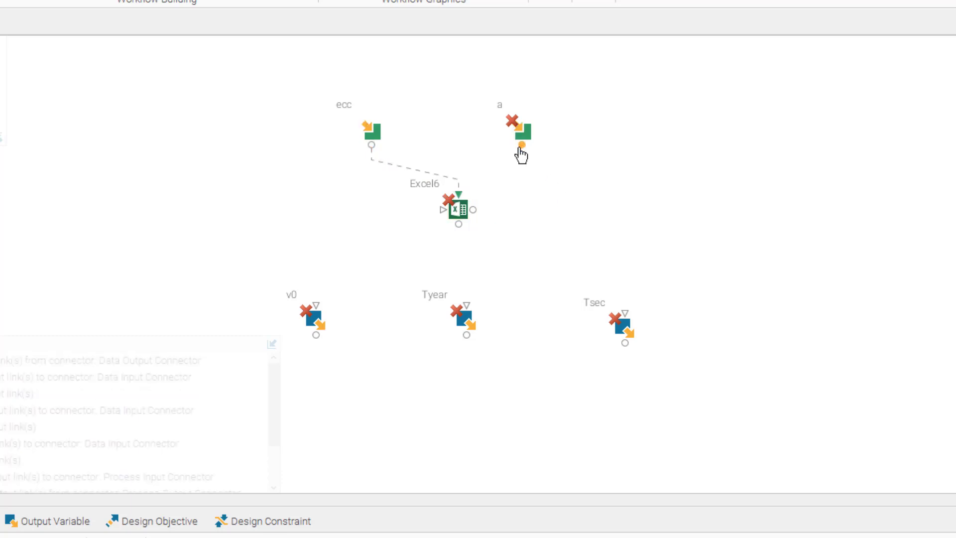
{"action": "left_click_drag", "start_coordinate": [471, 183], "coordinate": [458, 194]}
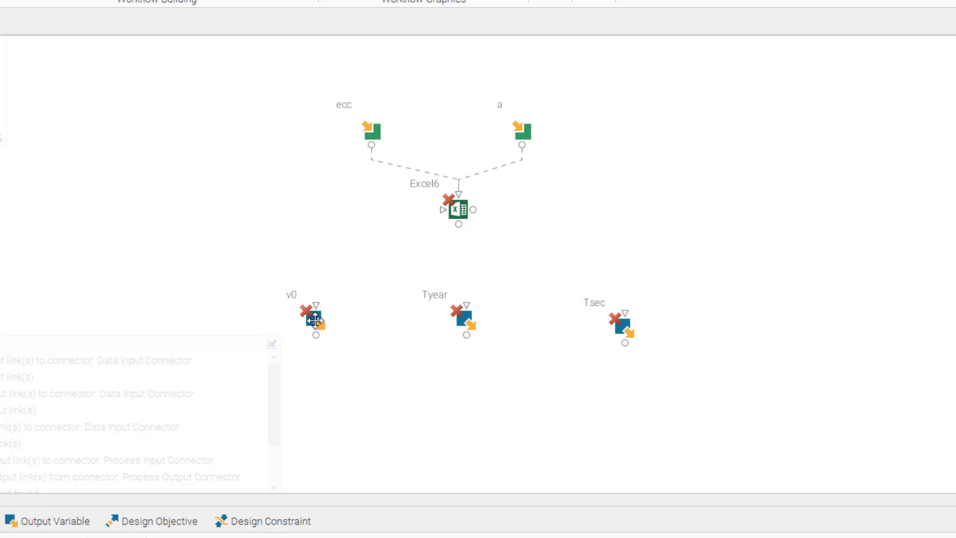
Connect Tsec, Tyear and v0 to the Excel node's data output in its properties and accept them
{"action": "right_click", "coordinate": [457, 210]}
{"action": "left_click", "coordinate": [519, 457]}
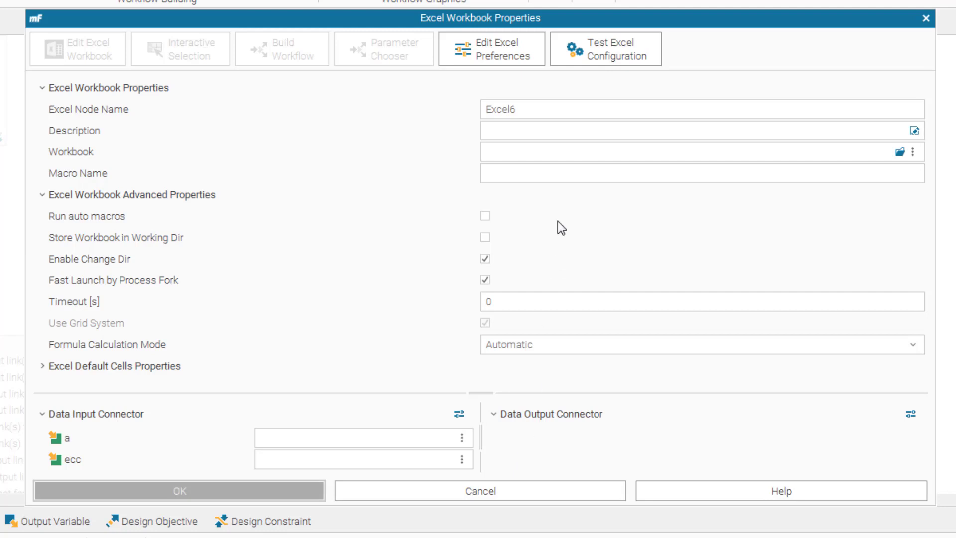
{"action": "left_click", "coordinate": [910, 415]}
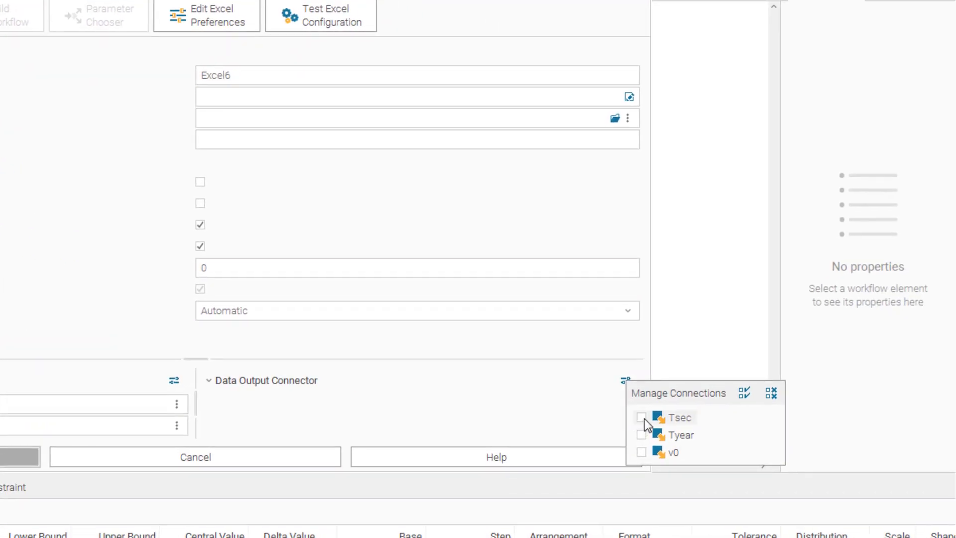
{"action": "left_click", "coordinate": [641, 418]}
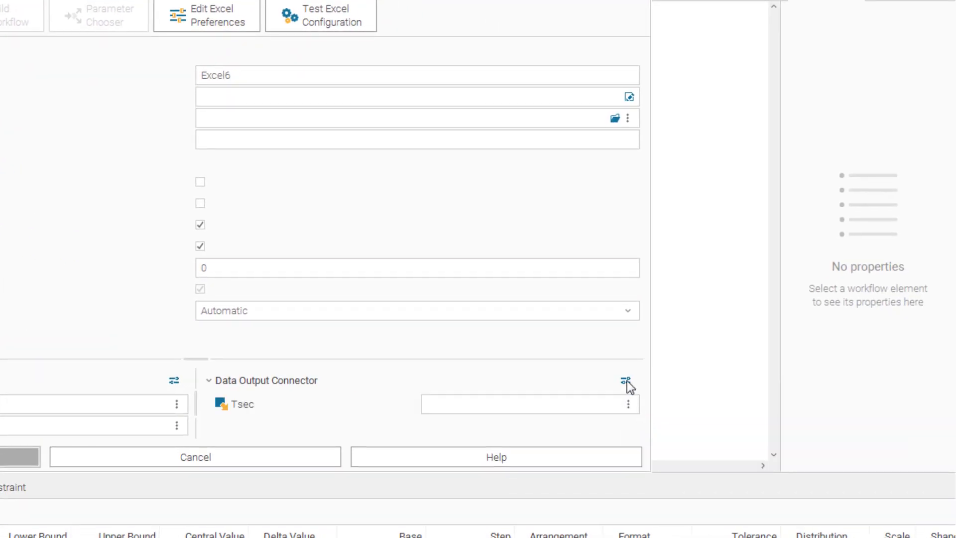
{"action": "left_click", "coordinate": [626, 382]}
{"action": "left_click", "coordinate": [641, 437]}
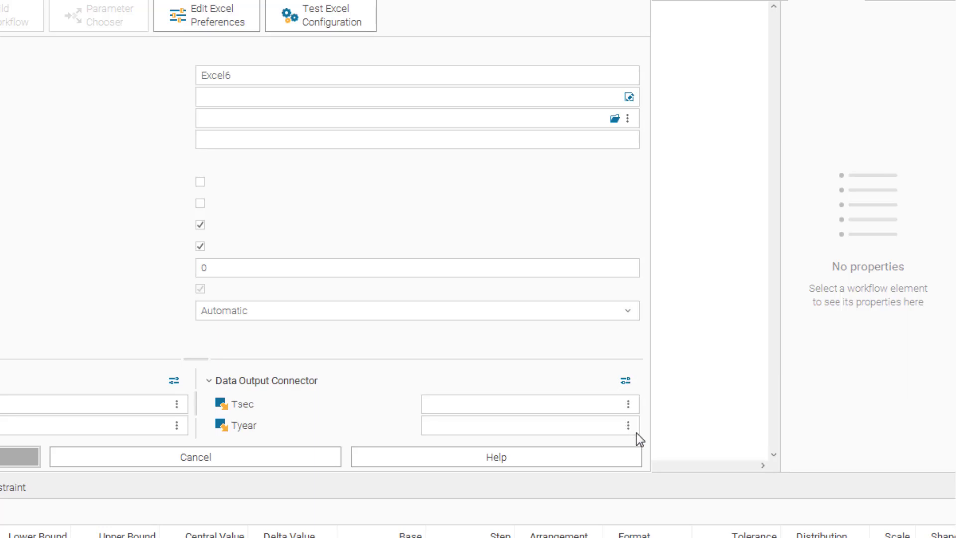
{"action": "left_click", "coordinate": [627, 381]}
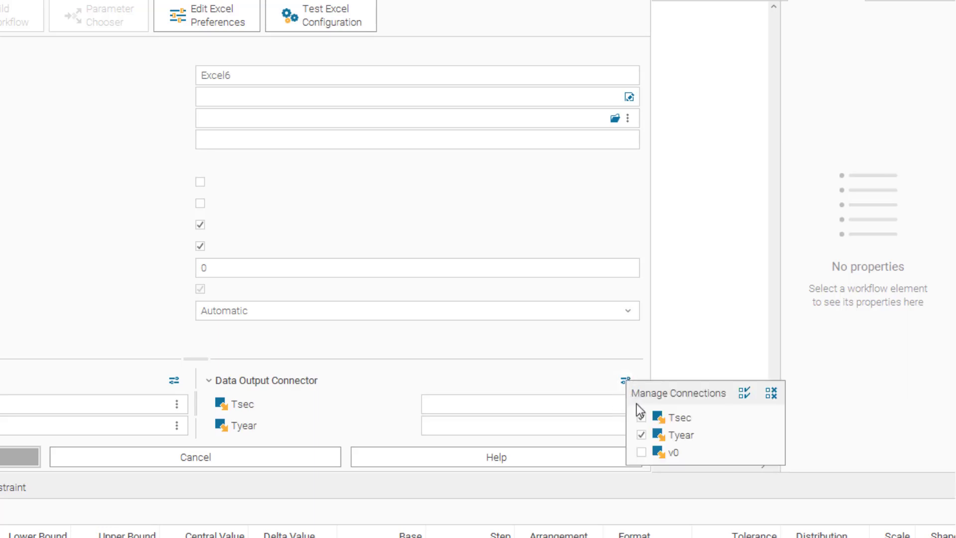
{"action": "left_click", "coordinate": [640, 451]}
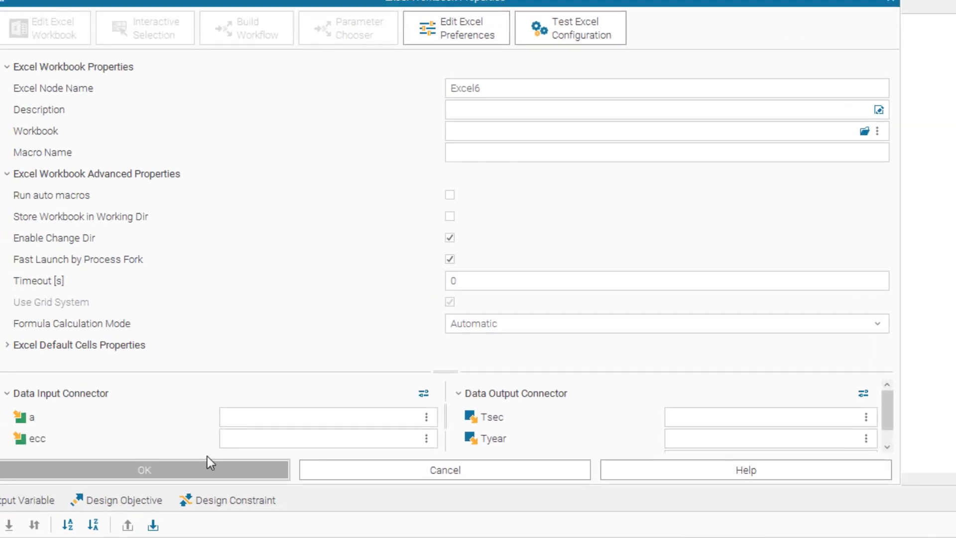
{"action": "left_click", "coordinate": [20, 456]}
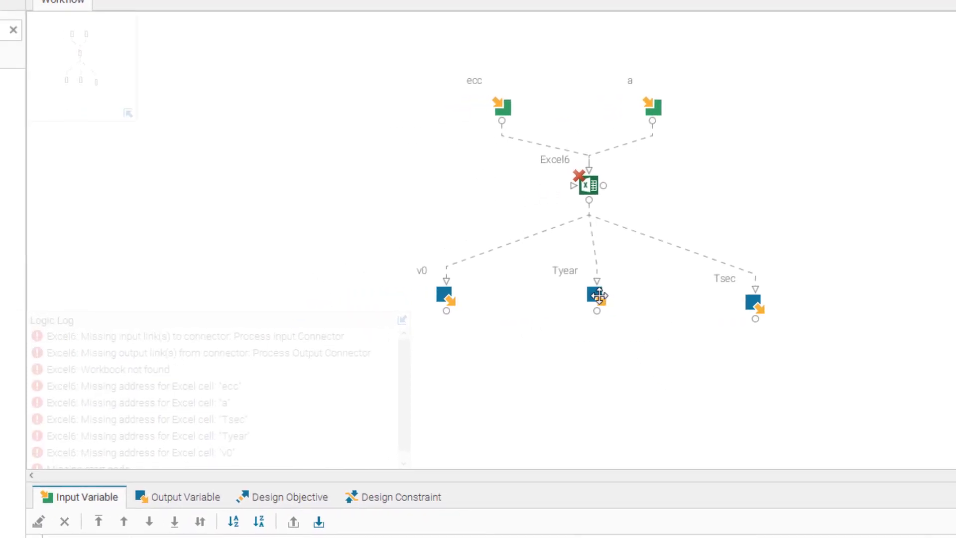
Review the linked variable nodes and display the table of output variables
{"action": "left_click", "coordinate": [599, 296]}
{"action": "left_click", "coordinate": [446, 289]}
{"action": "left_click", "coordinate": [502, 101]}
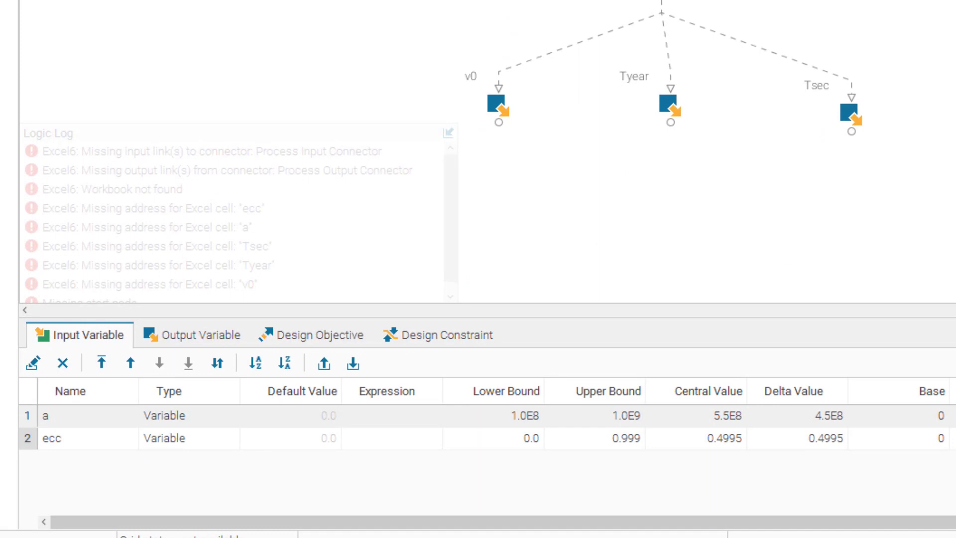
{"action": "left_click", "coordinate": [208, 337]}
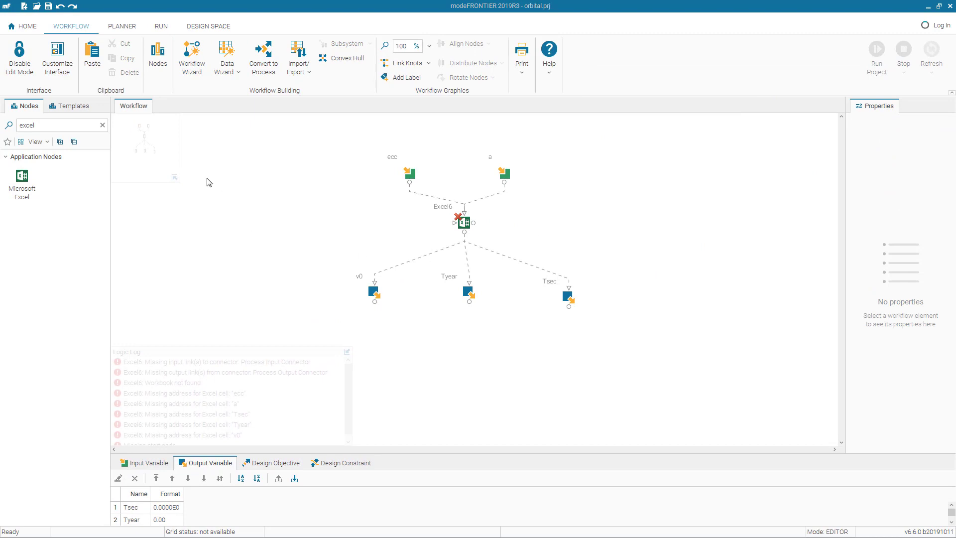
Save the project as orbital.prj in the modeFrontier folder
{"action": "left_click", "coordinate": [24, 26]}
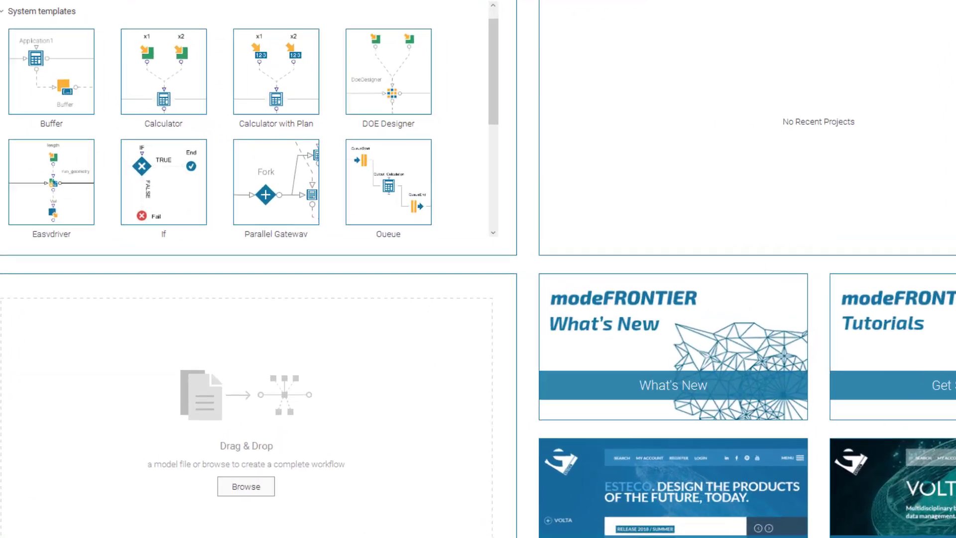
{"action": "left_click", "coordinate": [16, 120]}
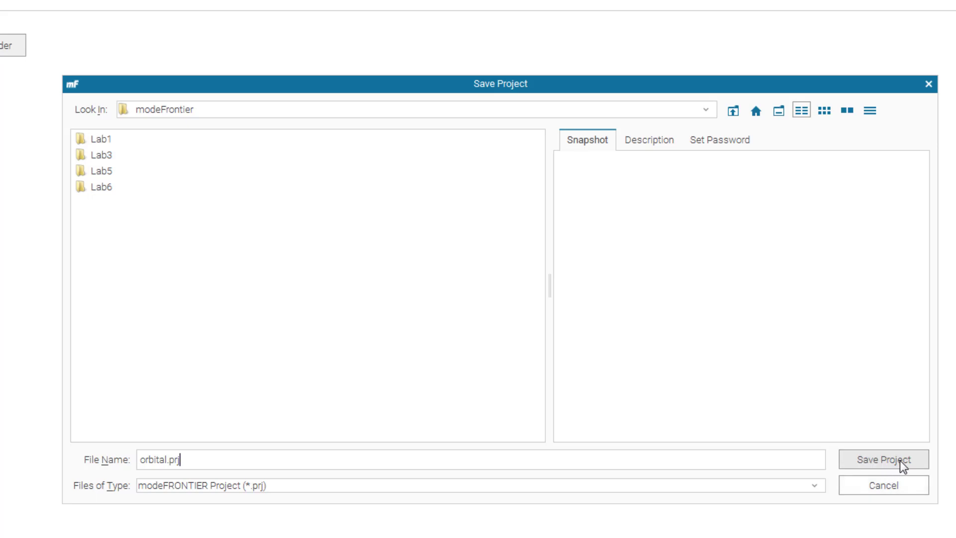
{"action": "left_click", "coordinate": [884, 460]}
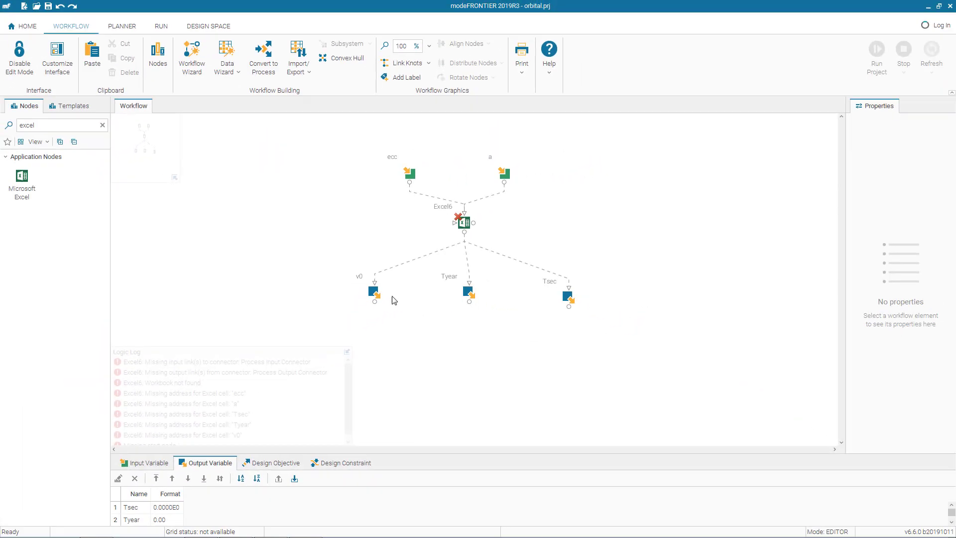
Align v0, Tyear and Tsec in a lower row and move the Excel node down midway between inputs and outputs
{"action": "left_click", "coordinate": [373, 292]}
{"action": "left_click_drag", "start_coordinate": [373, 291], "coordinate": [374, 302]}
{"action": "left_click", "coordinate": [468, 292]}
{"action": "left_click_drag", "start_coordinate": [469, 292], "coordinate": [473, 317]}
{"action": "left_click_drag", "start_coordinate": [568, 298], "coordinate": [574, 317]}
{"action": "left_click_drag", "start_coordinate": [377, 301], "coordinate": [378, 314]}
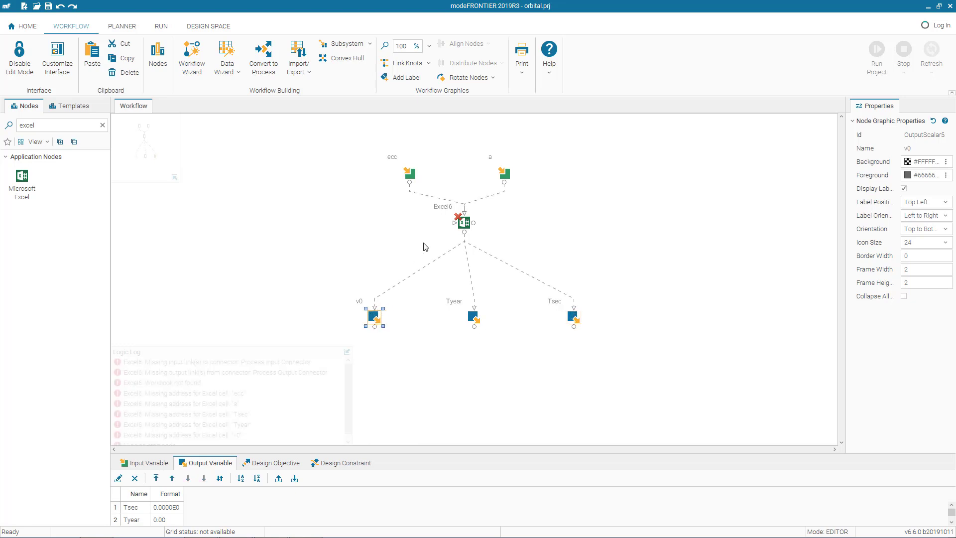
{"action": "left_click_drag", "start_coordinate": [465, 222], "coordinate": [469, 243]}
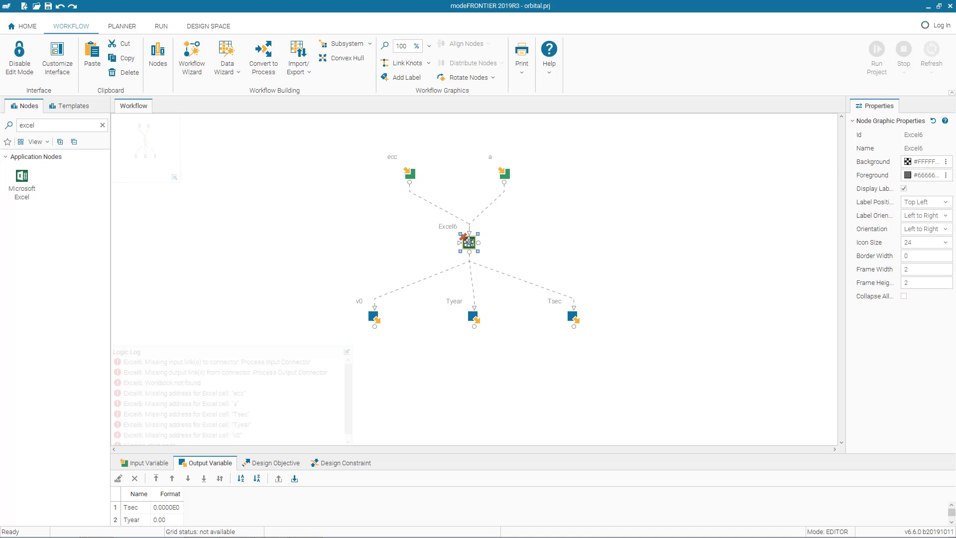
Link orbital.xls from the Lab1 folder as the Excel node's workbook and test the Excel configuration
{"action": "double_click", "coordinate": [469, 243]}
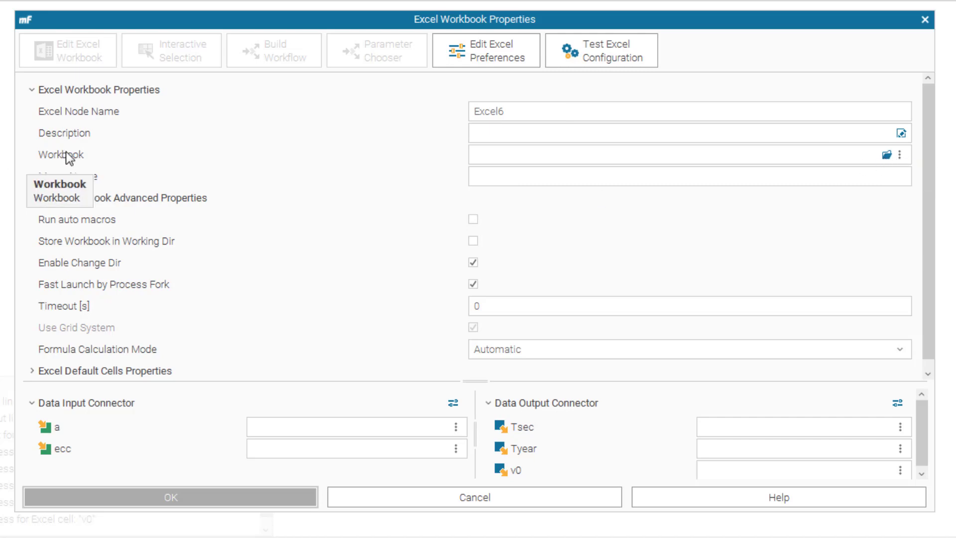
{"action": "left_click", "coordinate": [887, 156]}
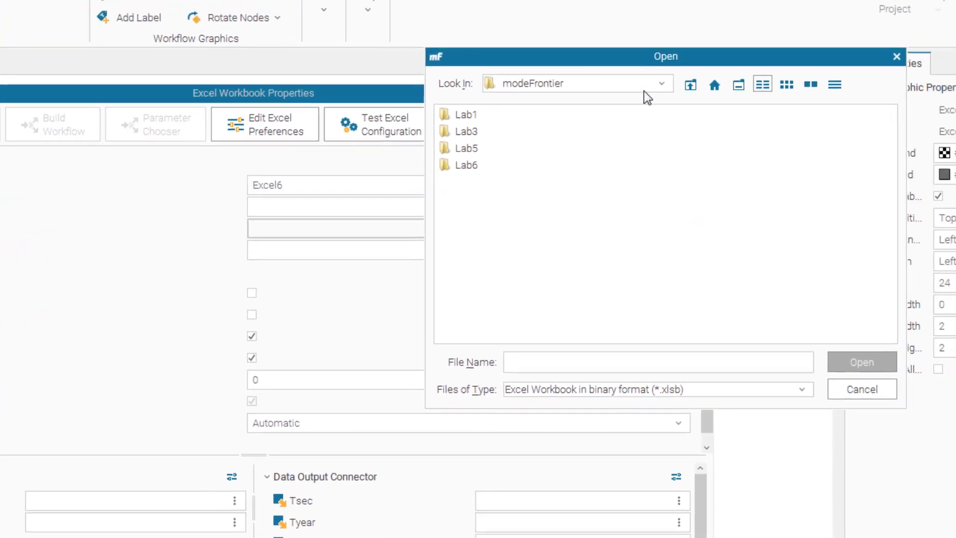
{"action": "double_click", "coordinate": [688, 40]}
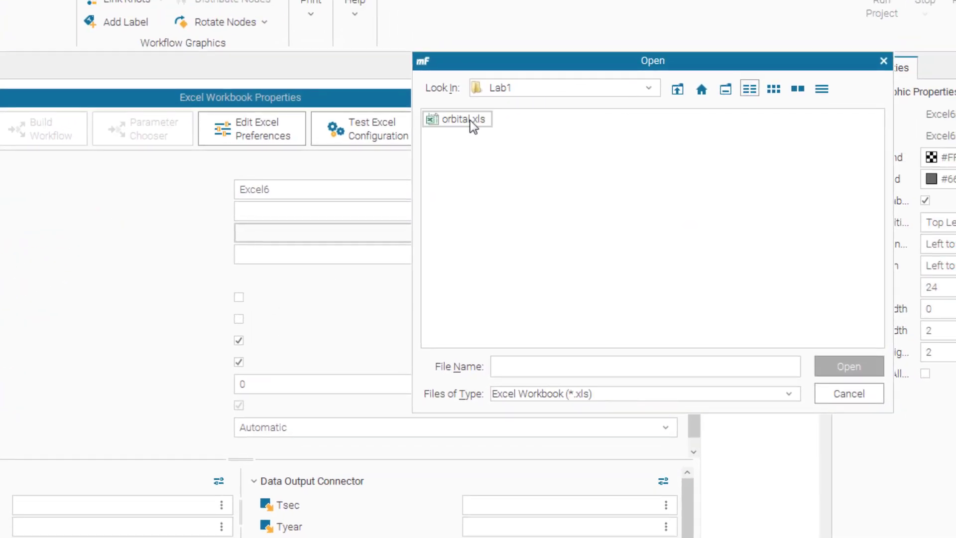
{"action": "left_click", "coordinate": [471, 121]}
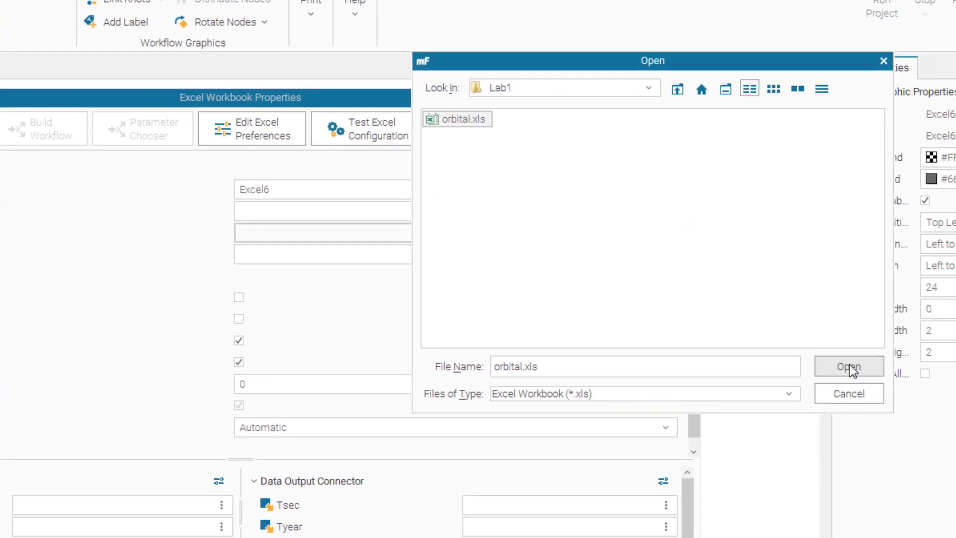
{"action": "left_click", "coordinate": [849, 366]}
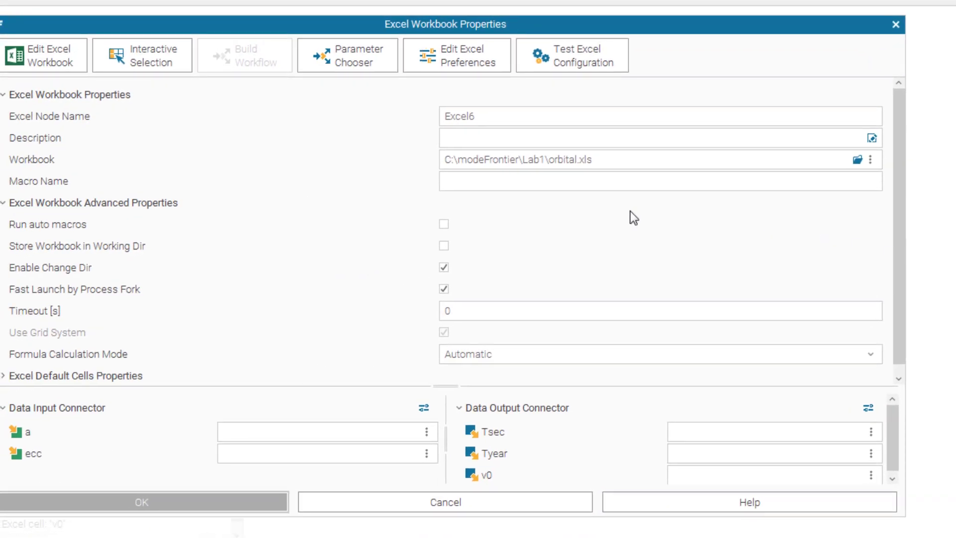
{"action": "left_click", "coordinate": [552, 67]}
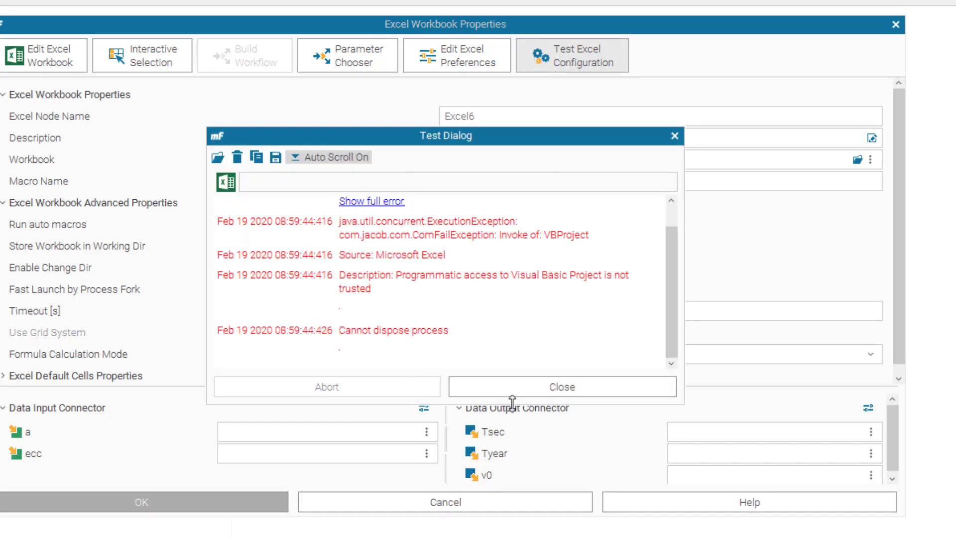
{"action": "left_click", "coordinate": [557, 390]}
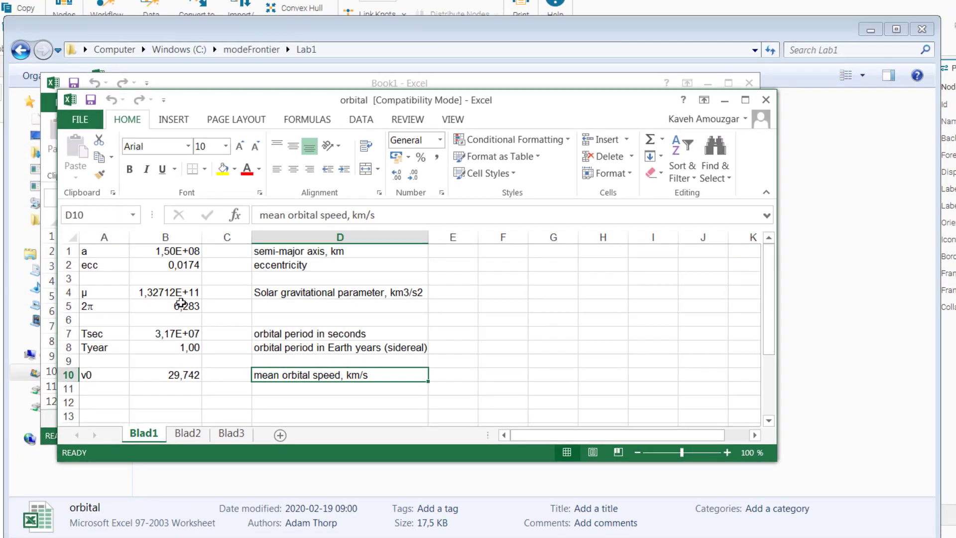
In Excel, enable trusted access to the VBA project object model in the Trust Center macro settings and accept the options
{"action": "left_click", "coordinate": [746, 100]}
{"action": "left_click", "coordinate": [15, 17]}
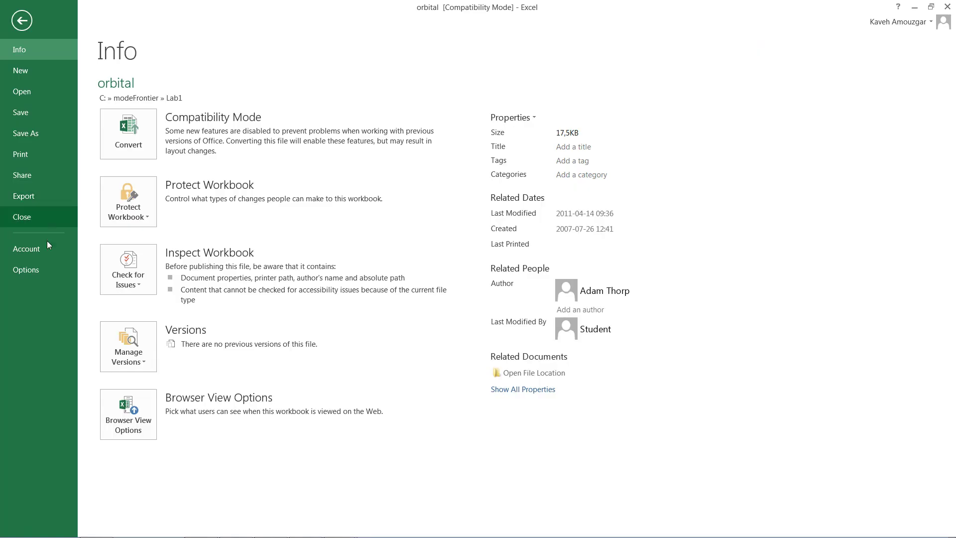
{"action": "left_click", "coordinate": [37, 269]}
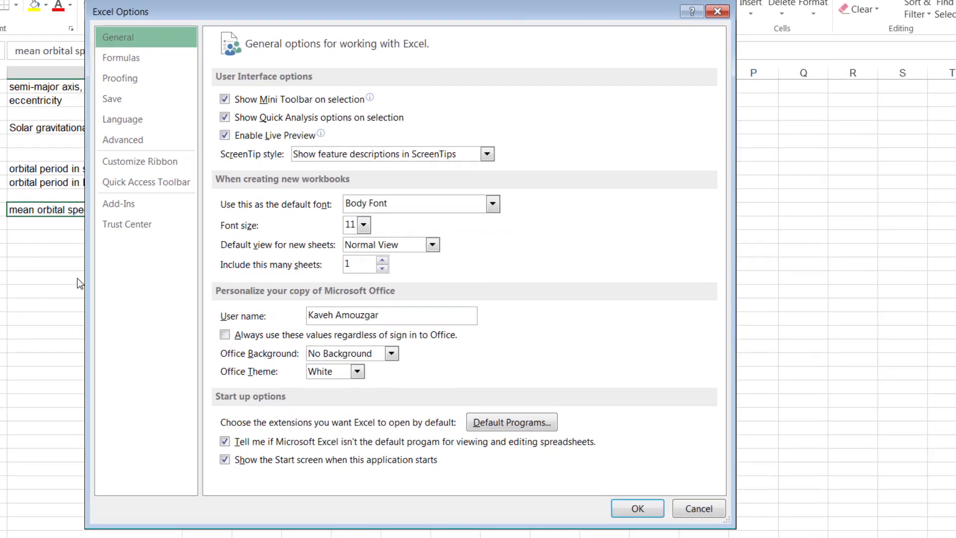
{"action": "left_click", "coordinate": [142, 225]}
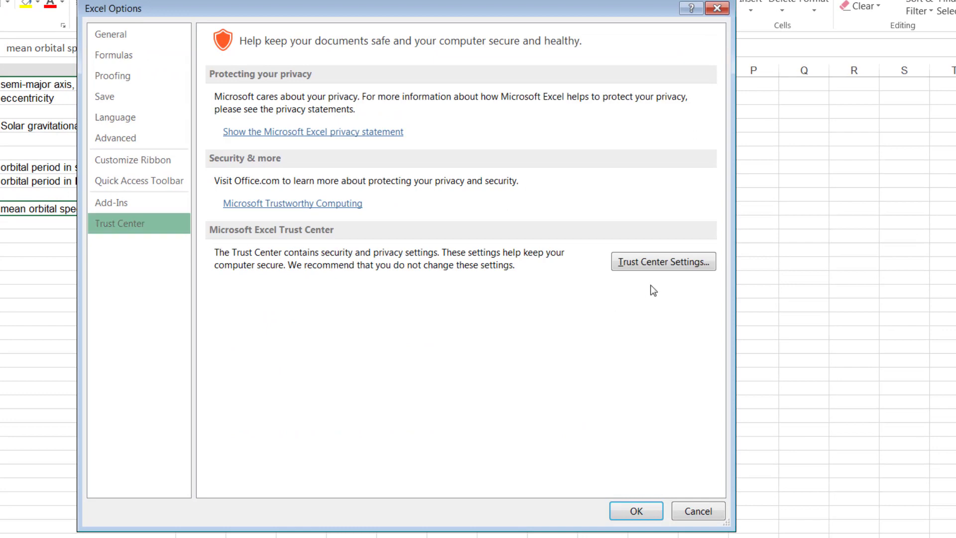
{"action": "left_click", "coordinate": [665, 261]}
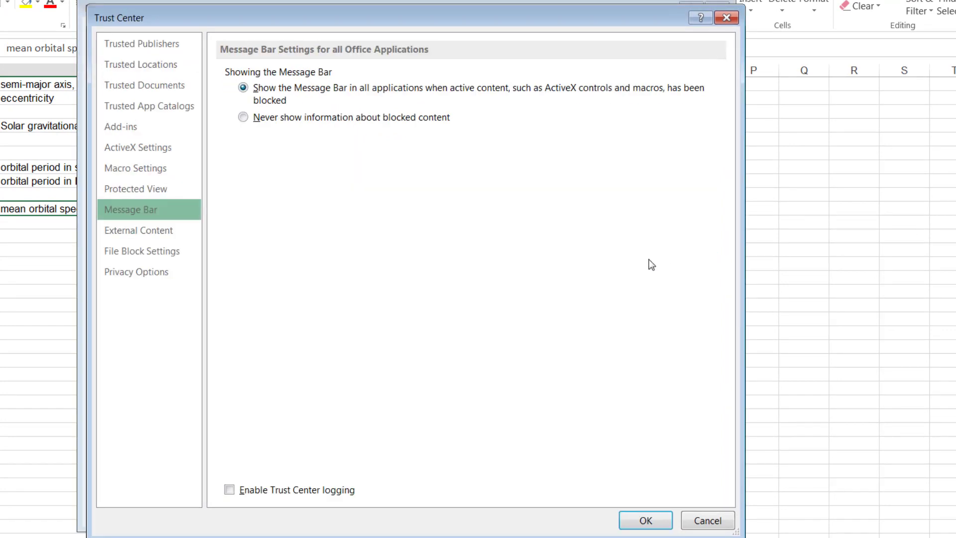
{"action": "left_click", "coordinate": [160, 174]}
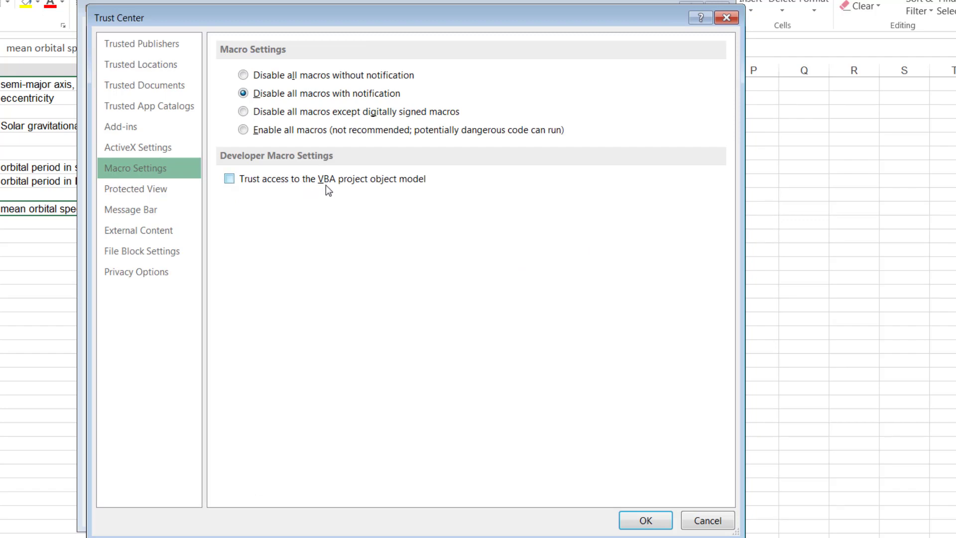
{"action": "left_click", "coordinate": [229, 179]}
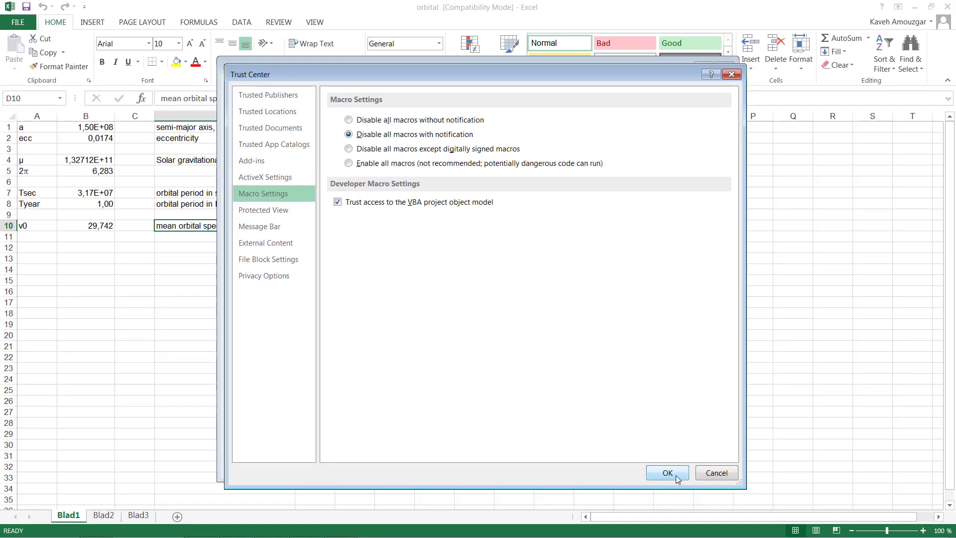
{"action": "left_click", "coordinate": [650, 509]}
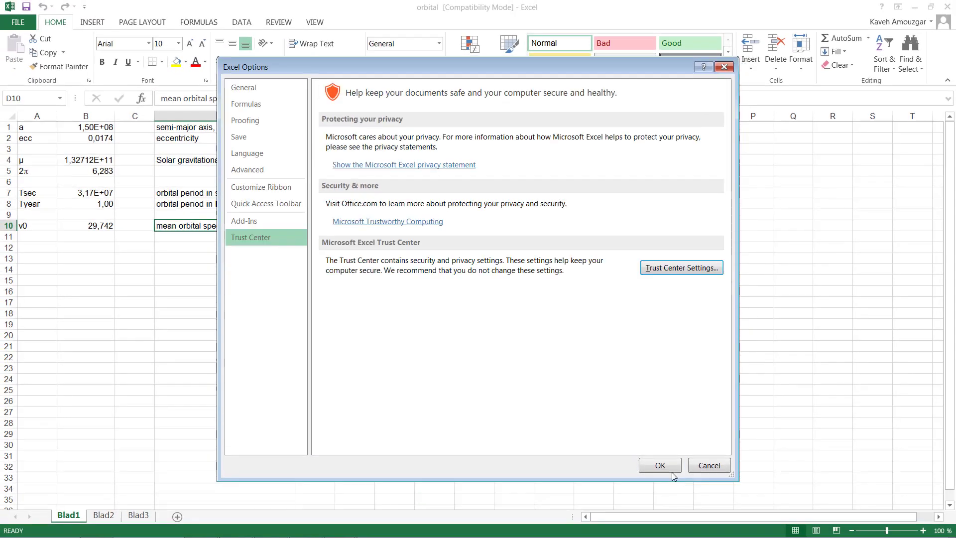
{"action": "left_click", "coordinate": [665, 467]}
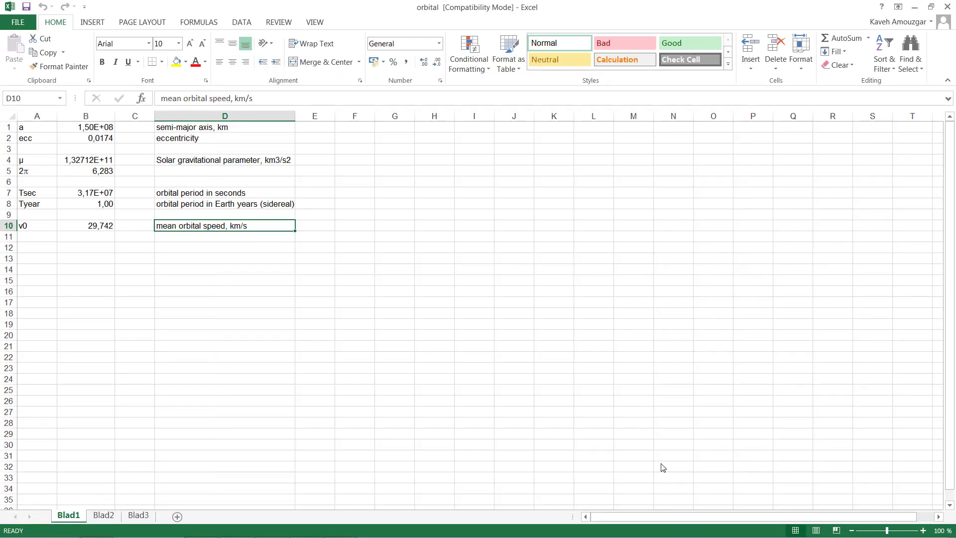
Save and close the orbital.xls workbook and close the empty Book1 workbook
{"action": "left_click", "coordinate": [947, 7]}
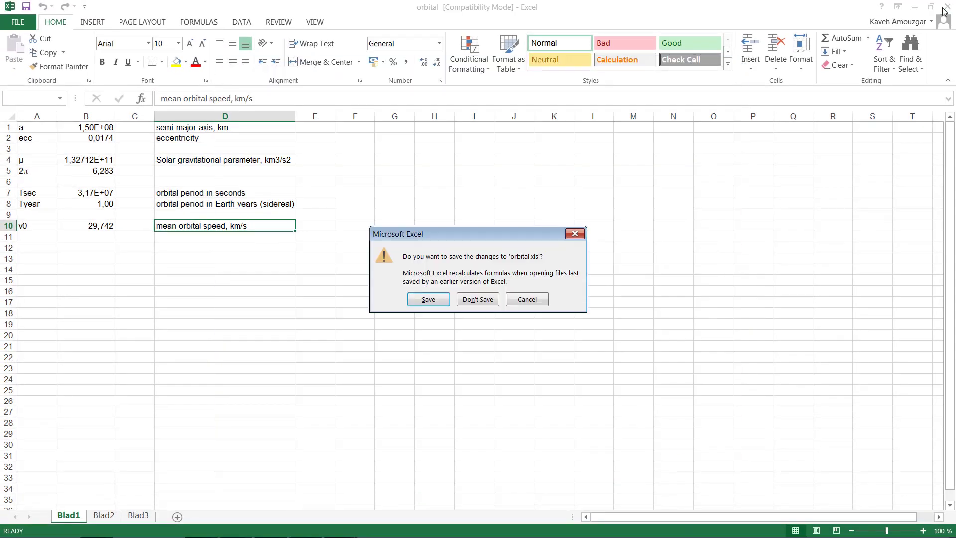
{"action": "left_click", "coordinate": [438, 299]}
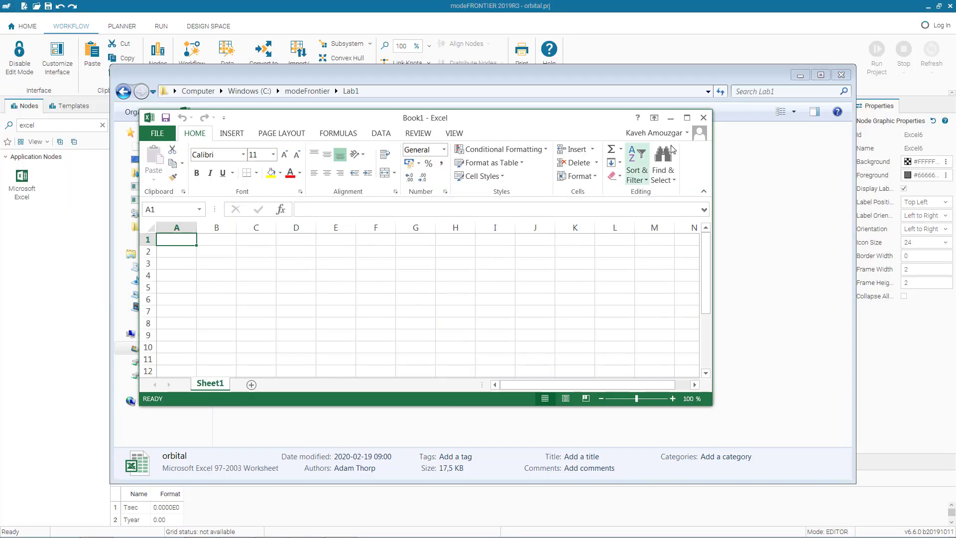
{"action": "left_click", "coordinate": [703, 118]}
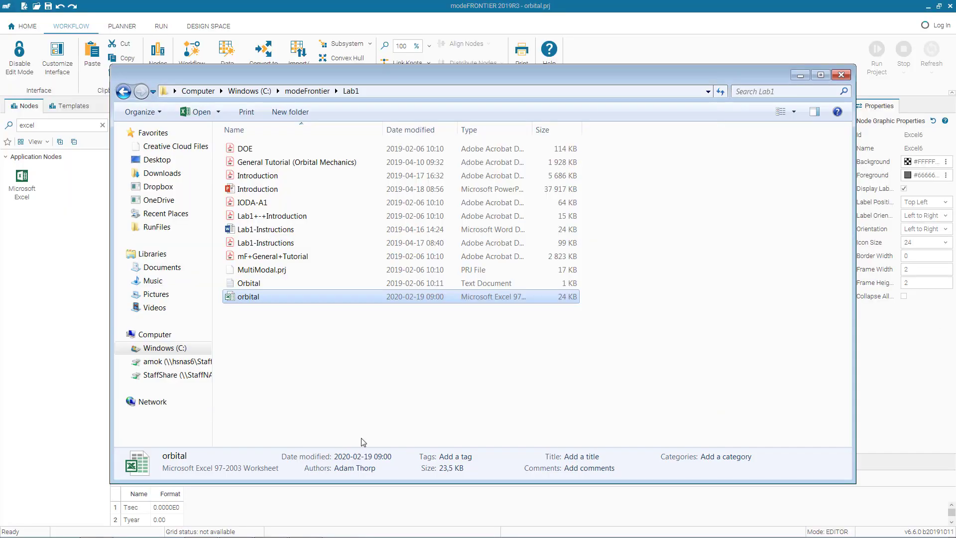
Return to the Excel node's properties in modeFRONTIER and rerun the Excel configuration test
{"action": "key", "text": "Return"}
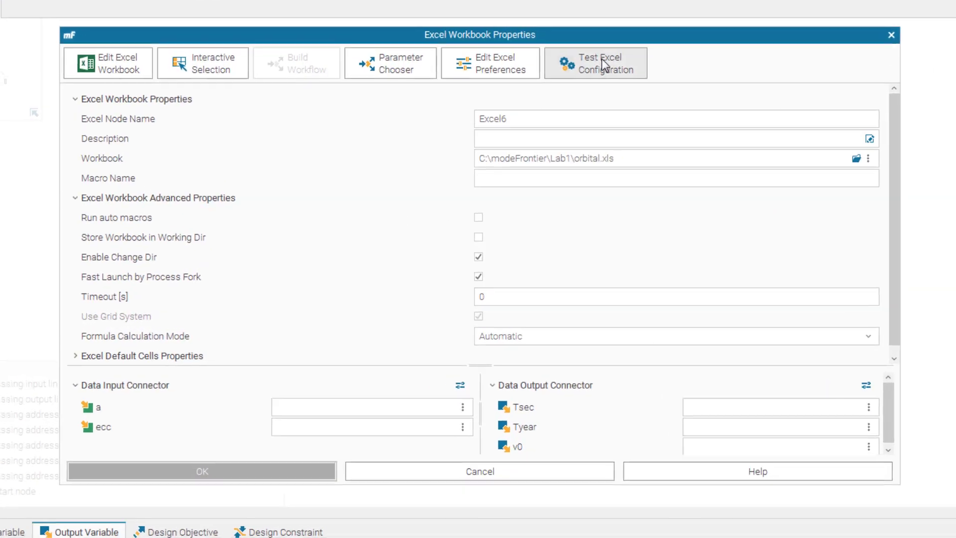
{"action": "left_click", "coordinate": [569, 116]}
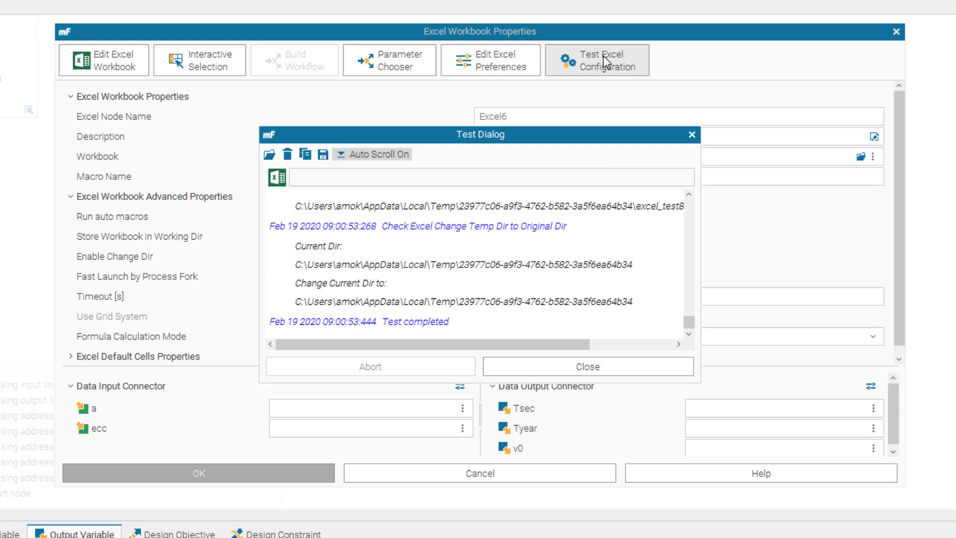
{"action": "left_click", "coordinate": [691, 135]}
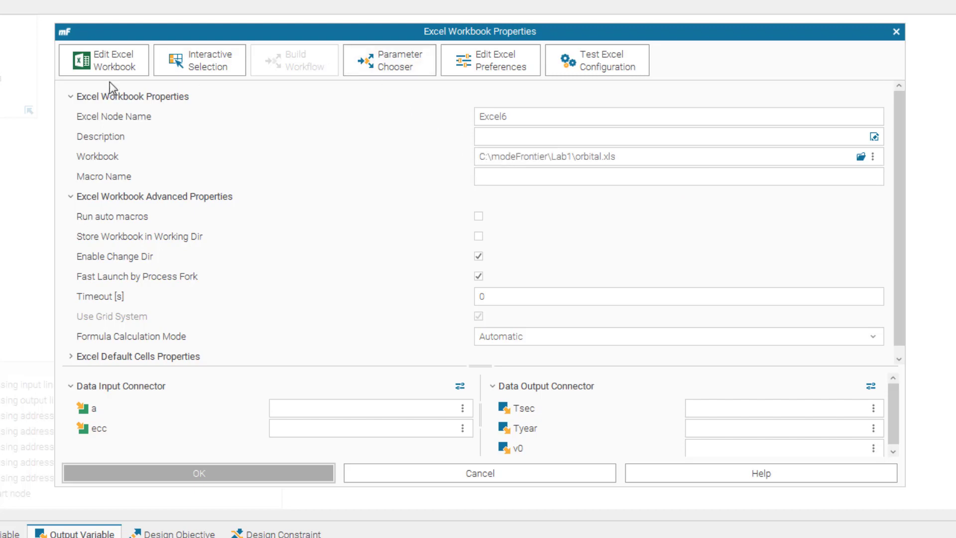
Use interactive selection to assign cell B1 to input variable a and cell B2 to ecc on sheet Blad1
{"action": "left_click", "coordinate": [197, 71]}
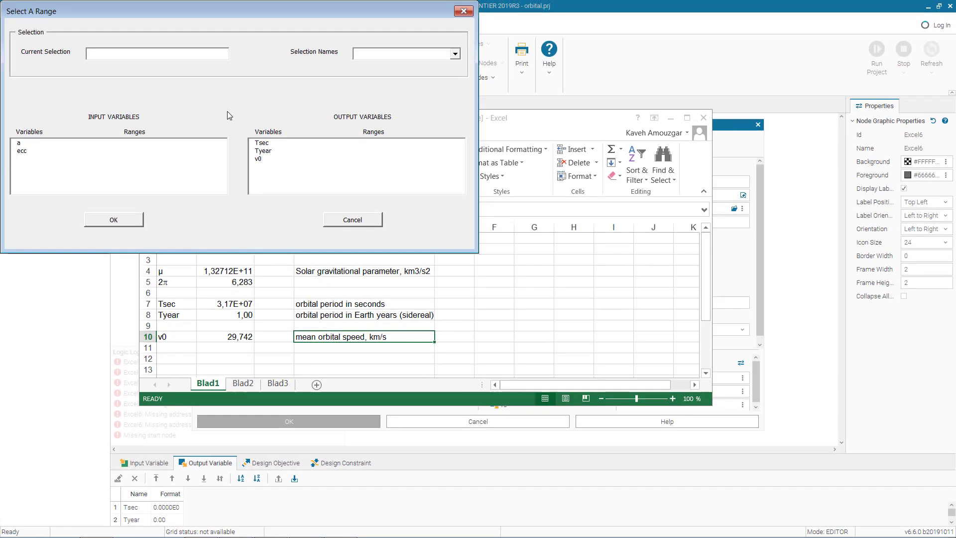
{"action": "left_click_drag", "start_coordinate": [285, 7], "coordinate": [749, 25]}
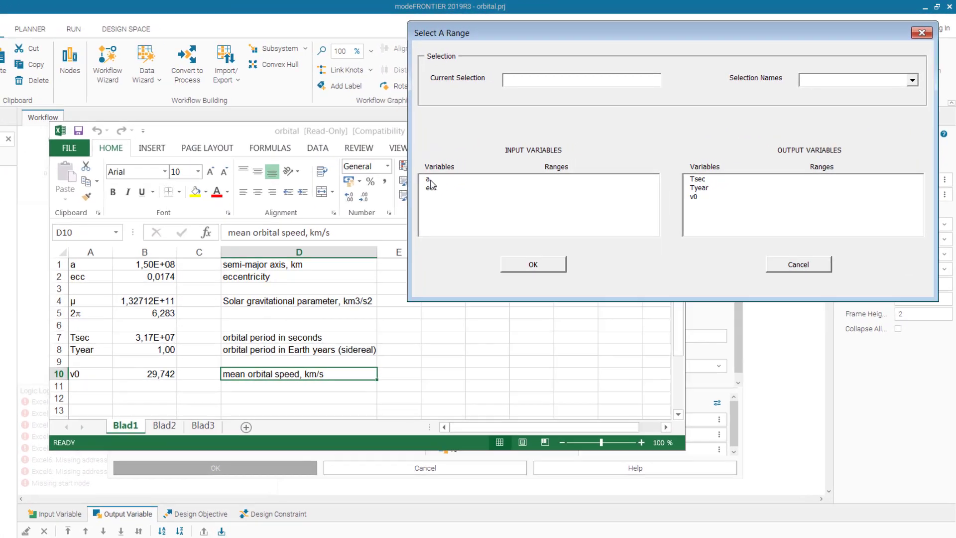
{"action": "left_click", "coordinate": [480, 165]}
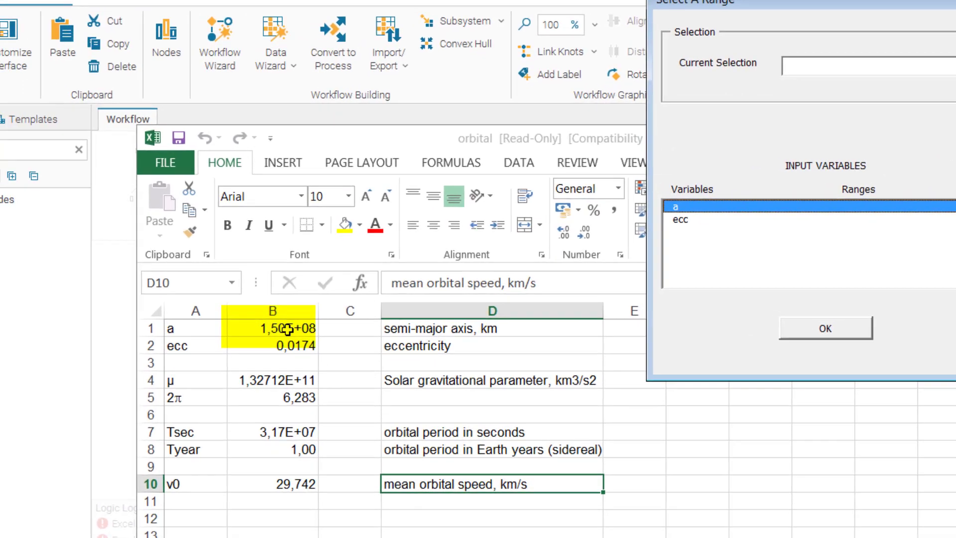
{"action": "left_click", "coordinate": [138, 270]}
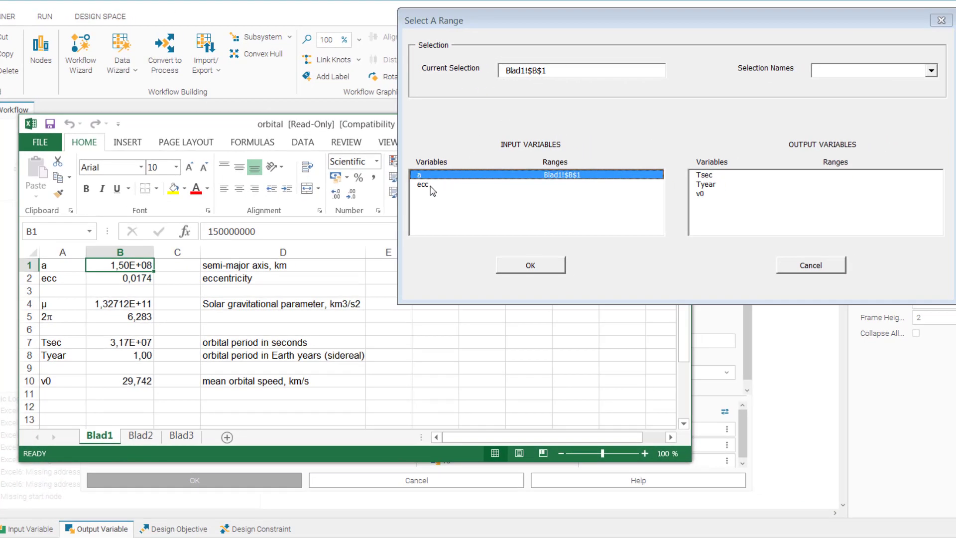
{"action": "left_click", "coordinate": [422, 187]}
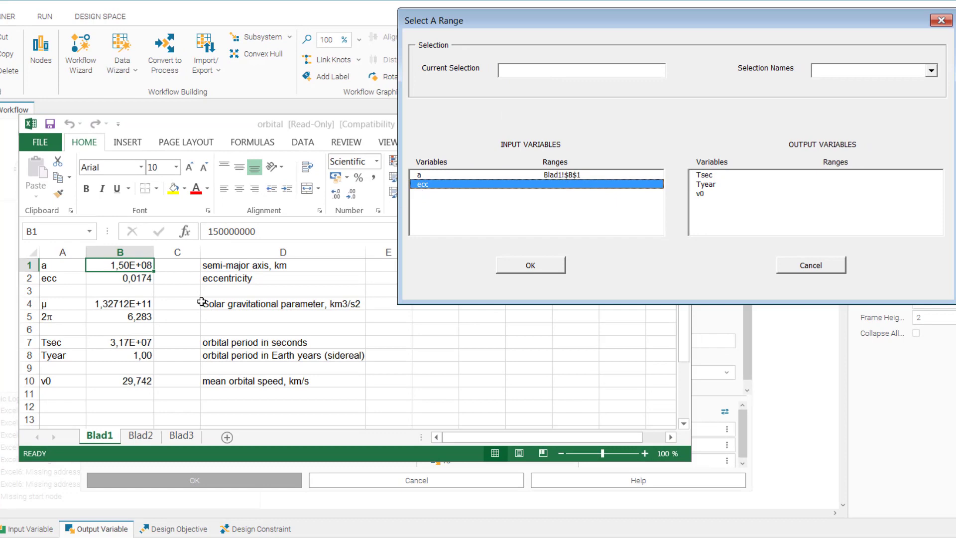
{"action": "left_click", "coordinate": [143, 279]}
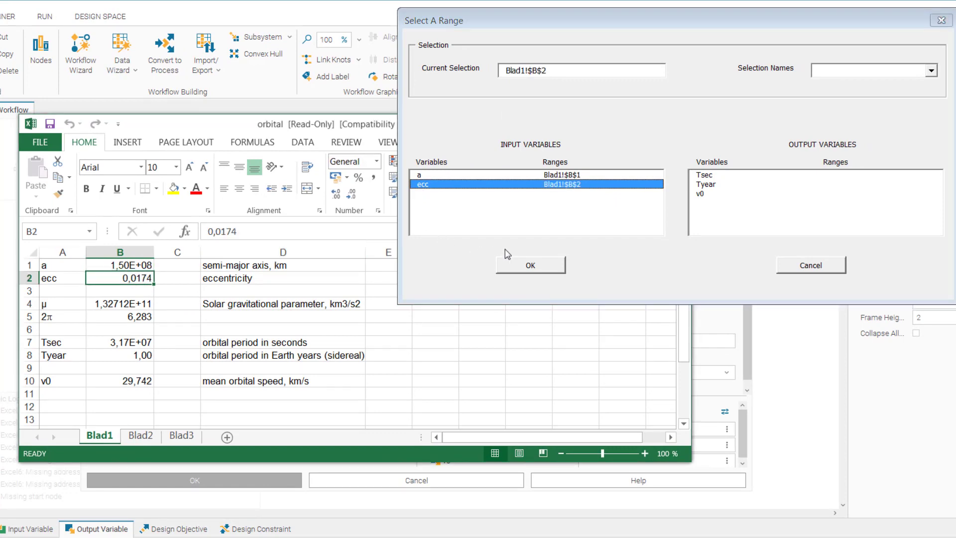
Assign Blad1 cells B7 to Tsec, B8 to Tyear and B10 to v0, and accept the ranges and the Excel node's properties
{"action": "left_click", "coordinate": [709, 176]}
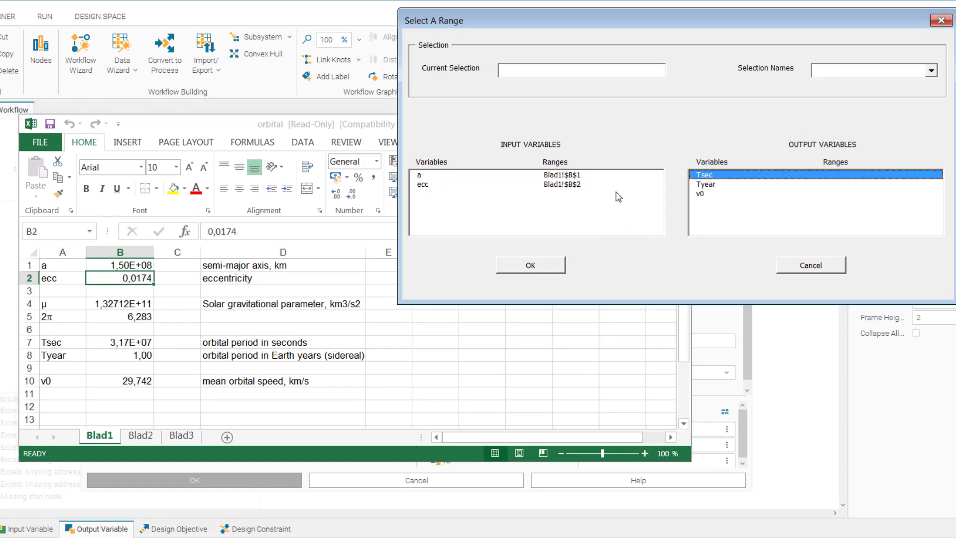
{"action": "left_click", "coordinate": [97, 343]}
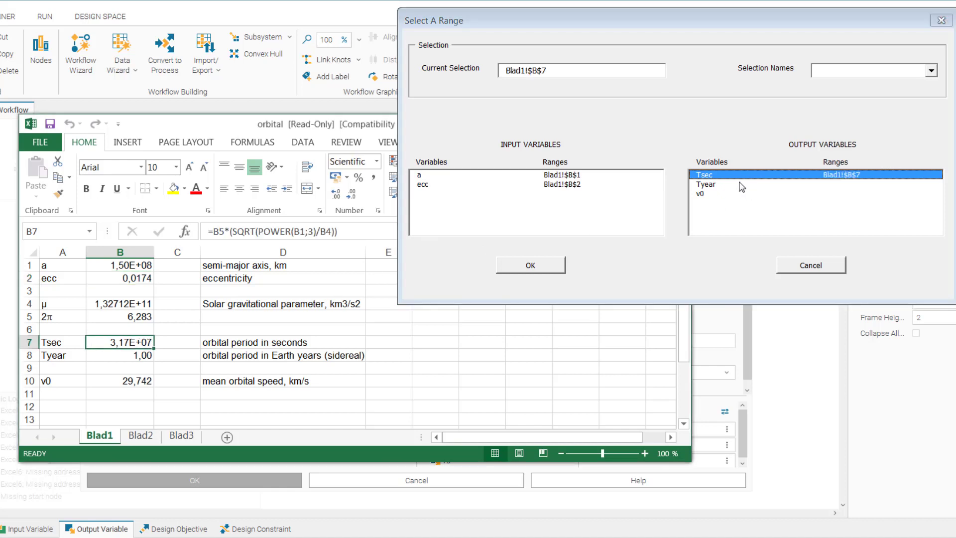
{"action": "left_click", "coordinate": [721, 187]}
{"action": "left_click", "coordinate": [138, 357]}
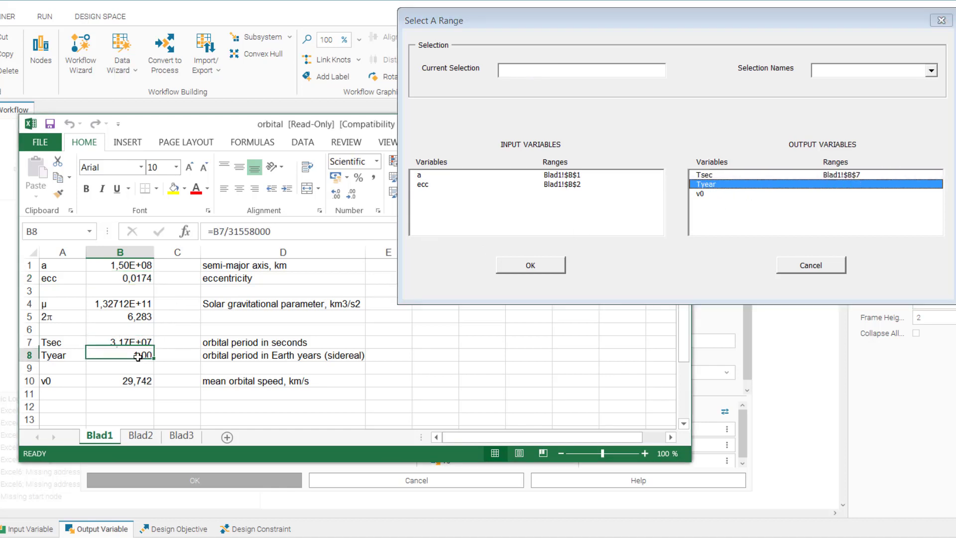
{"action": "left_click", "coordinate": [705, 194]}
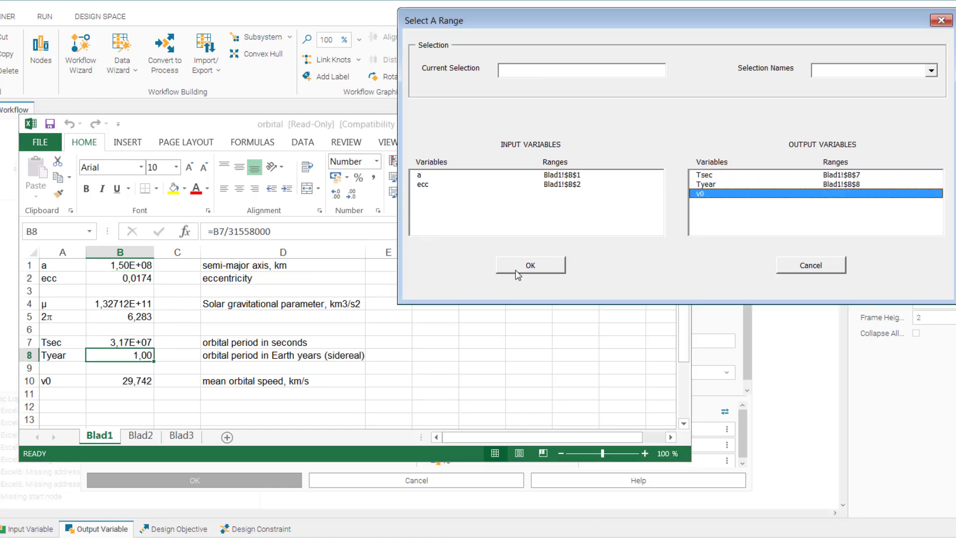
{"action": "left_click", "coordinate": [129, 385]}
{"action": "left_click", "coordinate": [542, 268]}
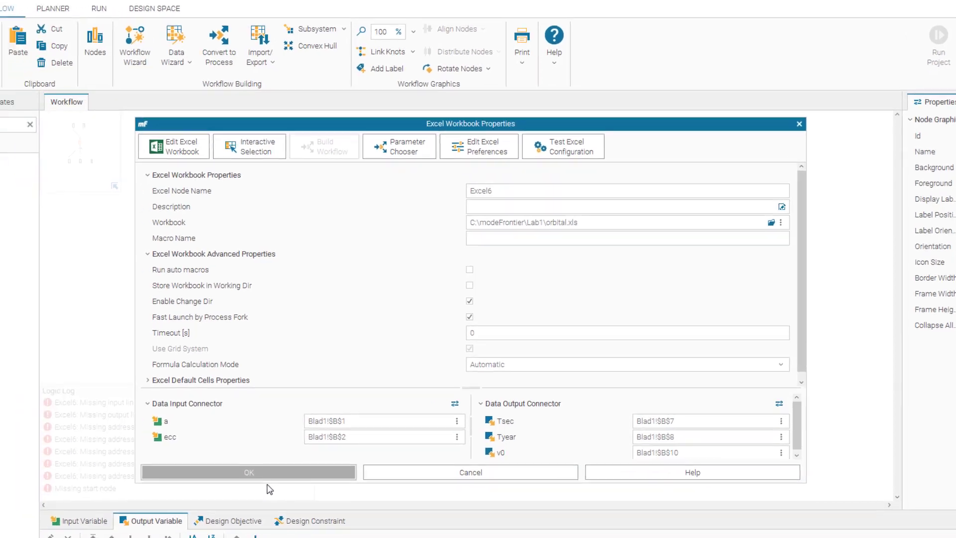
{"action": "left_click", "coordinate": [264, 473]}
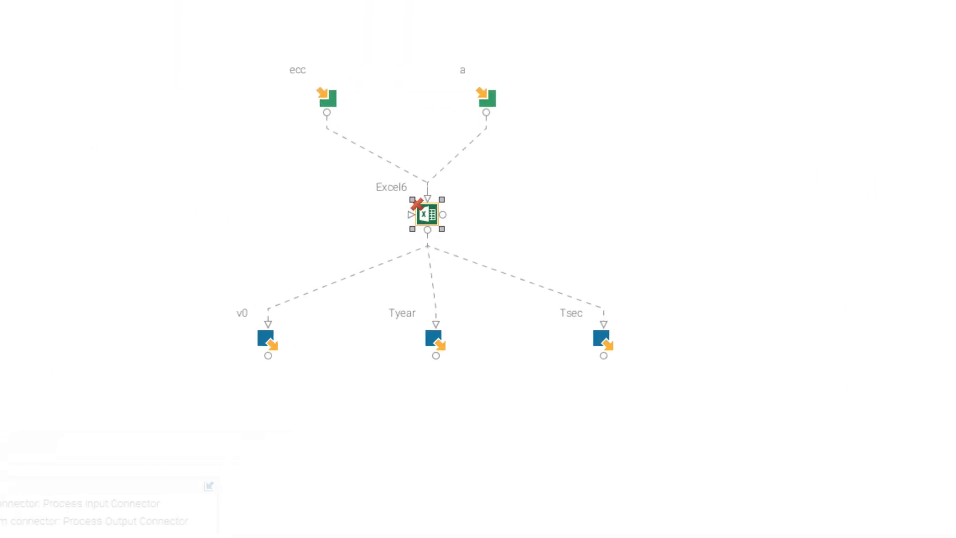
Add a Scheduling Start node beside the Excel node and connect it to the Excel node's process input
{"action": "left_click_drag", "start_coordinate": [109, 80], "coordinate": [277, 218]}
{"action": "left_click_drag", "start_coordinate": [392, 246], "coordinate": [527, 255]}
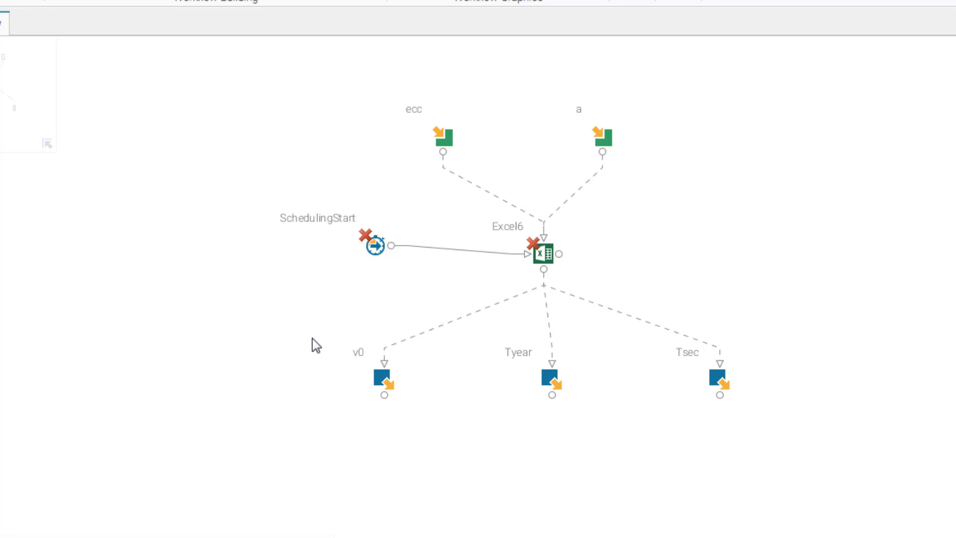
Open the Scheduling Start node's properties and choose DOE Sequence as the scheduler
{"action": "double_click", "coordinate": [375, 244]}
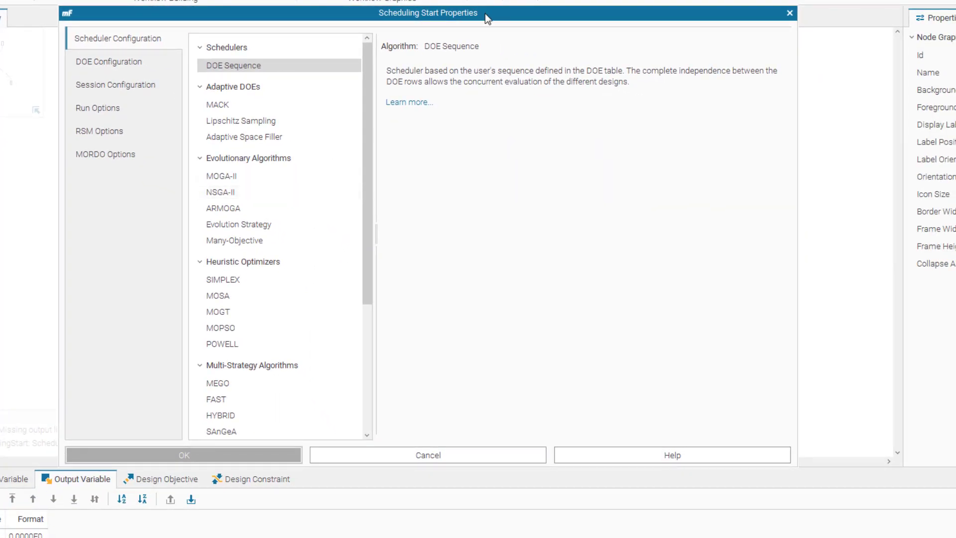
{"action": "left_click_drag", "start_coordinate": [487, 19], "coordinate": [515, 0]}
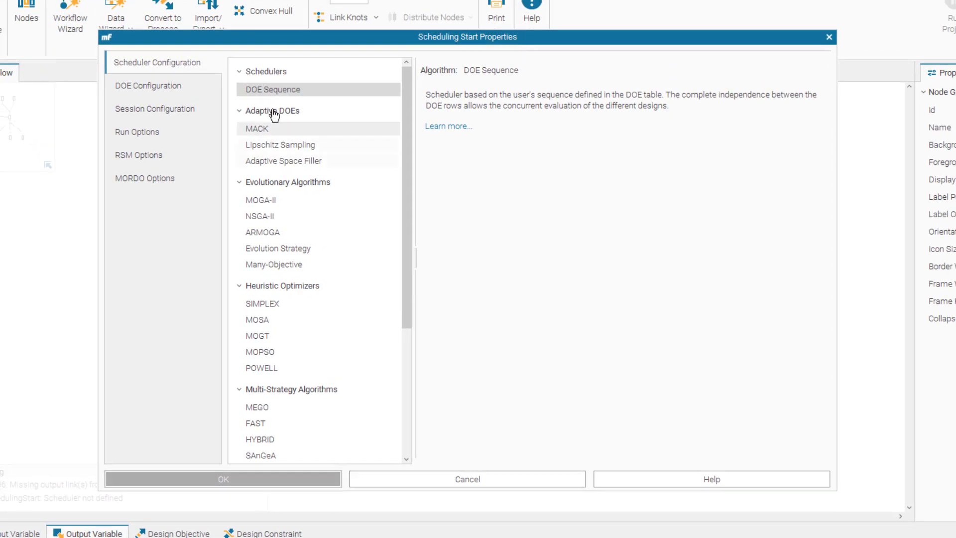
{"action": "left_click", "coordinate": [280, 90]}
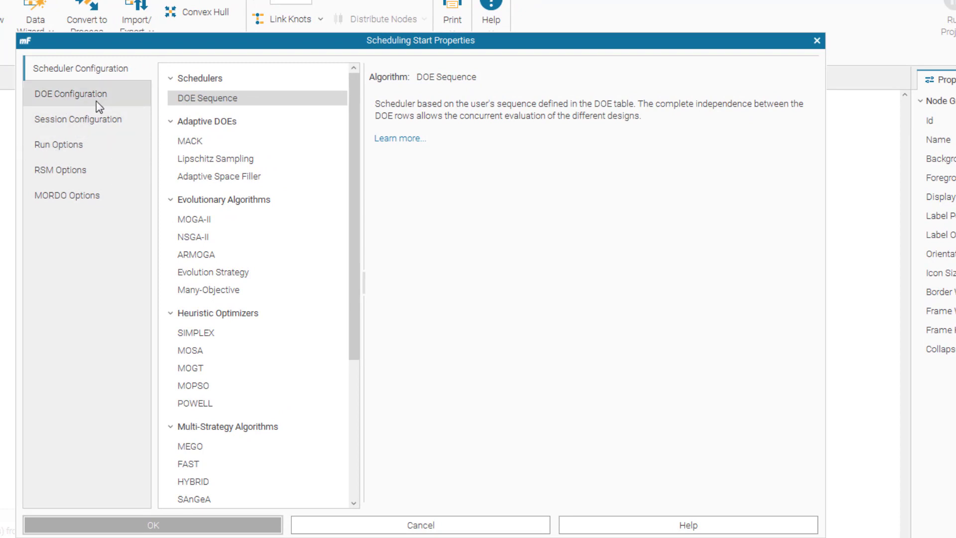
Enable the use of a DOE table in the scheduler's DOE configuration and create a new table named DoE1
{"action": "left_click", "coordinate": [94, 97]}
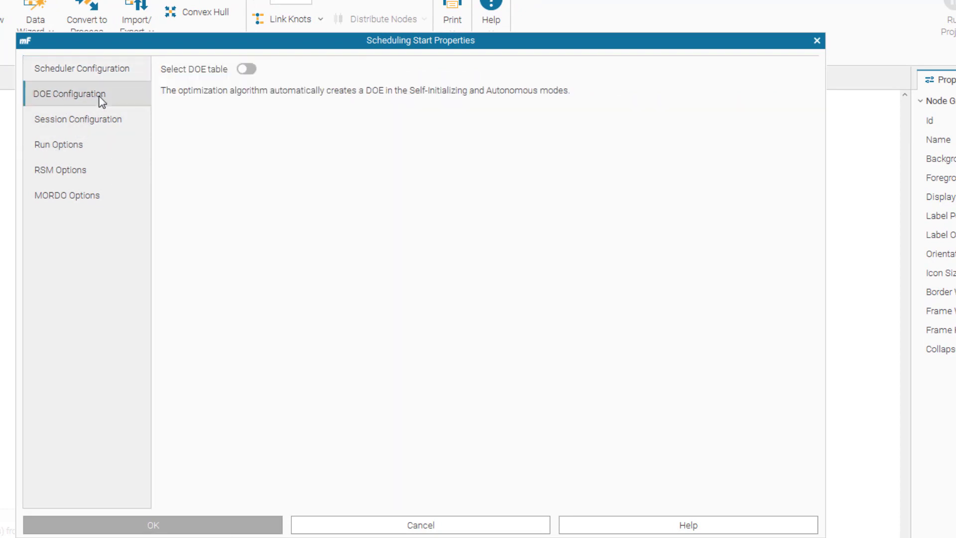
{"action": "left_click", "coordinate": [246, 69]}
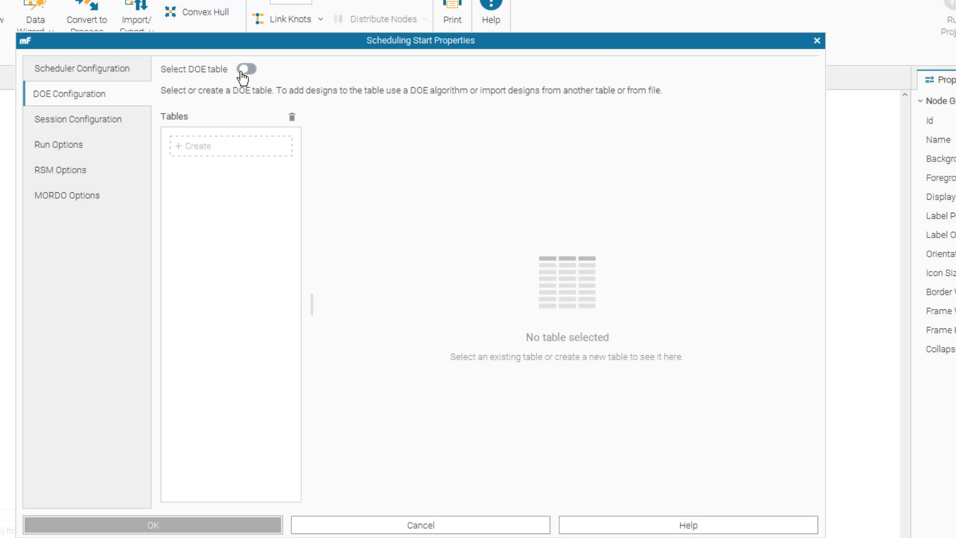
{"action": "left_click", "coordinate": [190, 152]}
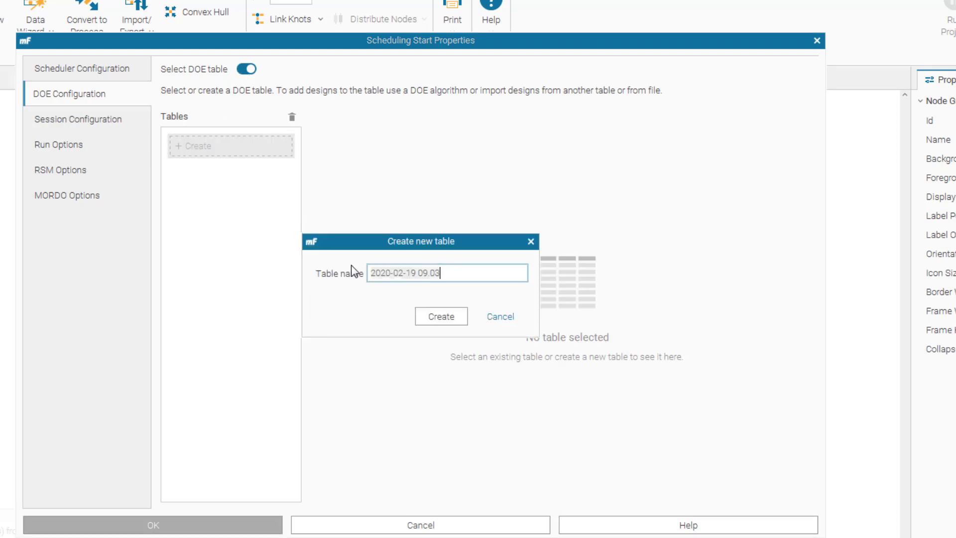
{"action": "type", "text": "DoE1"}
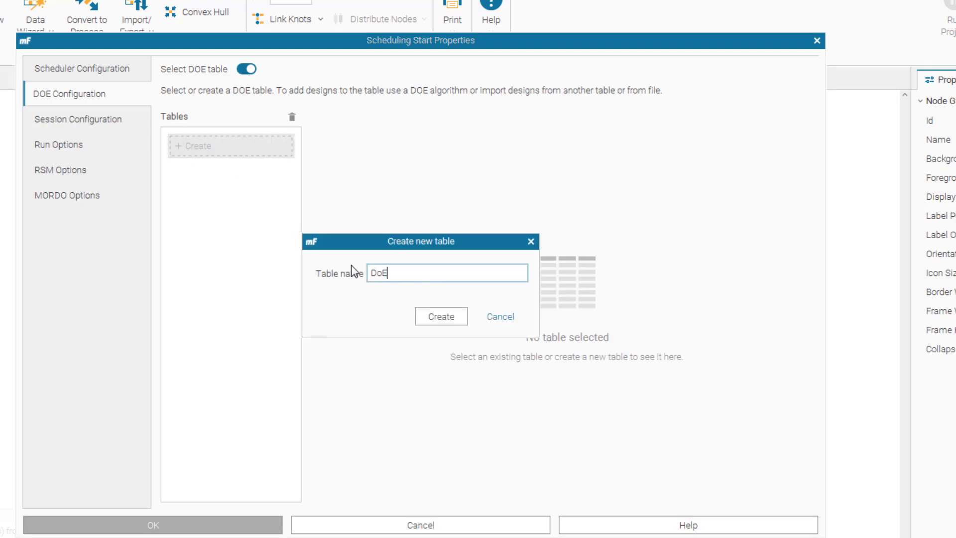
{"action": "left_click", "coordinate": [432, 319]}
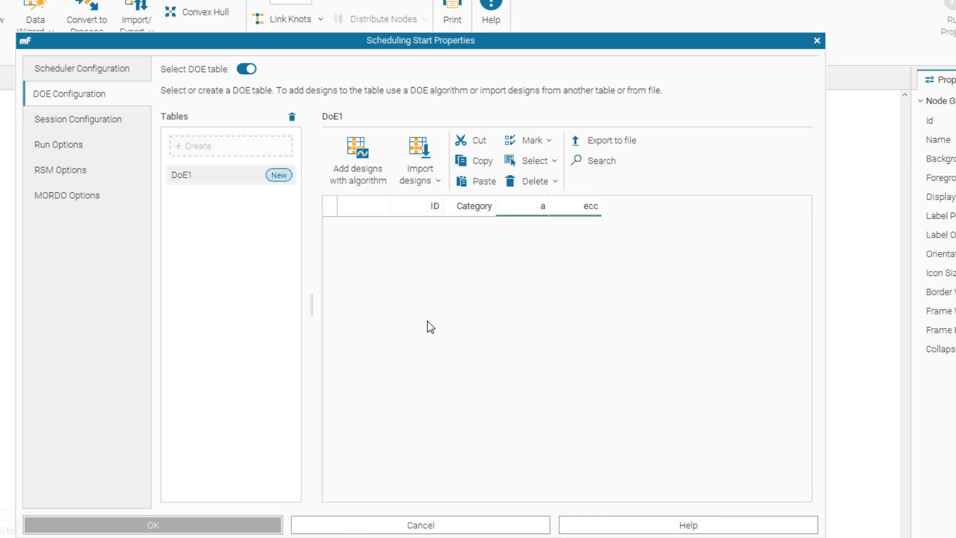
Start adding designs to the DoE1 table with the Full Factorial algorithm
{"action": "left_click", "coordinate": [353, 164]}
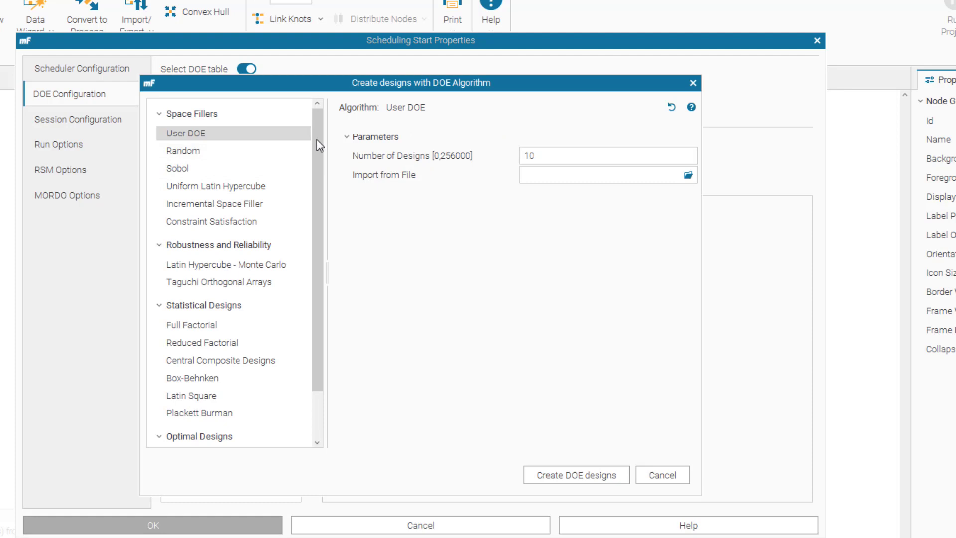
{"action": "left_click_drag", "start_coordinate": [318, 146], "coordinate": [313, 193]}
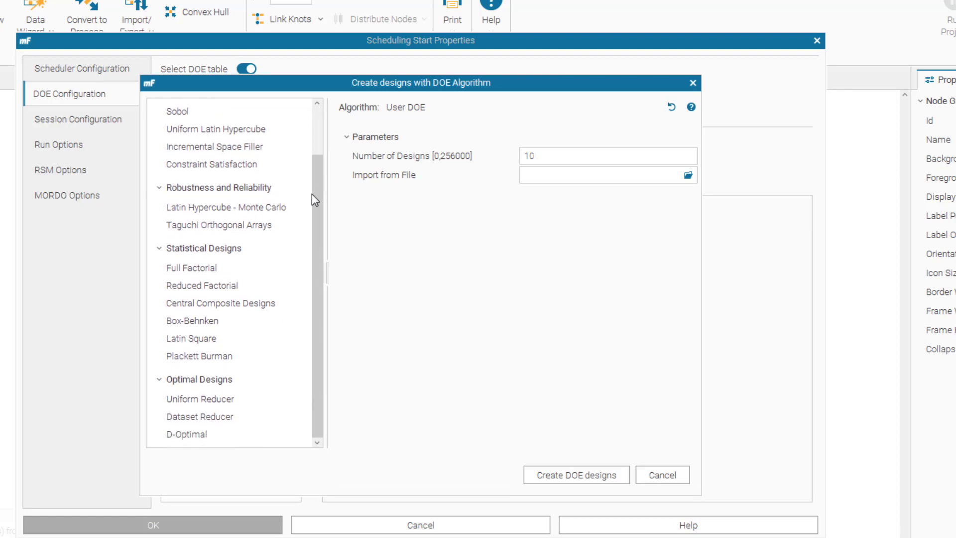
{"action": "left_click", "coordinate": [203, 269]}
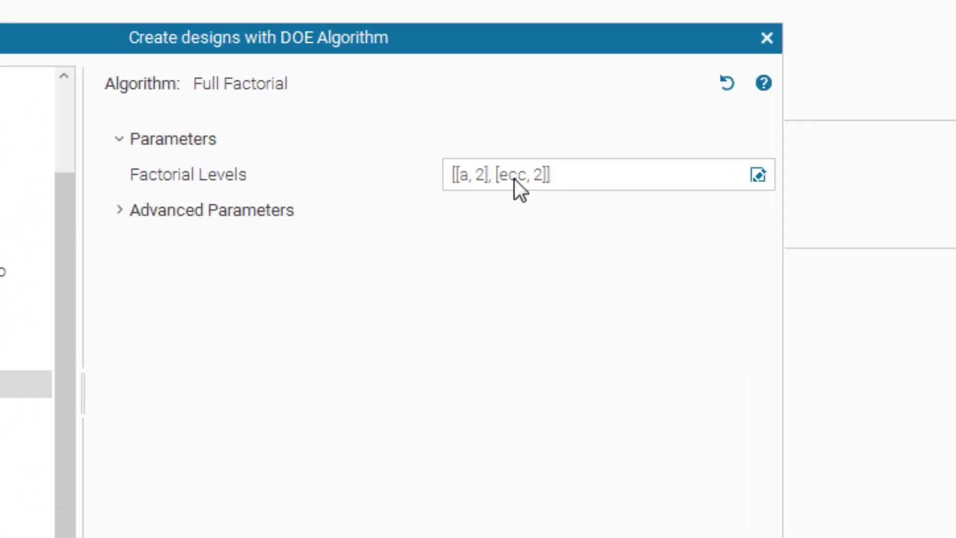
Set the factorial levels to 10 for input variable a and 8 for ecc
{"action": "left_click", "coordinate": [536, 155]}
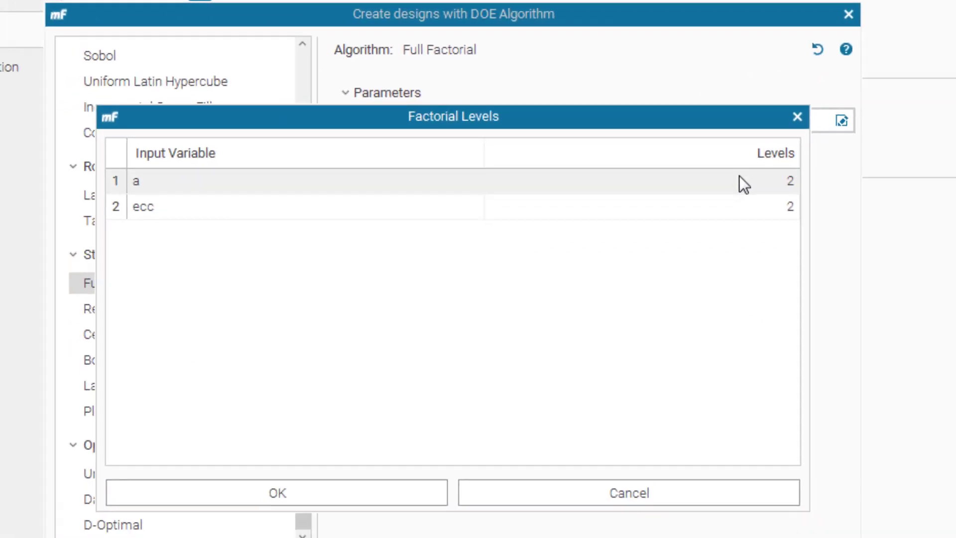
{"action": "left_click", "coordinate": [740, 177]}
{"action": "left_click", "coordinate": [743, 180]}
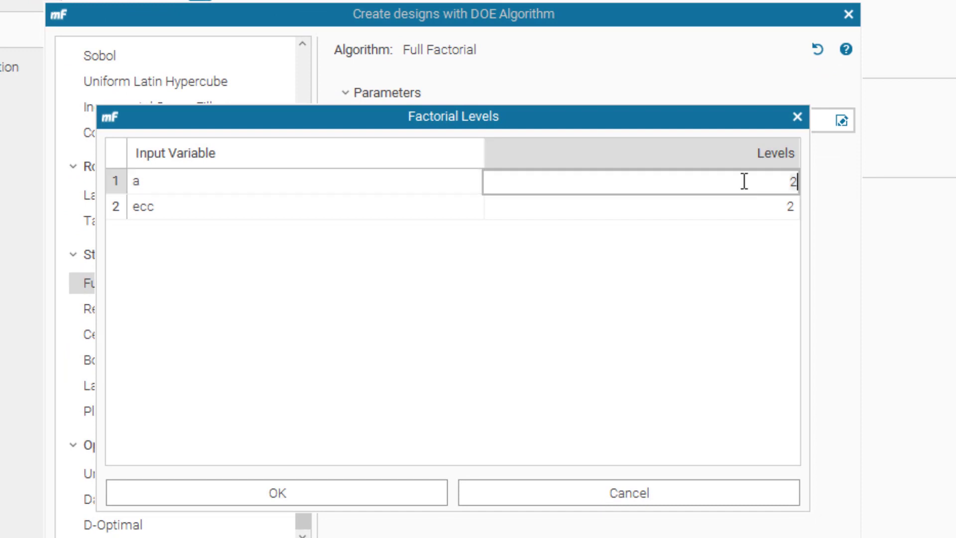
{"action": "key", "text": "BackSpace"}
{"action": "type", "text": "10"}
{"action": "left_click", "coordinate": [760, 214]}
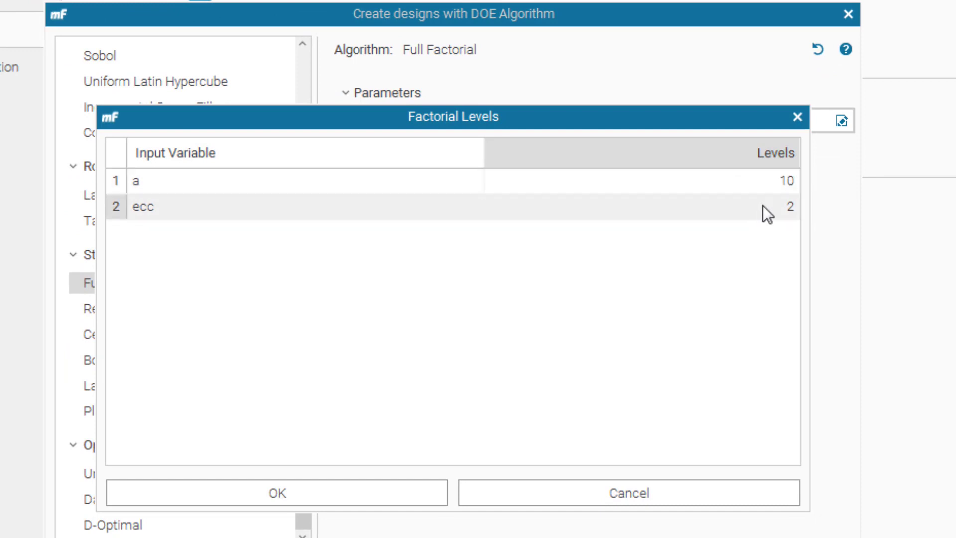
{"action": "left_click", "coordinate": [763, 205]}
{"action": "type", "text": "8"}
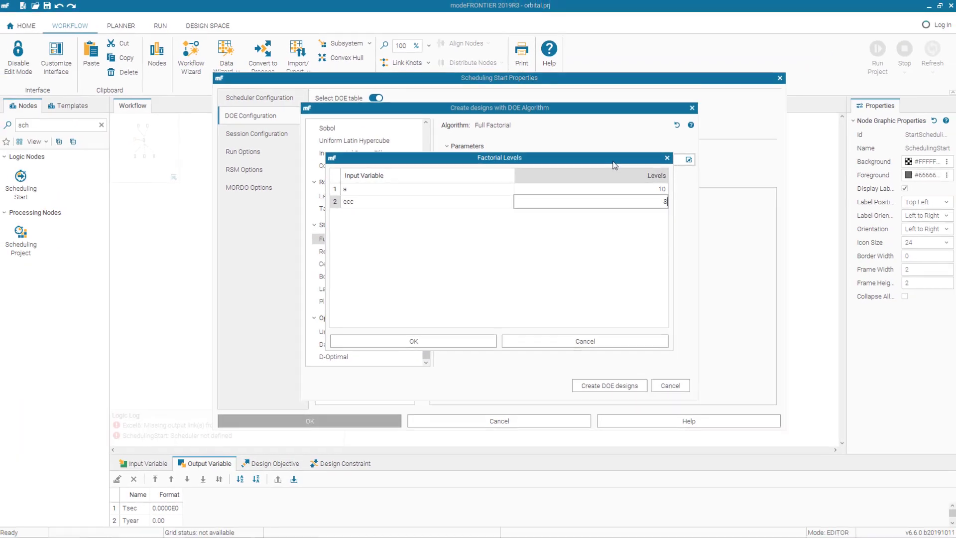
Create the Full Factorial designs with these levels and accept the Scheduling Start properties
{"action": "key", "text": "Return"}
{"action": "key", "text": "Return"}
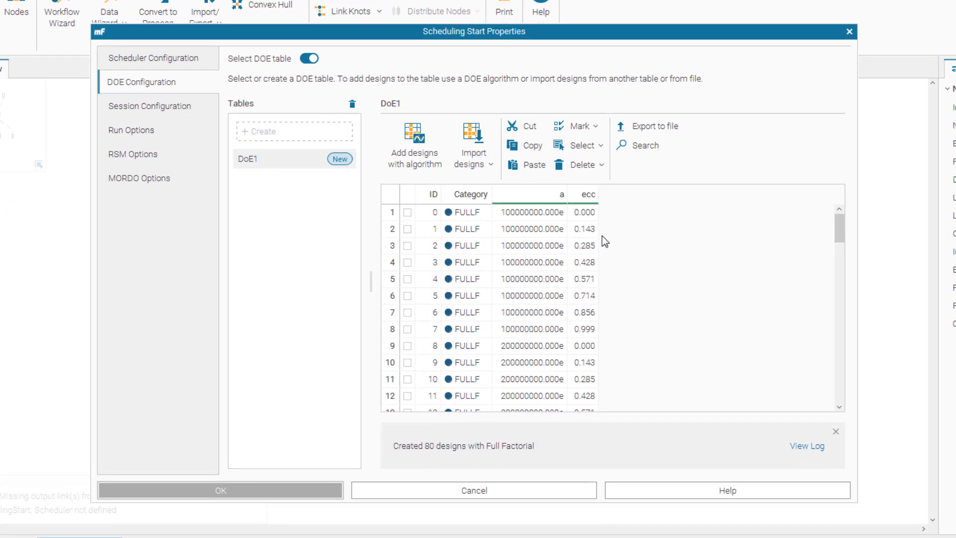
{"action": "left_click", "coordinate": [301, 491]}
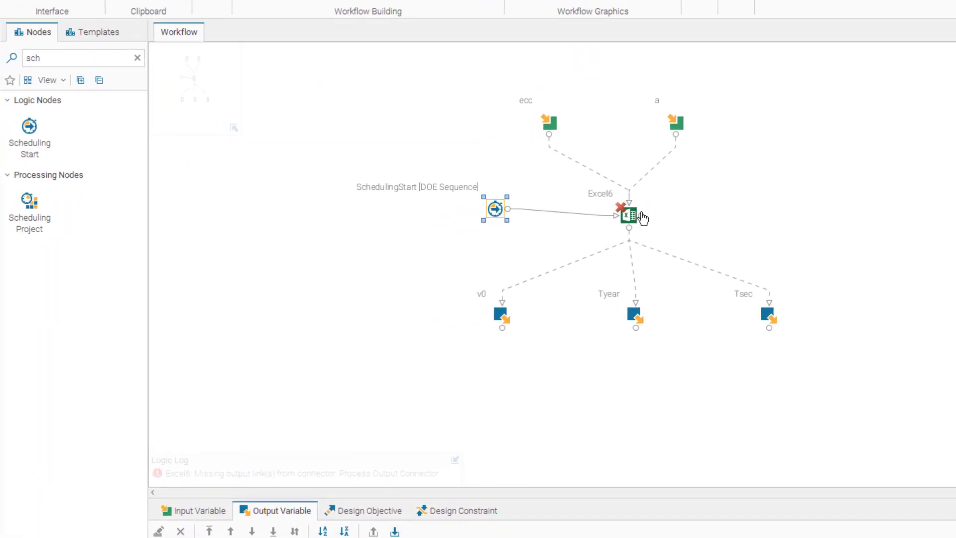
Add an End logic node beside the Excel node and connect the Excel node's process output to it
{"action": "left_click", "coordinate": [76, 55]}
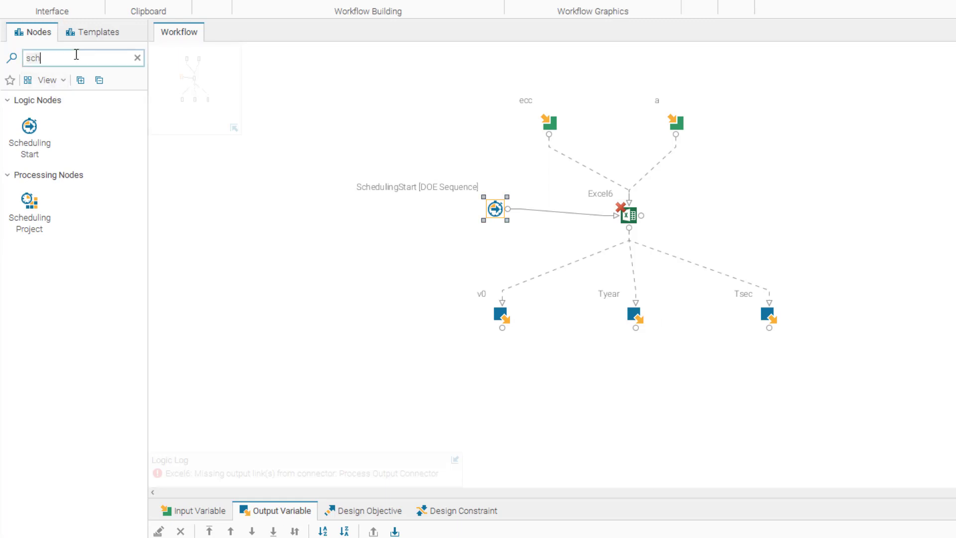
{"action": "key", "text": "BackSpace"}
{"action": "key", "text": "BackSpace"}
{"action": "key", "text": "BackSpace"}
{"action": "type", "text": "lo"}
{"action": "left_click_drag", "start_coordinate": [29, 127], "coordinate": [753, 213]}
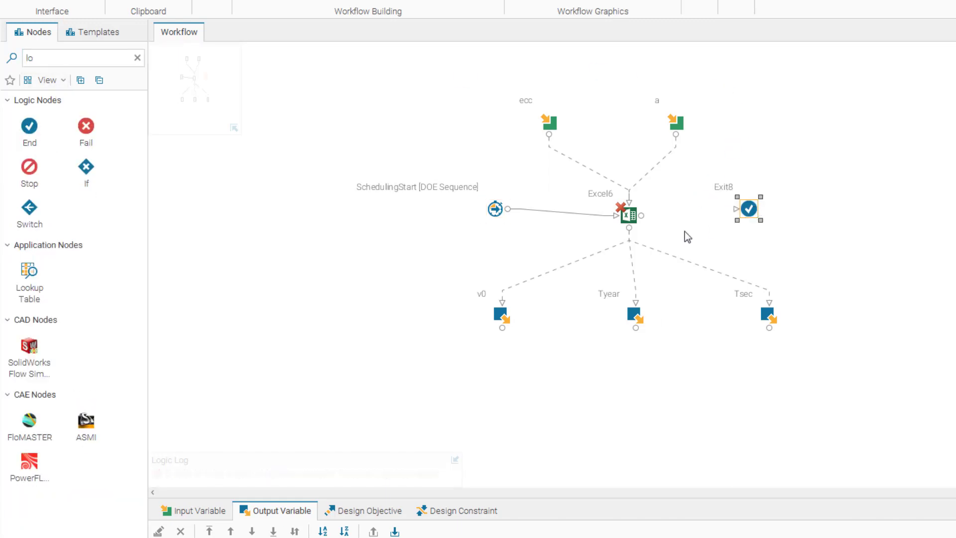
{"action": "left_click_drag", "start_coordinate": [642, 215], "coordinate": [736, 209]}
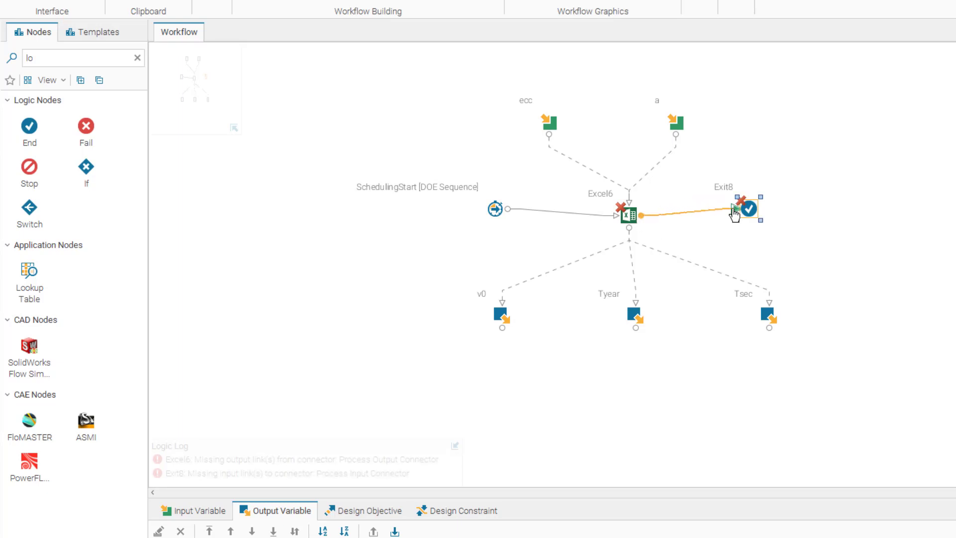
Run the project under the file name orbital.prj
{"action": "left_click", "coordinate": [919, 235]}
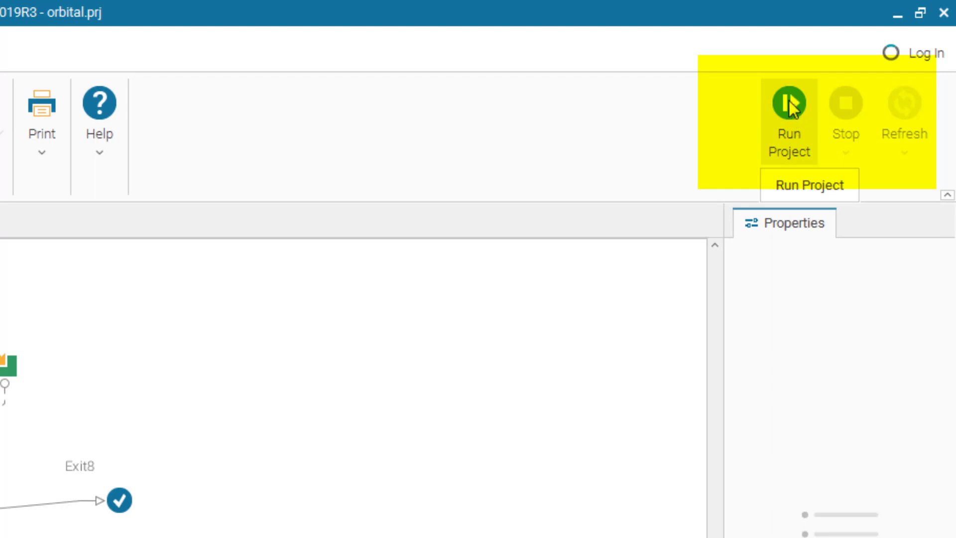
{"action": "left_click", "coordinate": [787, 111]}
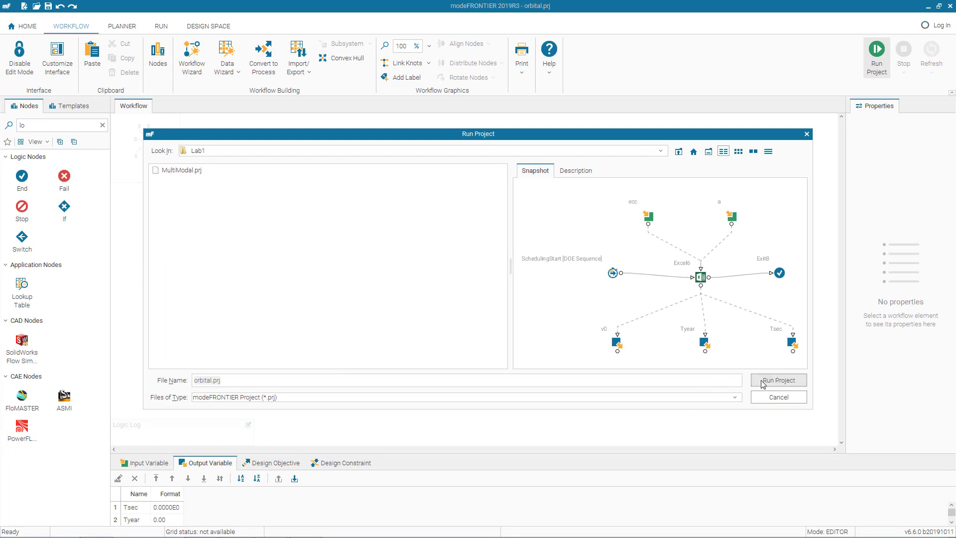
{"action": "left_click", "coordinate": [762, 381]}
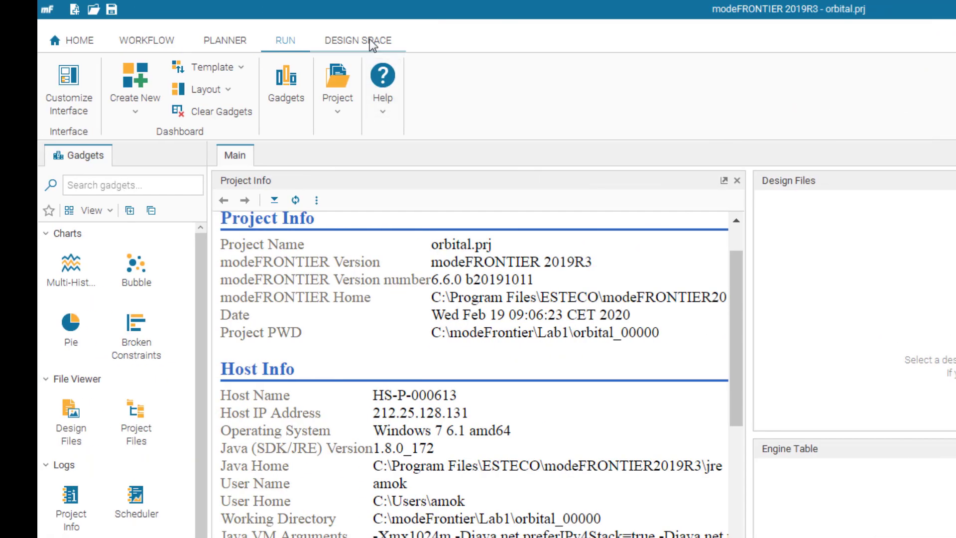
Examine the run's session table and the DoE1 table at full size in the Design Space
{"action": "left_click", "coordinate": [371, 46]}
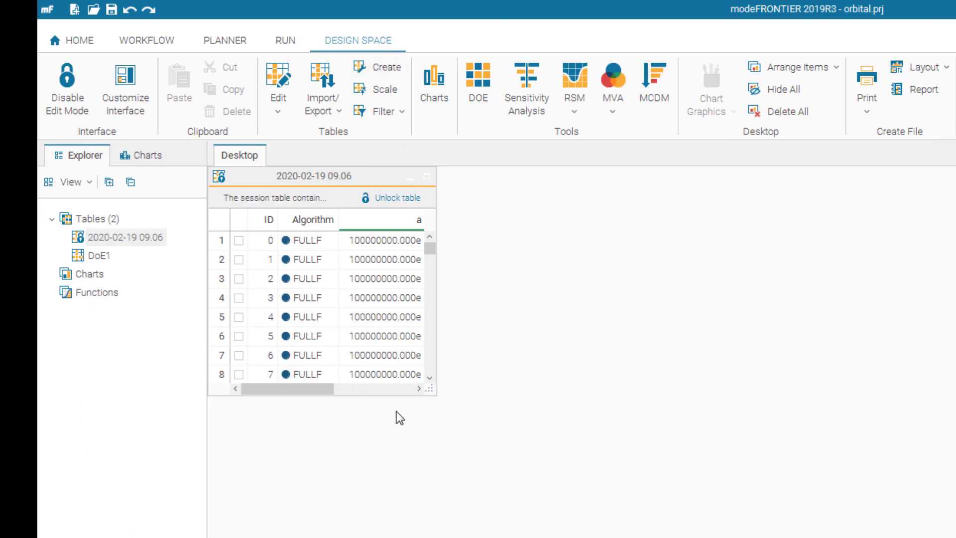
{"action": "left_click", "coordinate": [427, 176]}
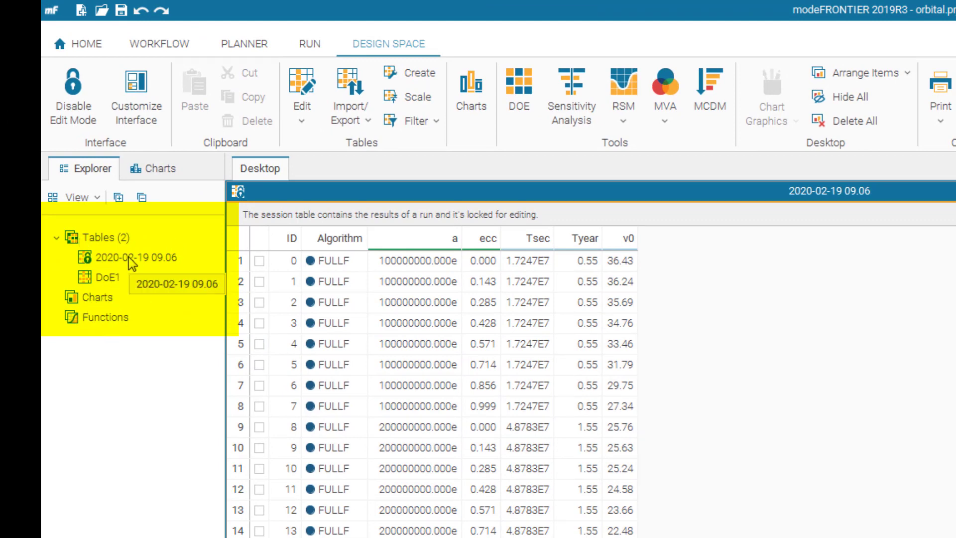
{"action": "double_click", "coordinate": [103, 282]}
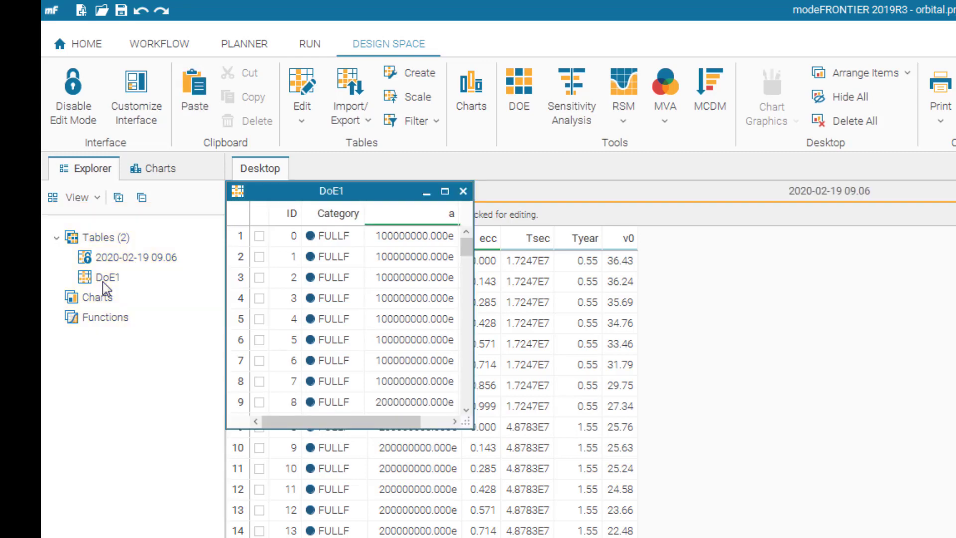
{"action": "left_click", "coordinate": [445, 191]}
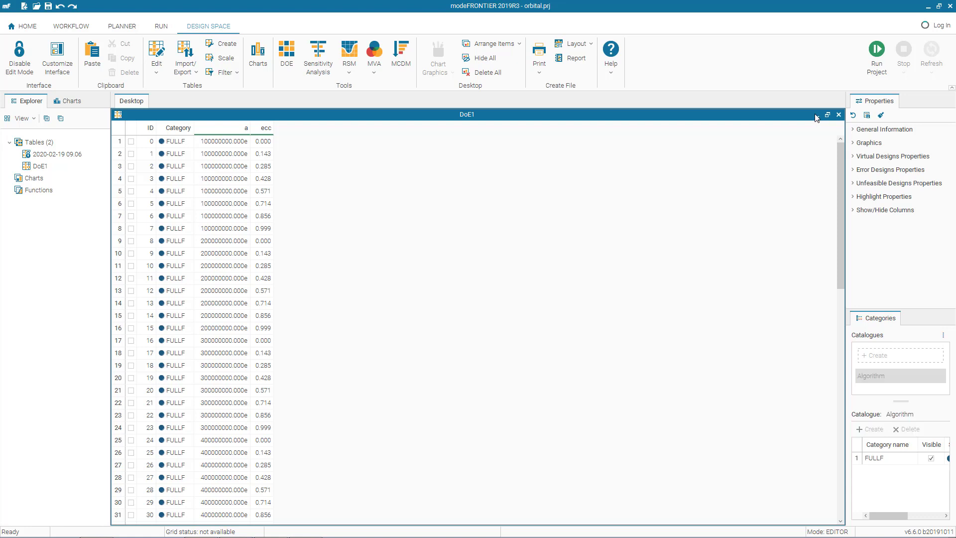
{"action": "left_click", "coordinate": [817, 116]}
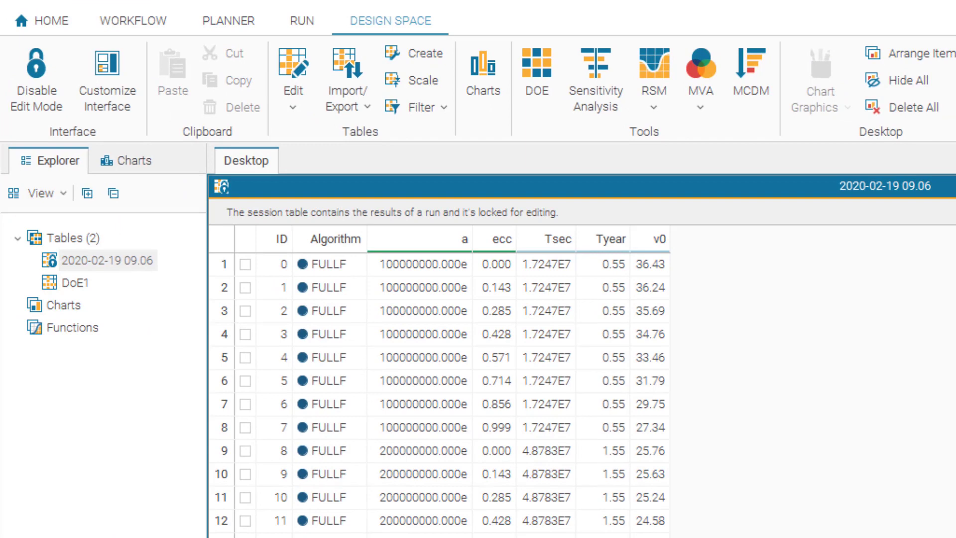
{"action": "double_click", "coordinate": [73, 284]}
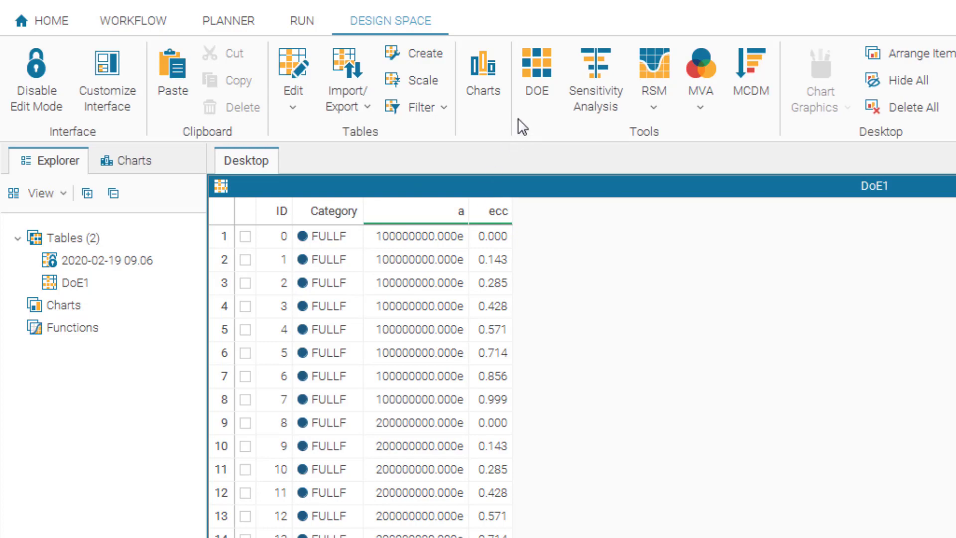
Add a History chart of input variable a from the DoE1 table
{"action": "left_click", "coordinate": [485, 70]}
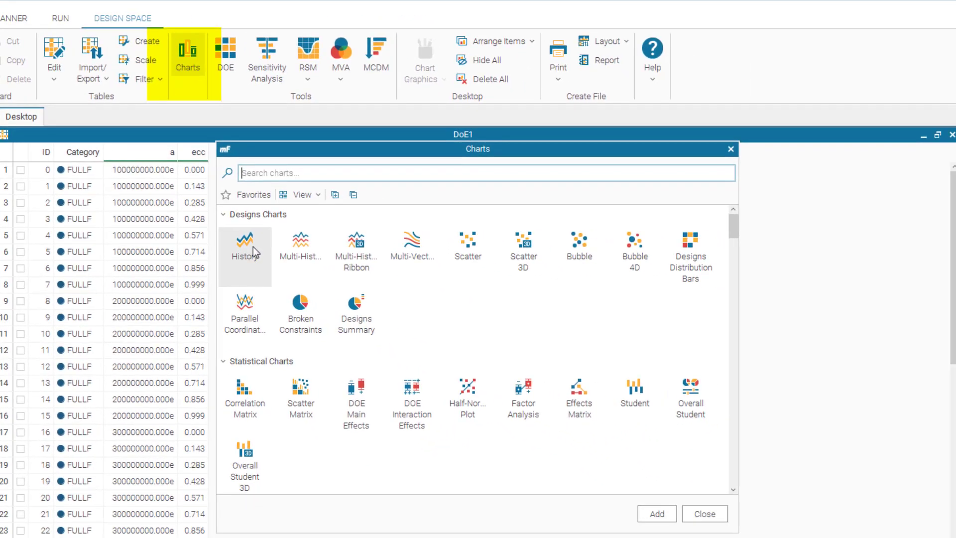
{"action": "left_click", "coordinate": [375, 284]}
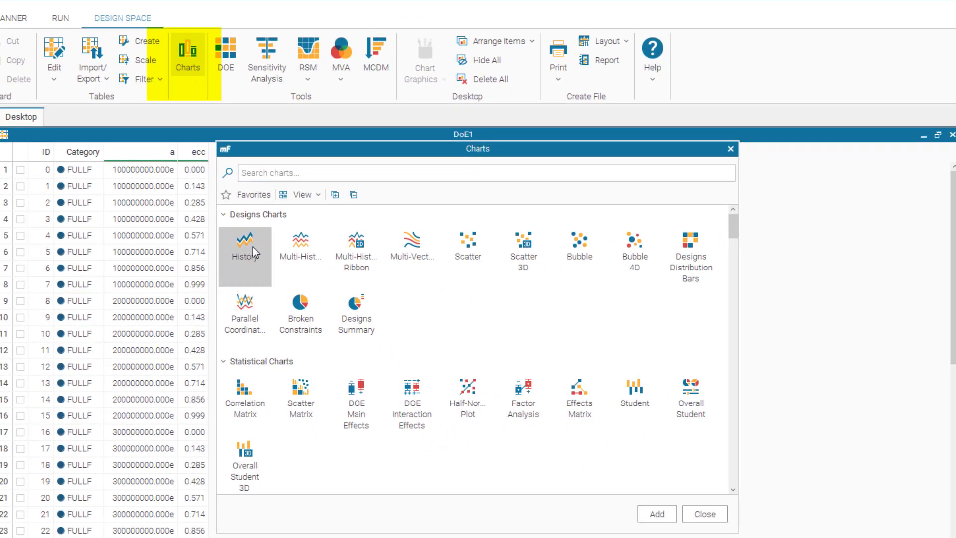
{"action": "left_click", "coordinate": [657, 514]}
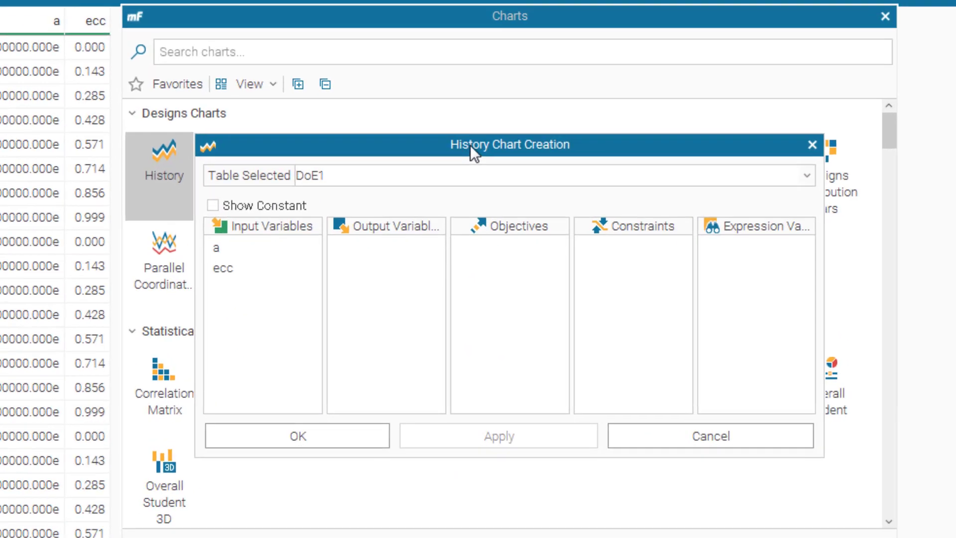
{"action": "left_click_drag", "start_coordinate": [470, 145], "coordinate": [693, 139]}
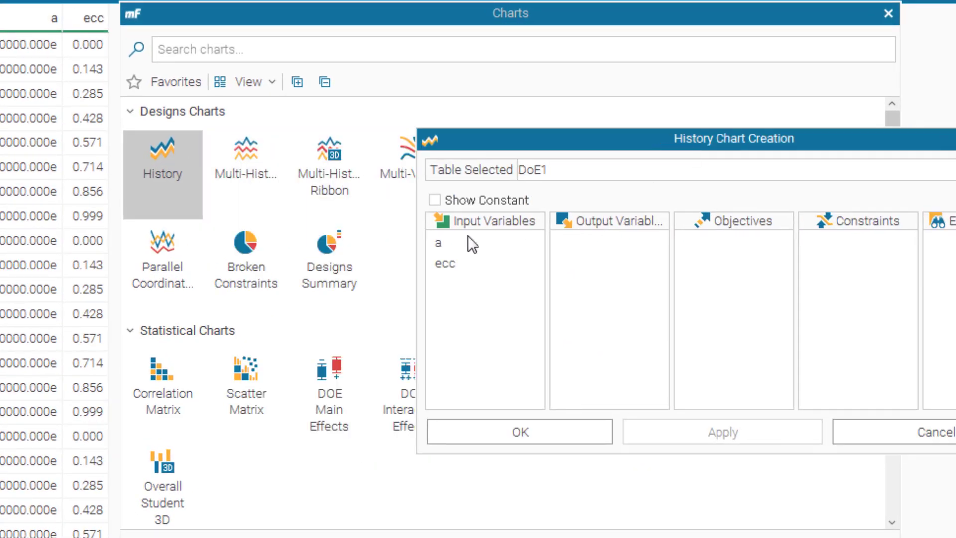
{"action": "left_click", "coordinate": [439, 244]}
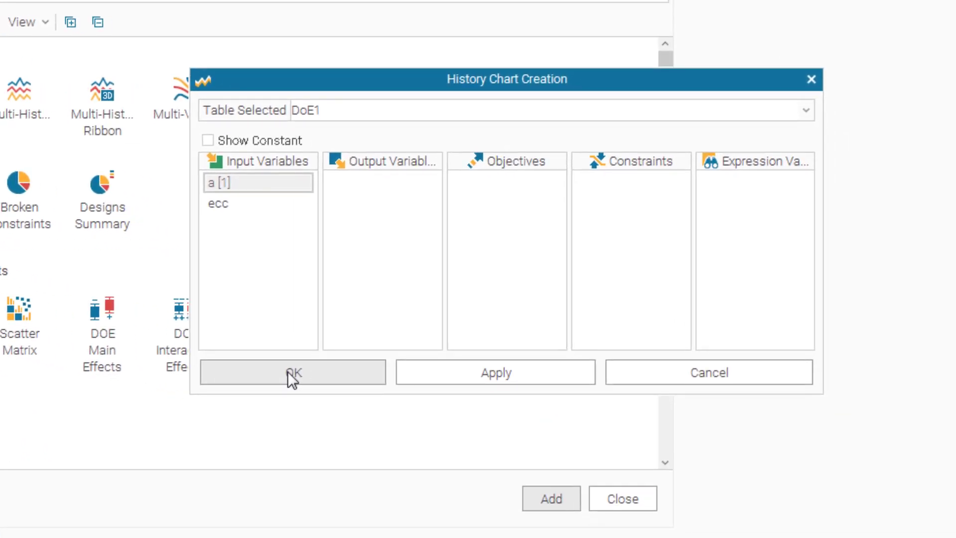
{"action": "left_click", "coordinate": [291, 377]}
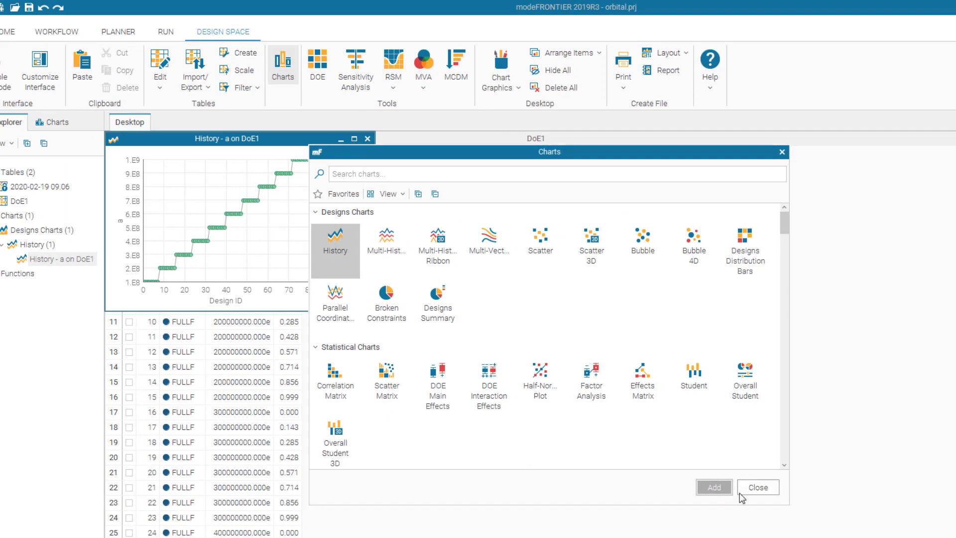
Enlarge the History chart of a to full size, and add a full-size History chart of ecc from the DoE1 table
{"action": "left_click", "coordinate": [758, 487]}
{"action": "left_click", "coordinate": [354, 138]}
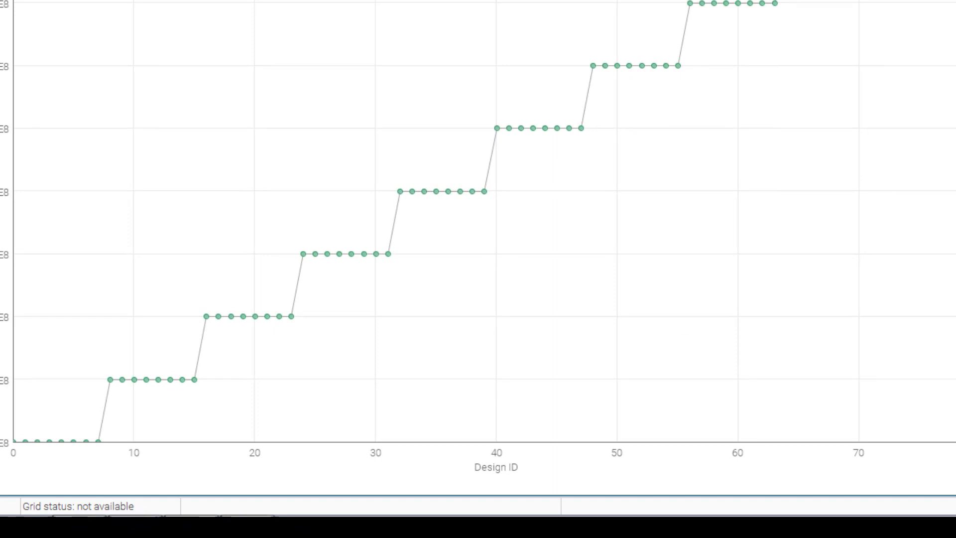
{"action": "left_click", "coordinate": [258, 55]}
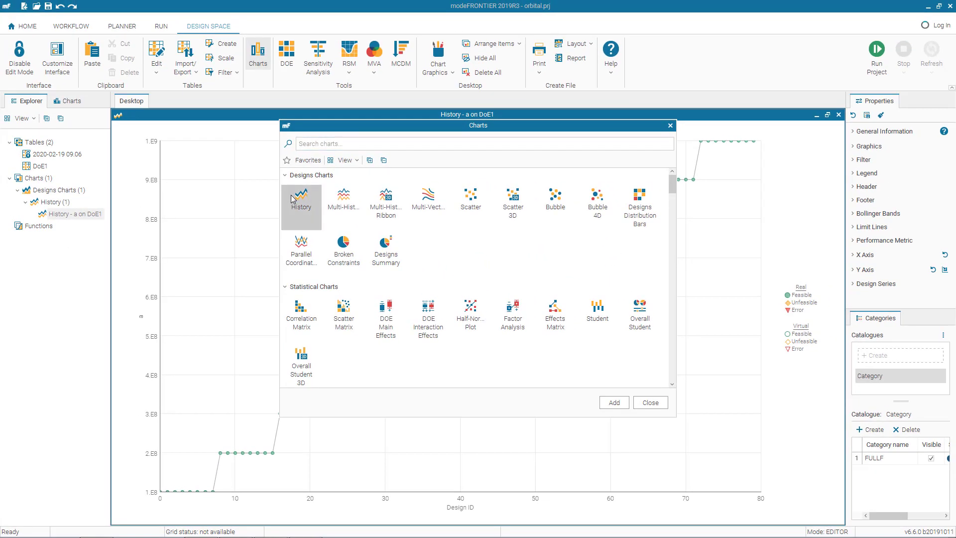
{"action": "left_click", "coordinate": [625, 403]}
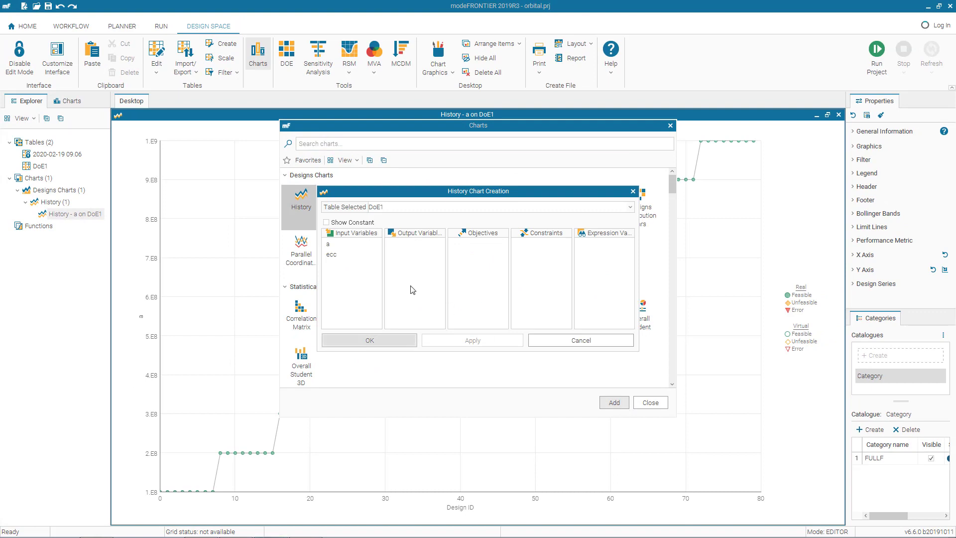
{"action": "left_click", "coordinate": [330, 255]}
{"action": "left_click", "coordinate": [362, 340]}
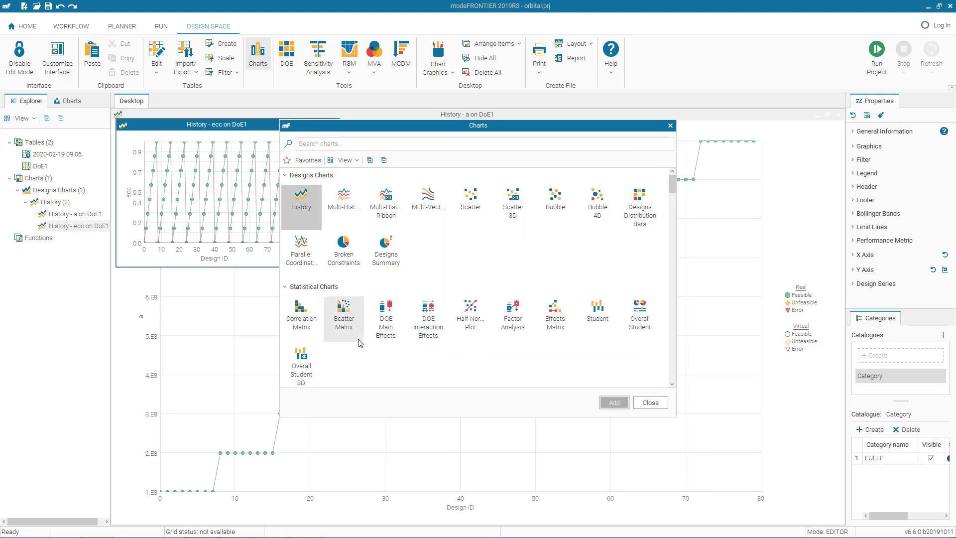
{"action": "left_click", "coordinate": [652, 402]}
{"action": "left_click", "coordinate": [322, 124]}
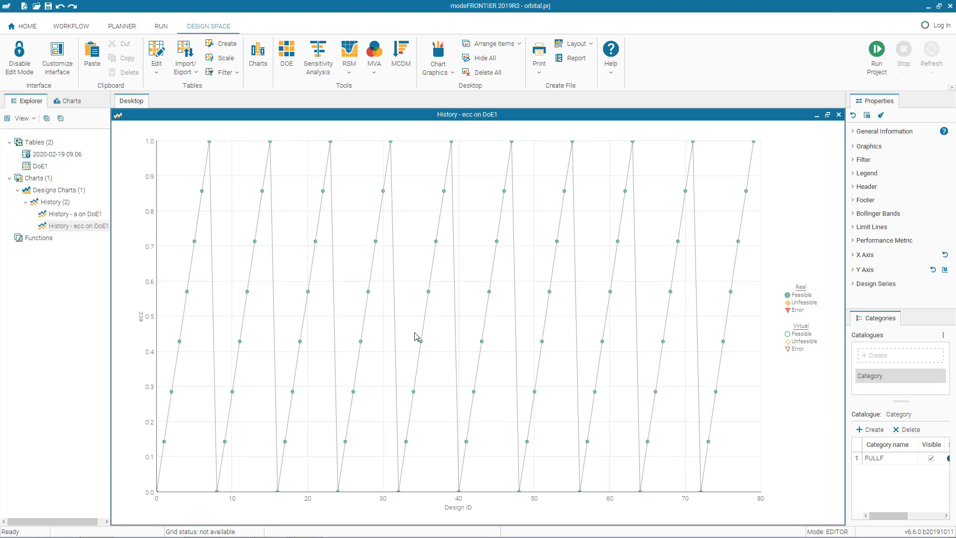
Add a History chart of output variable v0 from the session table 2020-02-19 09.06 and enlarge it to full size
{"action": "double_click", "coordinate": [57, 157]}
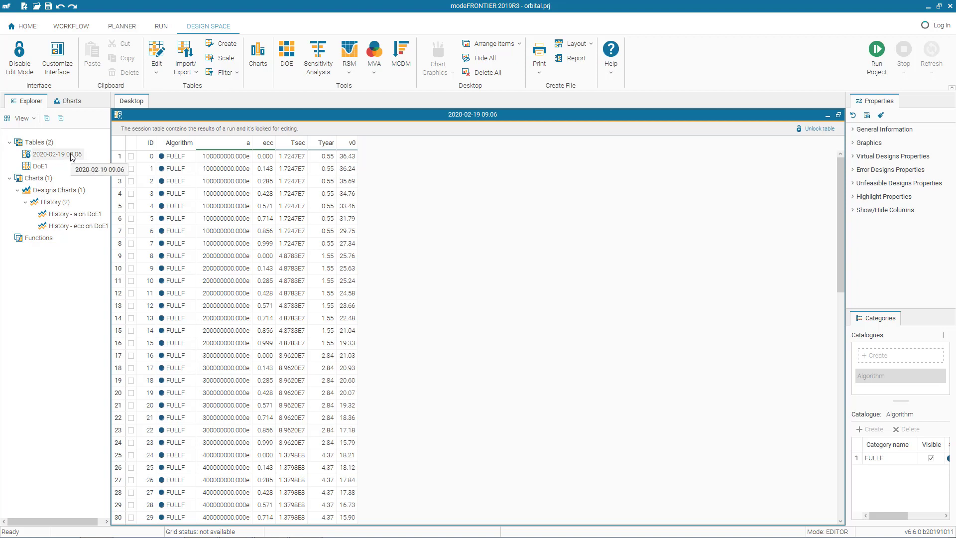
{"action": "left_click", "coordinate": [263, 50]}
{"action": "left_click", "coordinate": [303, 199]}
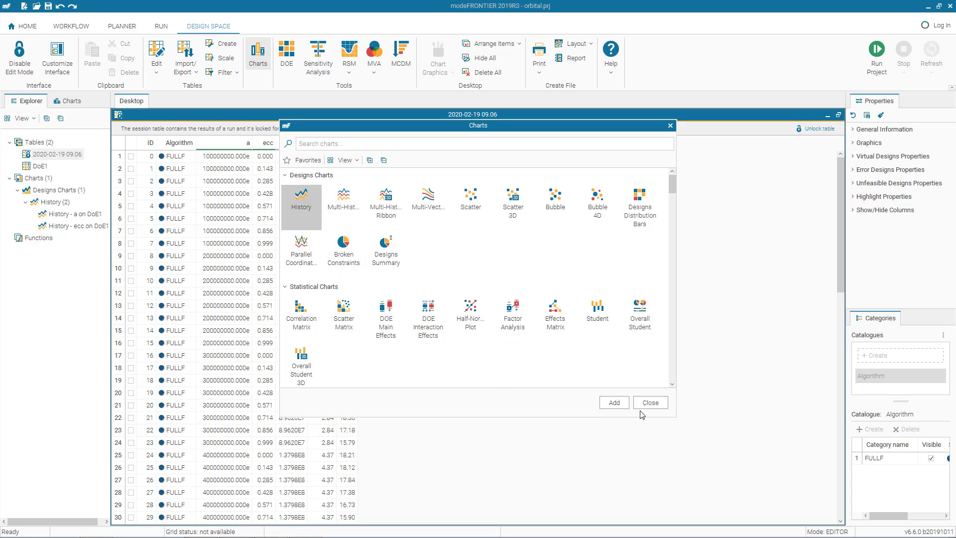
{"action": "left_click", "coordinate": [615, 402]}
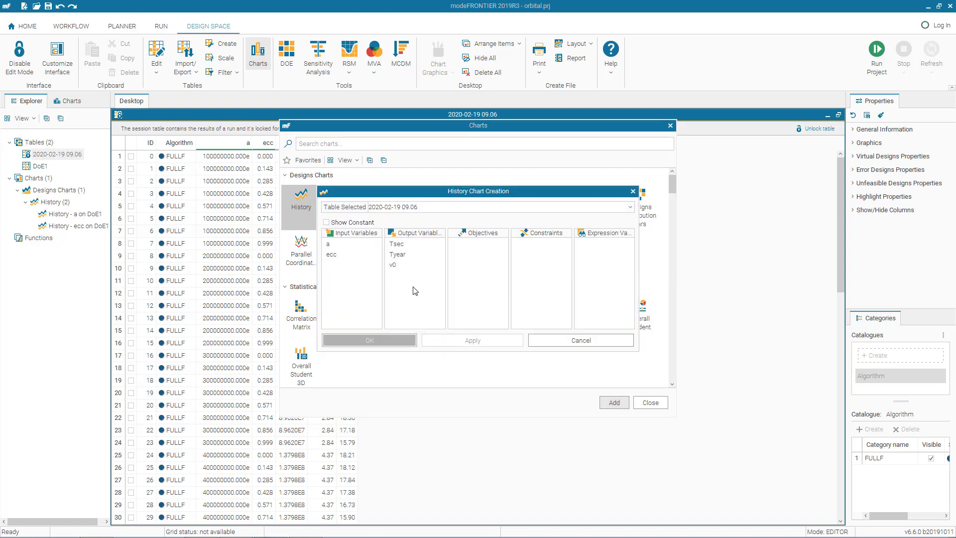
{"action": "left_click", "coordinate": [404, 264]}
{"action": "left_click", "coordinate": [400, 340]}
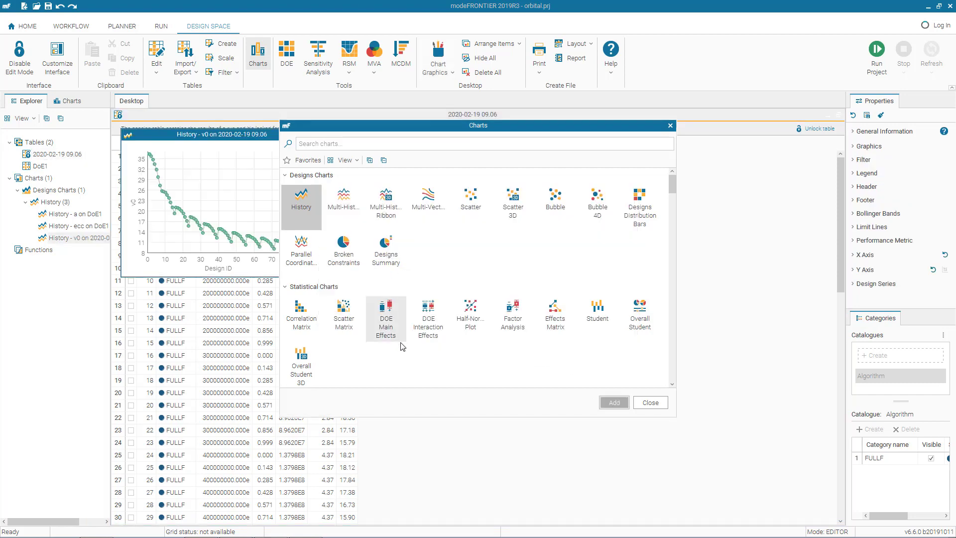
{"action": "left_click", "coordinate": [651, 403]}
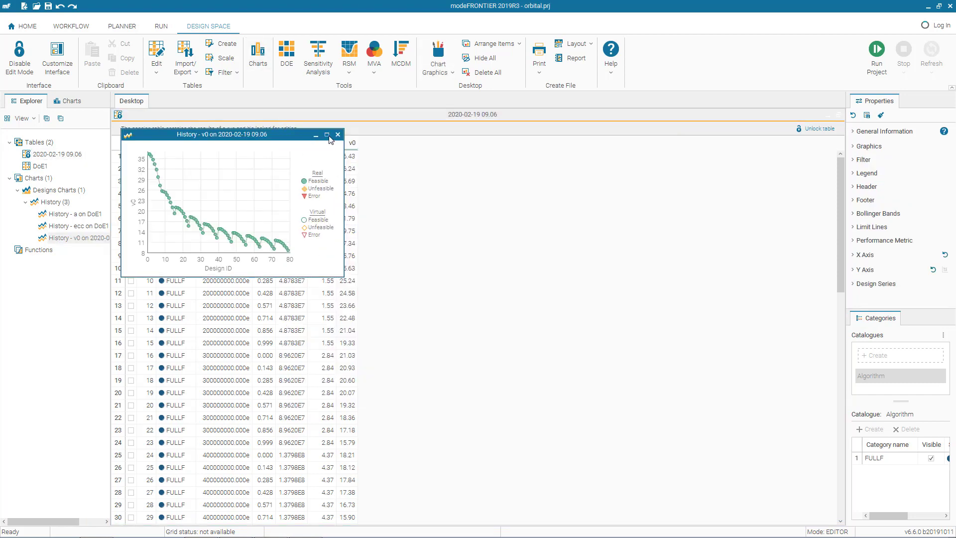
{"action": "left_click", "coordinate": [327, 135]}
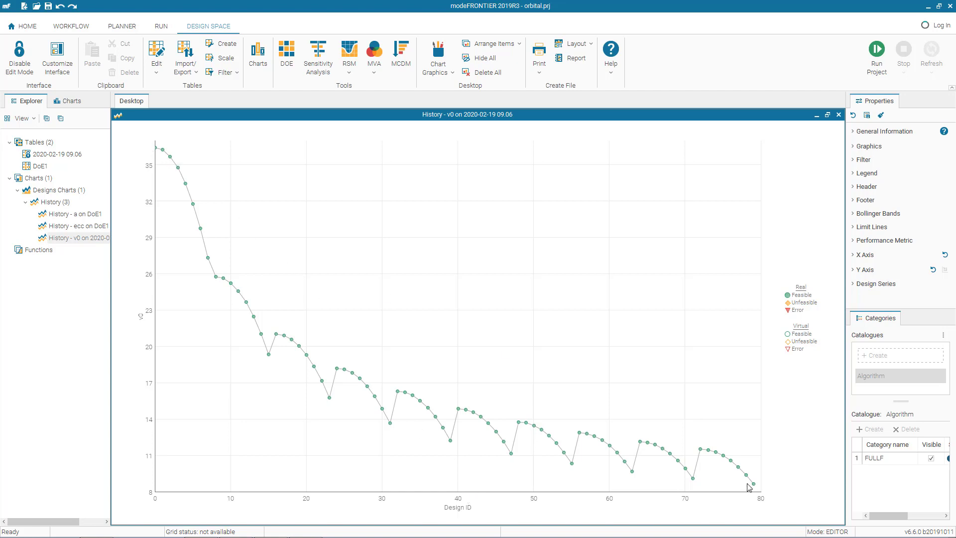
Mark design 33 on the v0 History chart and open its design details in an enlarged window beside the curve
{"action": "mouse_move", "coordinate": [753, 488]}
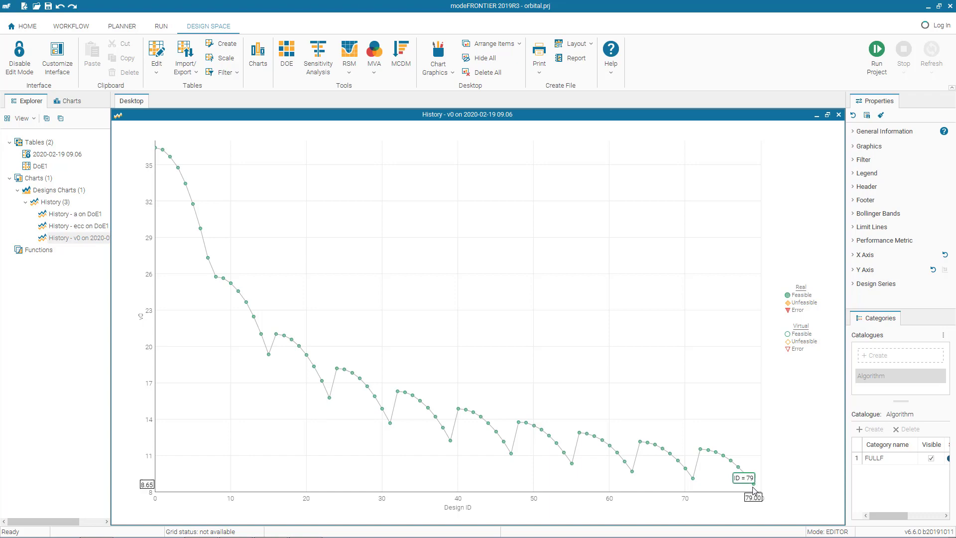
{"action": "left_click", "coordinate": [406, 395]}
{"action": "mouse_move", "coordinate": [406, 395]}
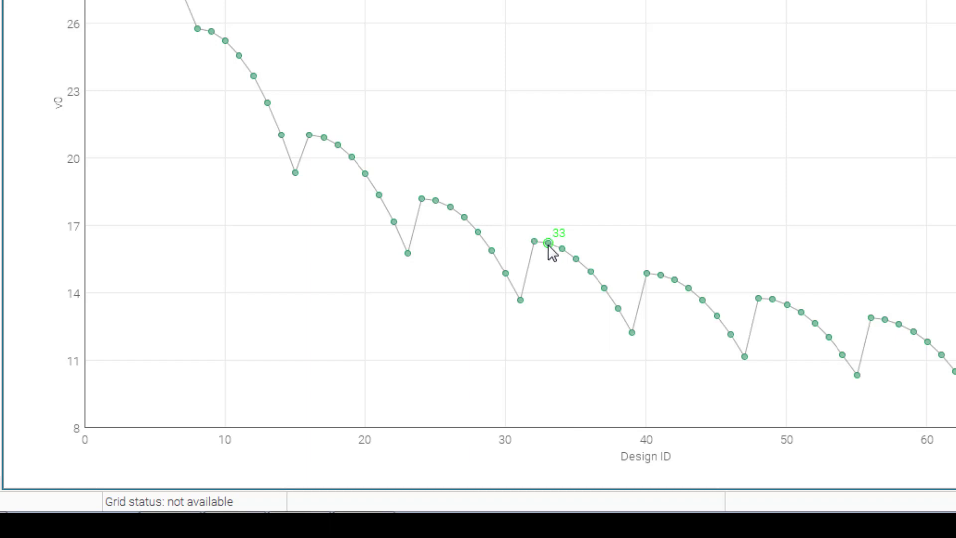
{"action": "left_click", "coordinate": [547, 244]}
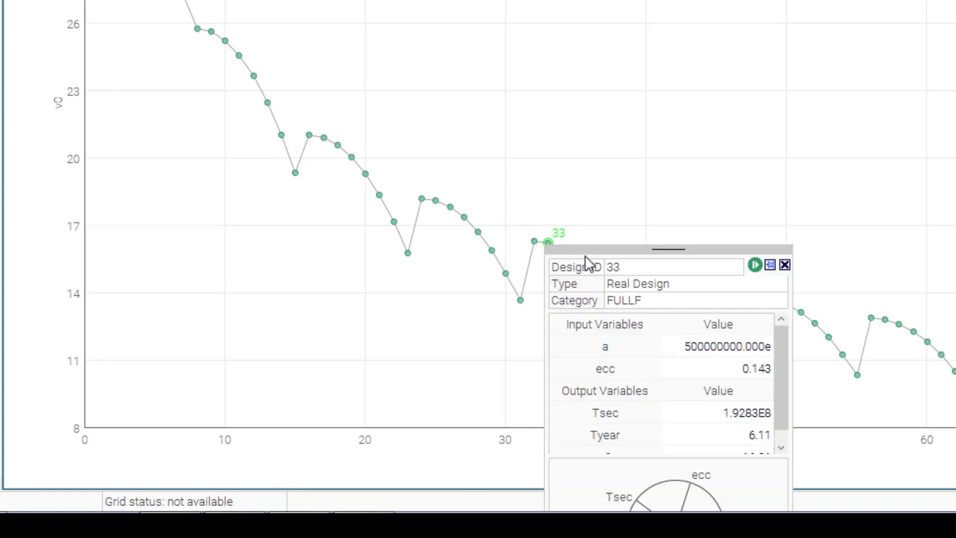
{"action": "left_click_drag", "start_coordinate": [594, 253], "coordinate": [644, 0]}
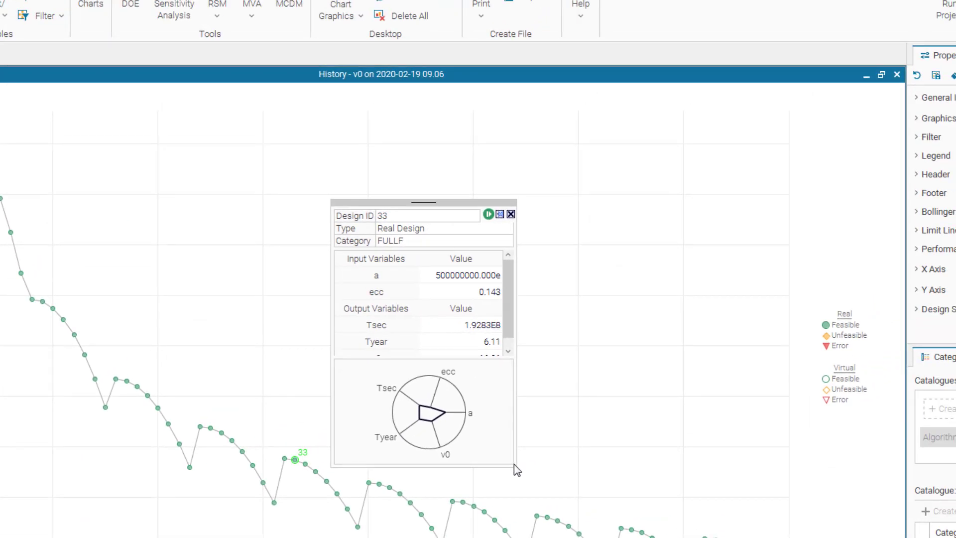
{"action": "left_click_drag", "start_coordinate": [514, 464], "coordinate": [780, 537]}
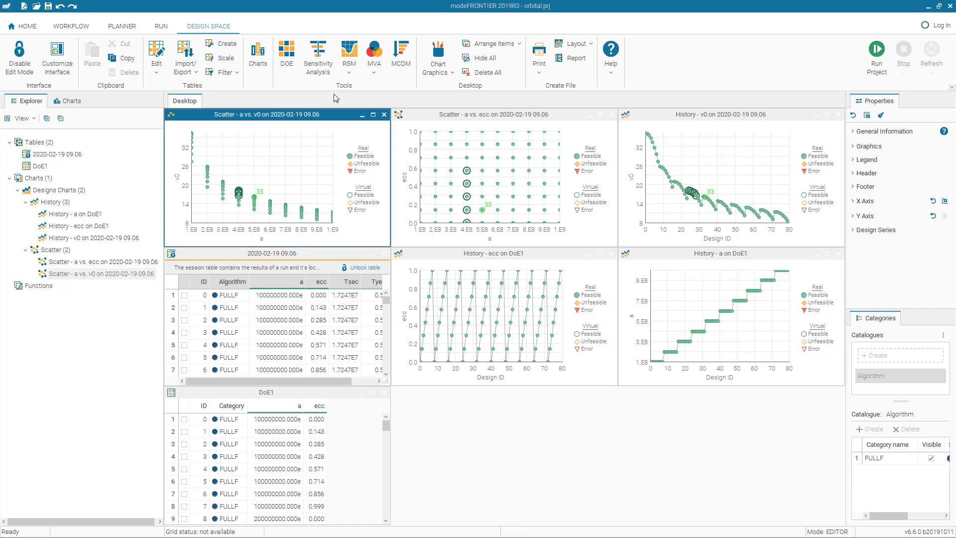
Add a Scatter 3D chart from the session table 2020-02-19 09.06 with a on X, ecc on Y and v0 on Z
{"action": "left_click", "coordinate": [258, 52]}
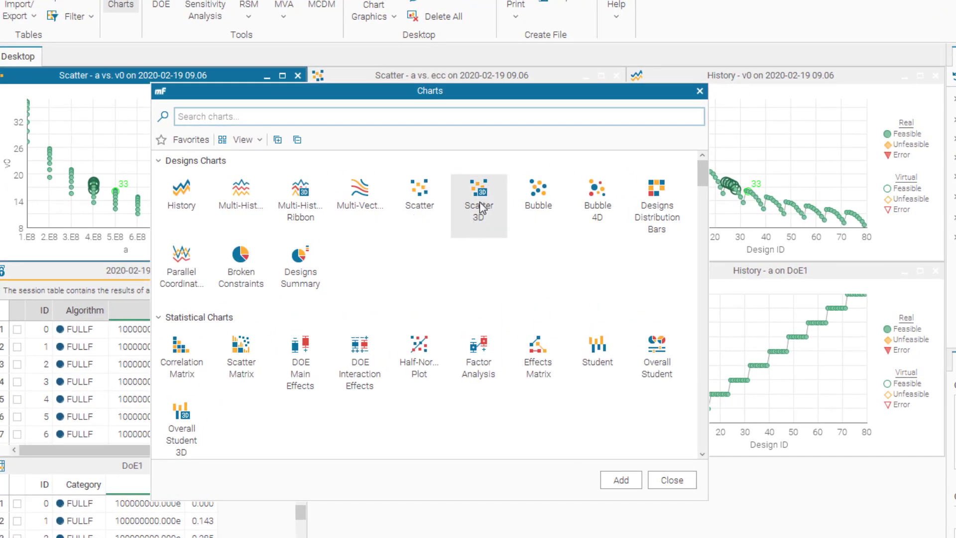
{"action": "left_click", "coordinate": [479, 220]}
{"action": "left_click", "coordinate": [618, 480]}
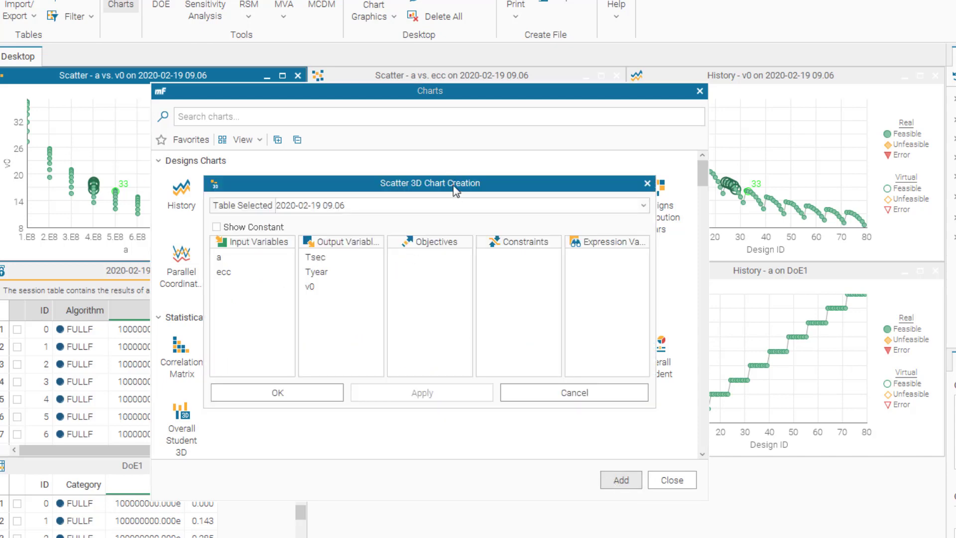
{"action": "left_click_drag", "start_coordinate": [454, 188], "coordinate": [450, 169]}
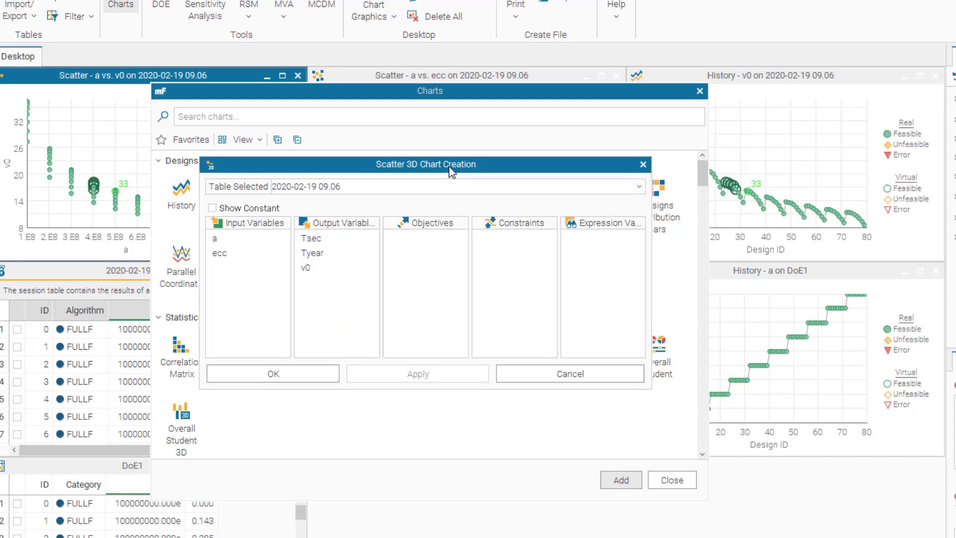
{"action": "left_click", "coordinate": [221, 240]}
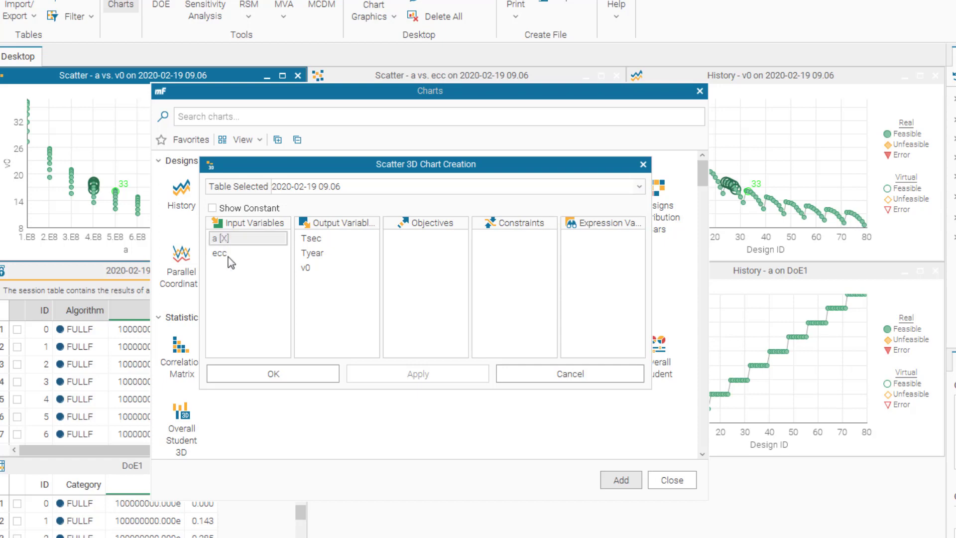
{"action": "left_click", "coordinate": [224, 255]}
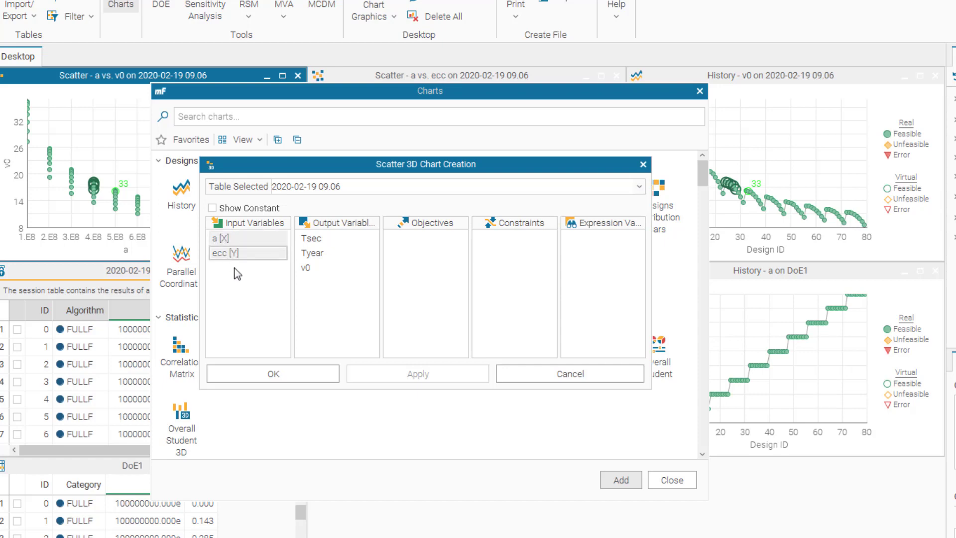
{"action": "left_click", "coordinate": [308, 269]}
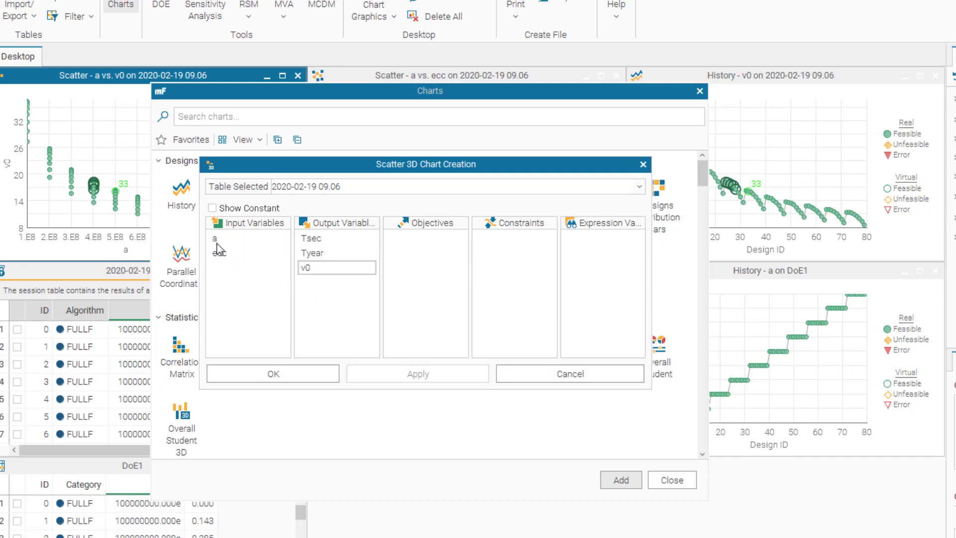
{"action": "left_click", "coordinate": [221, 255]}
{"action": "left_click", "coordinate": [227, 255]}
{"action": "left_click", "coordinate": [309, 269]}
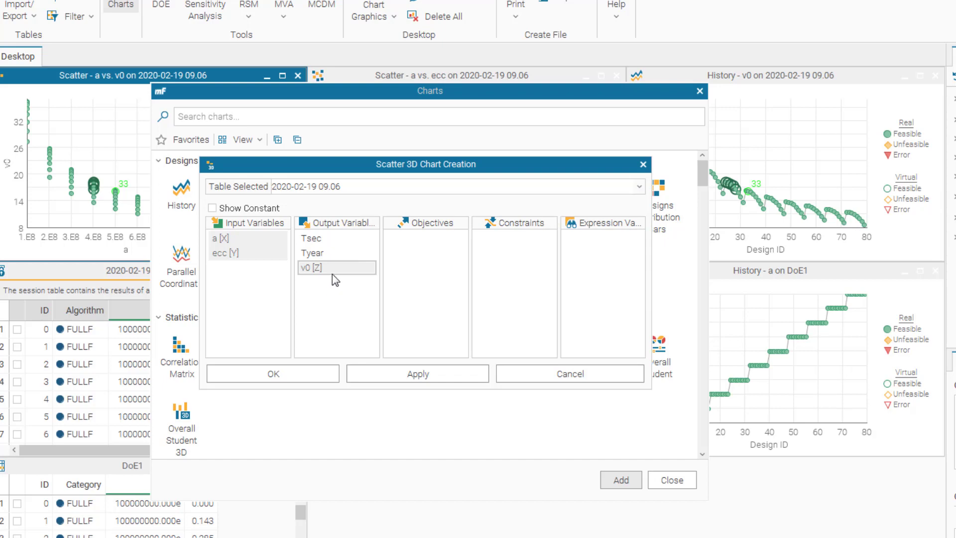
{"action": "left_click", "coordinate": [288, 372]}
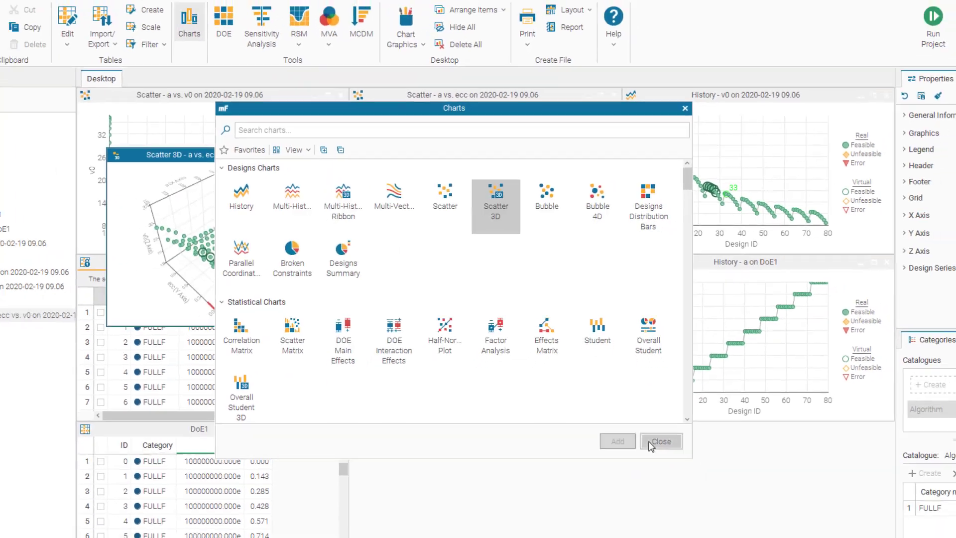
{"action": "left_click", "coordinate": [650, 442]}
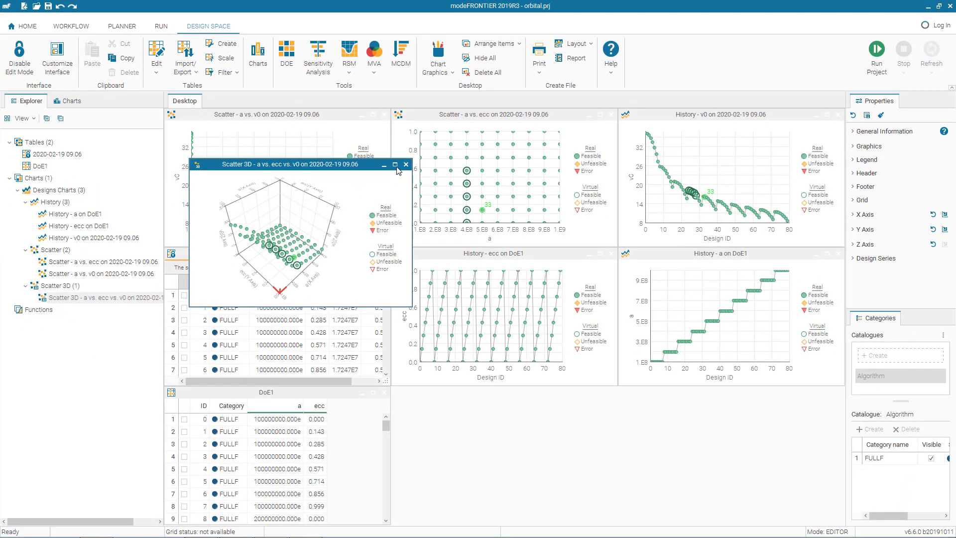
Examine the design points of the Scatter 3D chart at full size from several angles, including after resetting the view
{"action": "left_click", "coordinate": [395, 164]}
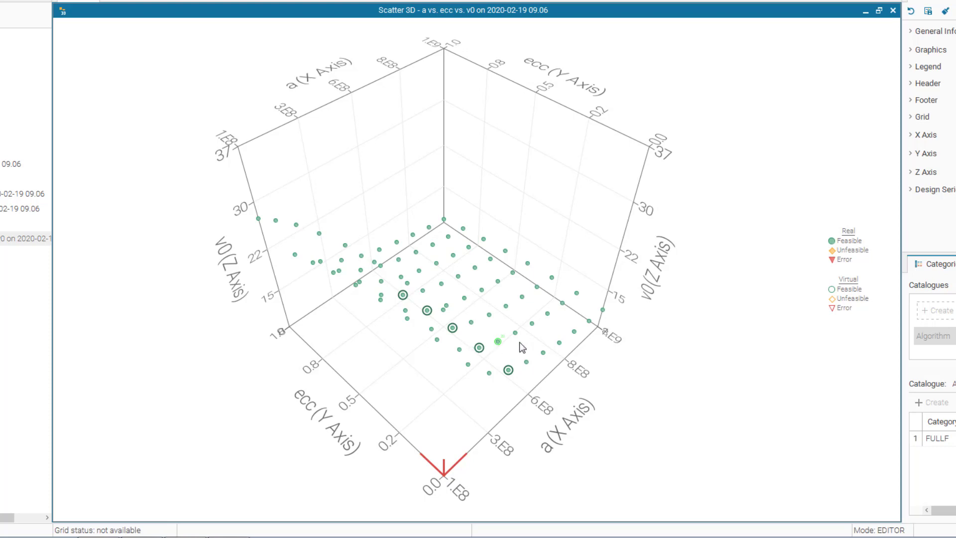
{"action": "left_click_drag", "start_coordinate": [550, 340], "coordinate": [481, 285]}
{"action": "scroll", "coordinate": [481, 288], "scroll_direction": "up", "scroll_amount": 6}
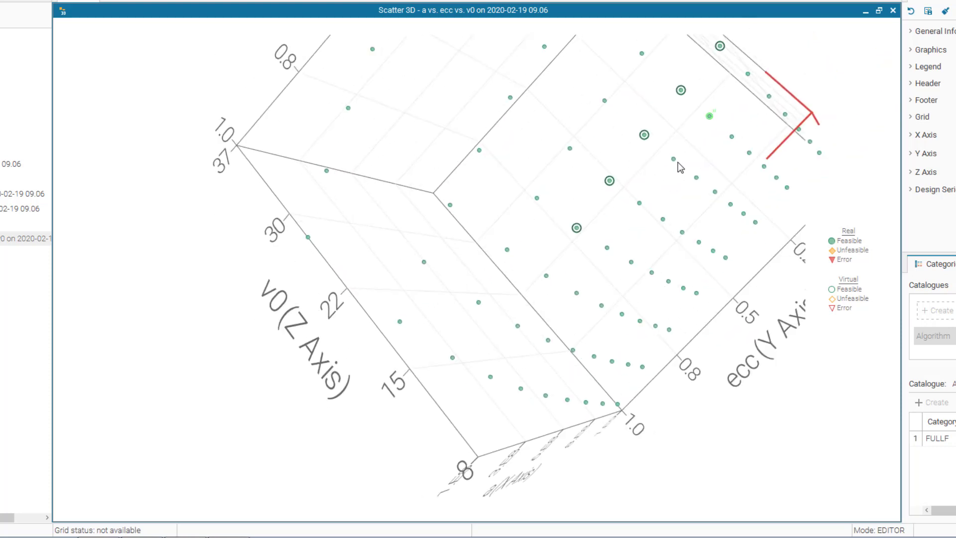
{"action": "left_click_drag", "start_coordinate": [641, 241], "coordinate": [525, 245]}
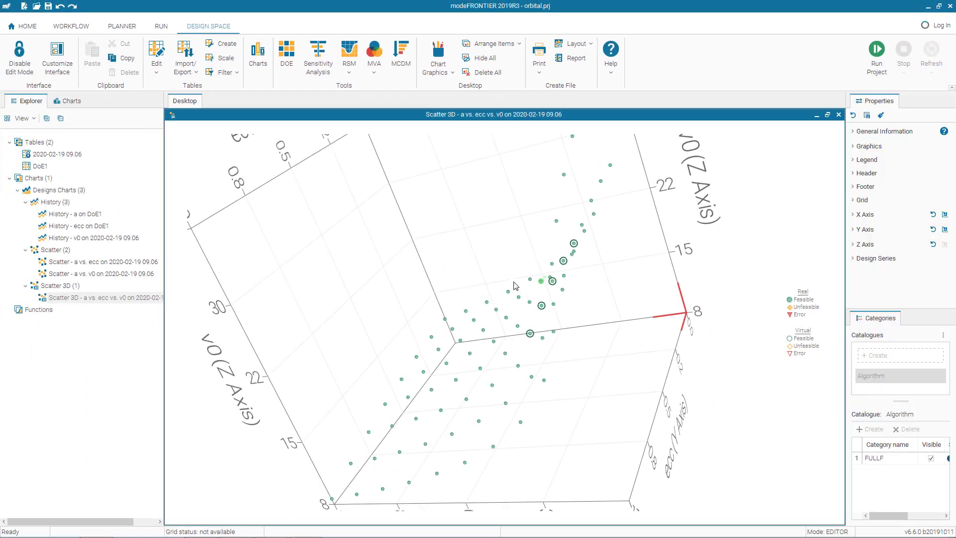
{"action": "double_click", "coordinate": [513, 285]}
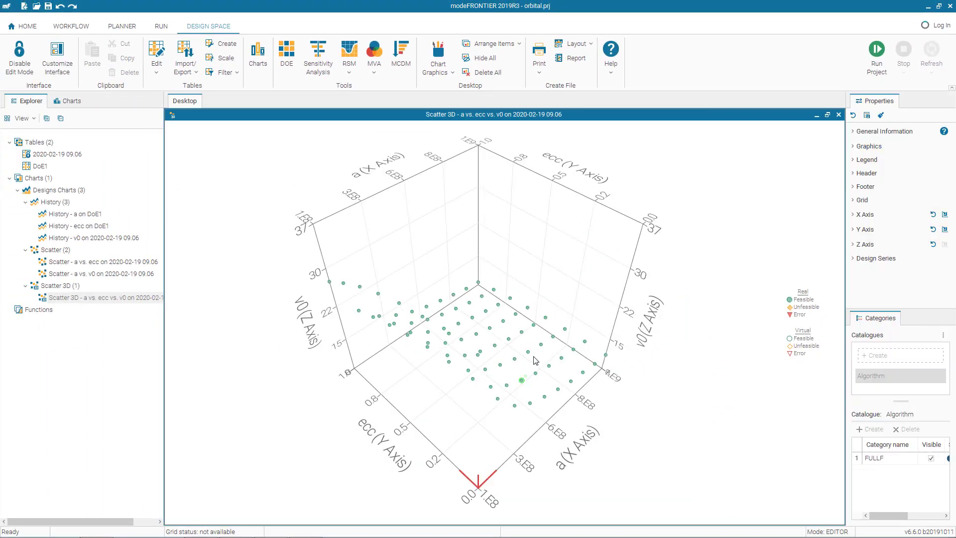
{"action": "left_click_drag", "start_coordinate": [534, 359], "coordinate": [562, 351]}
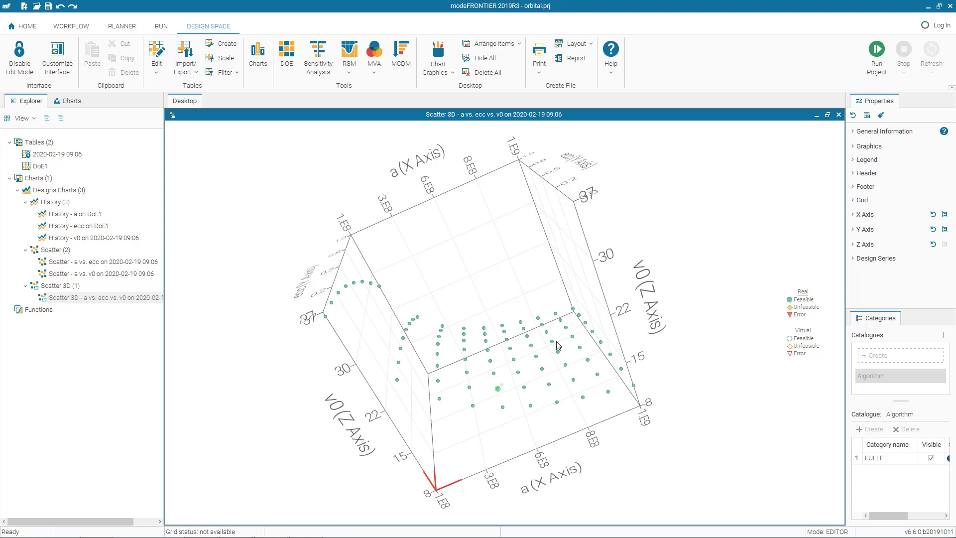
Copy the Scatter 3D chart of a, ecc and v0 to the clipboard as a chart
{"action": "right_click", "coordinate": [505, 272]}
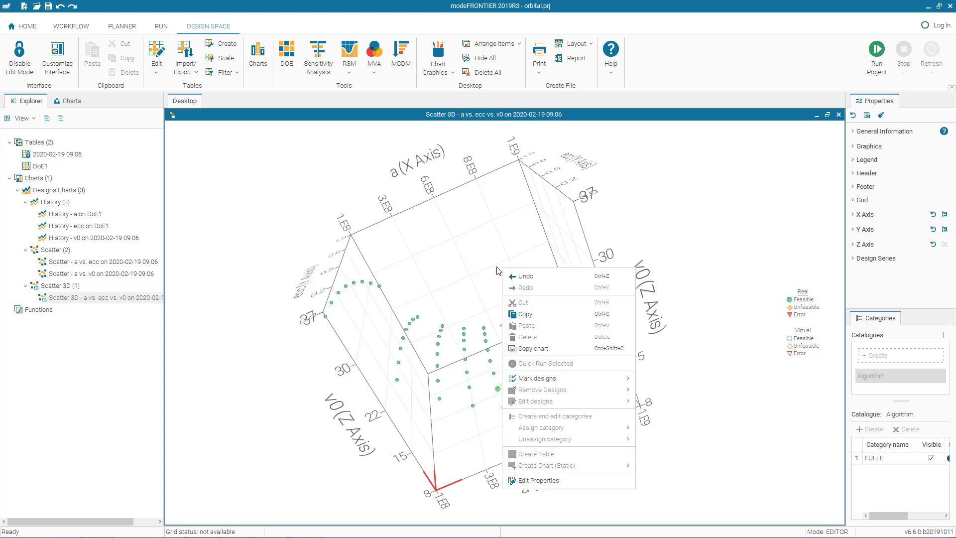
{"action": "left_click", "coordinate": [538, 349]}
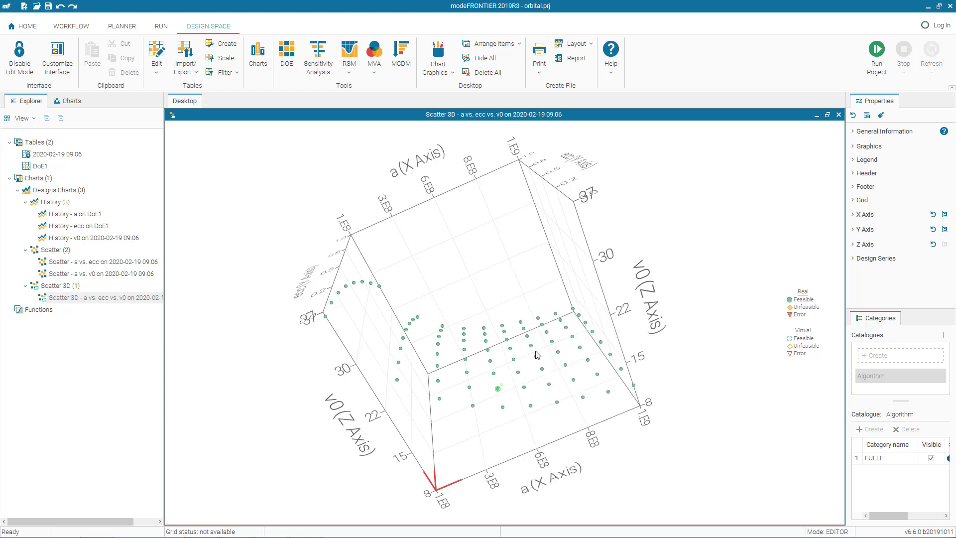
{"action": "mouse_move", "coordinate": [537, 353]}
Check the file formats offered for printing the Scatter 3D chart of a, ecc and v0 to a file, without saving
{"action": "left_click", "coordinate": [541, 74]}
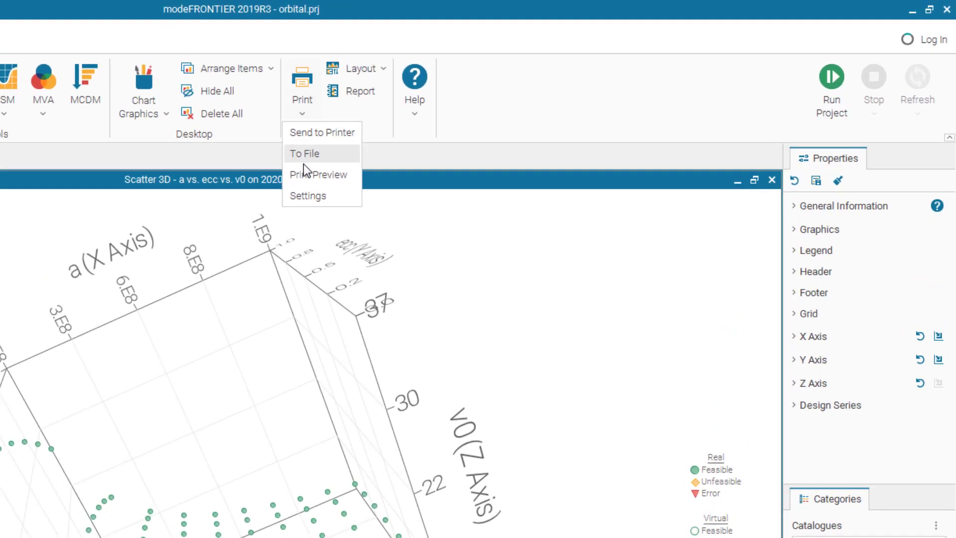
{"action": "left_click", "coordinate": [530, 100]}
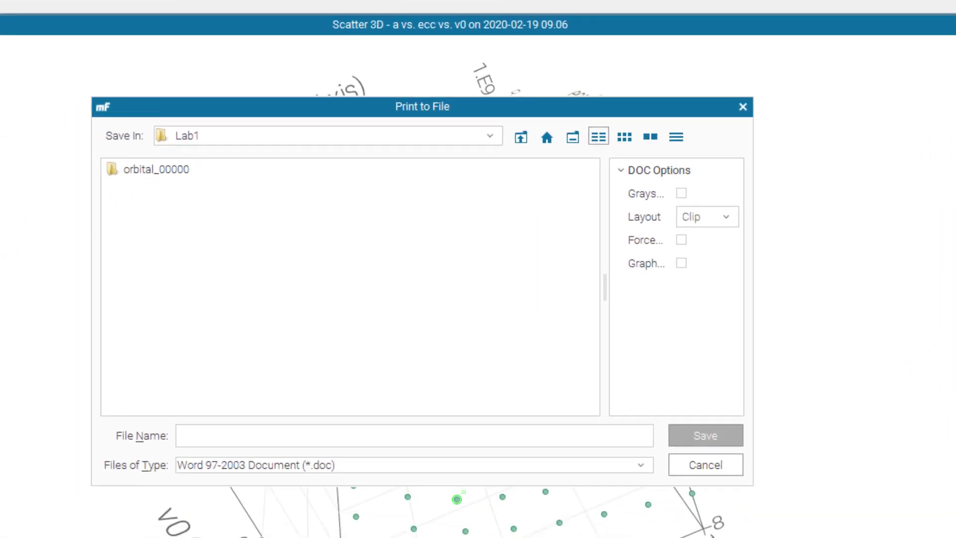
{"action": "left_click", "coordinate": [348, 469]}
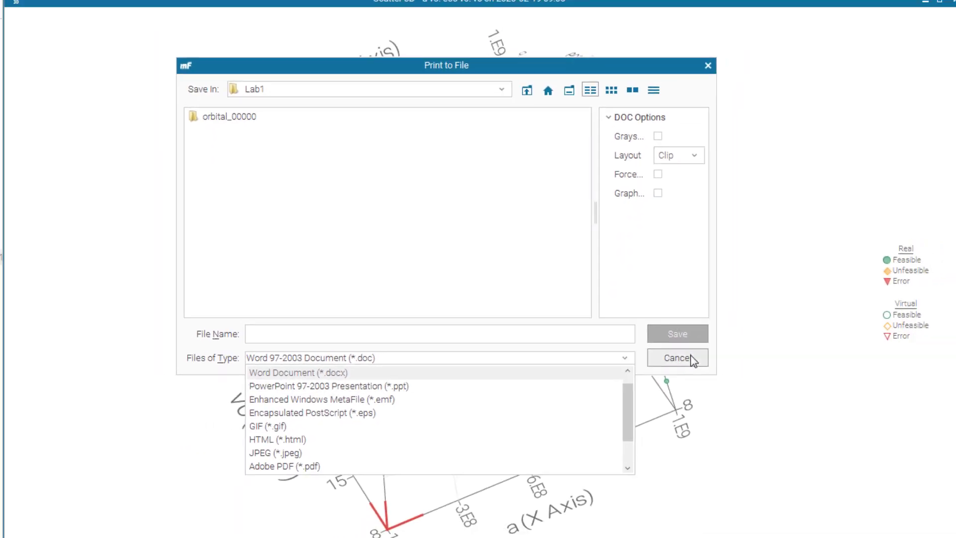
{"action": "left_click", "coordinate": [692, 359]}
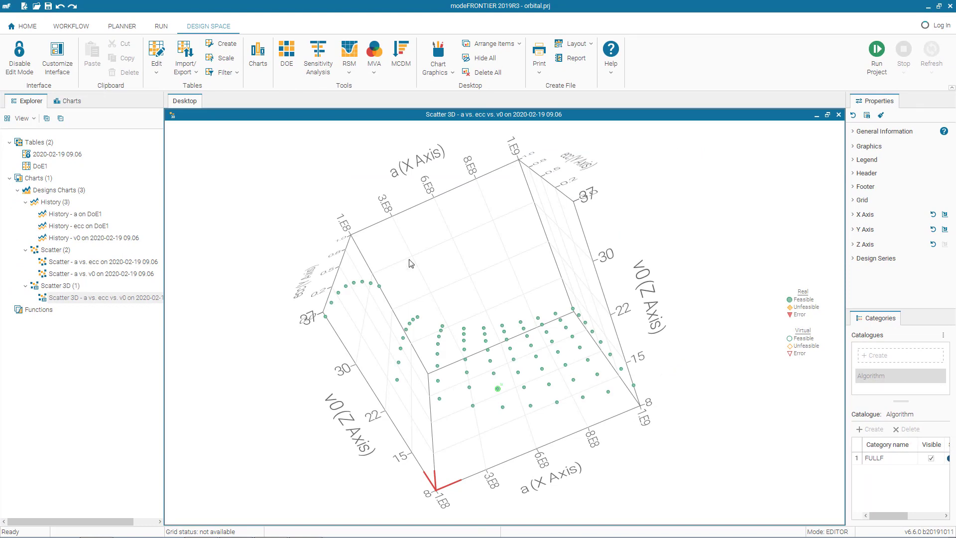
Add a Scatter 3D chart from the session table 2020-02-19 09.06 with a on X, ecc on Y and Tsec on Z
{"action": "left_click", "coordinate": [264, 59]}
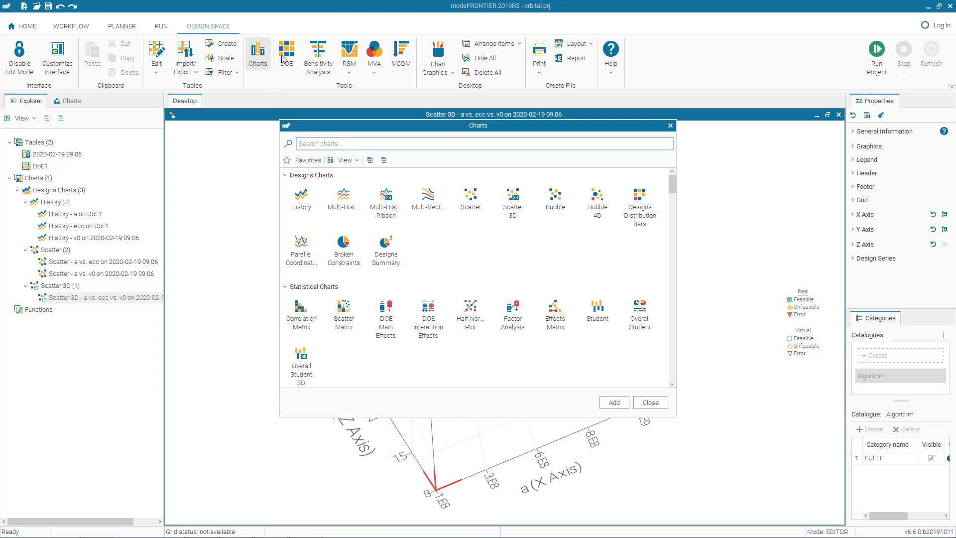
{"action": "left_click", "coordinate": [514, 205]}
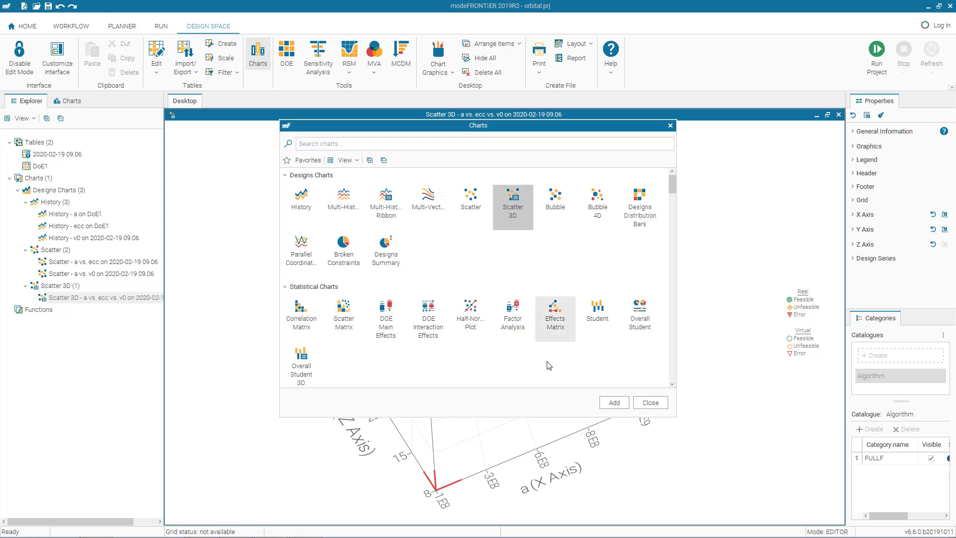
{"action": "left_click", "coordinate": [615, 403]}
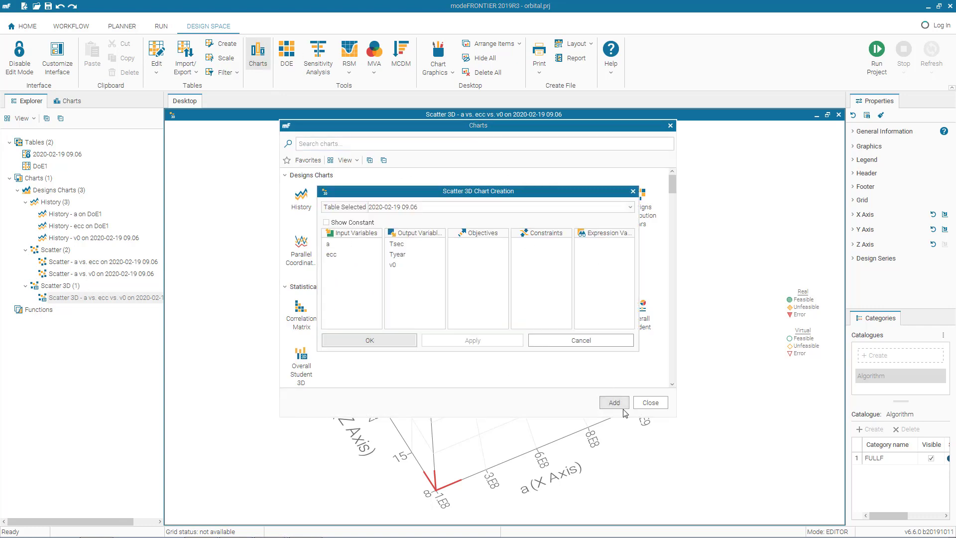
{"action": "left_click", "coordinate": [329, 245]}
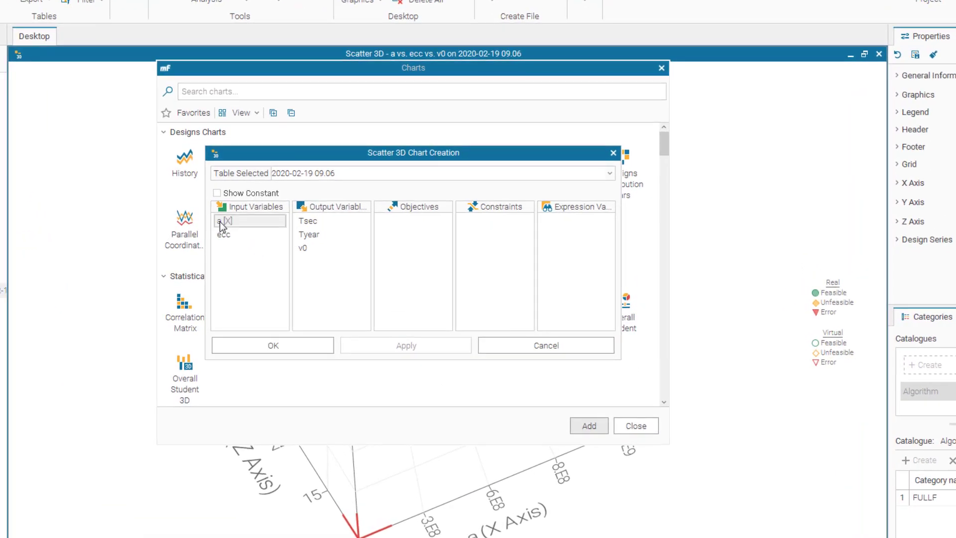
{"action": "left_click", "coordinate": [226, 236]}
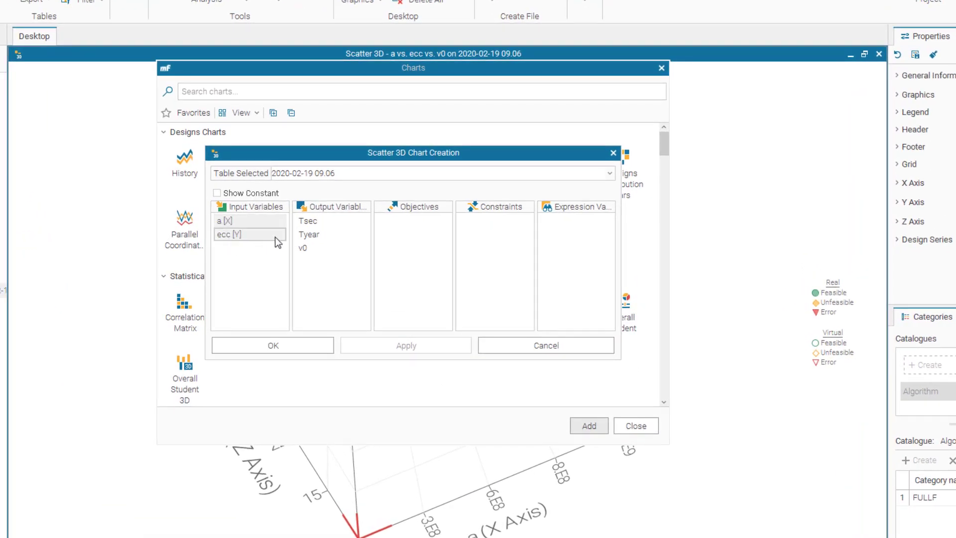
{"action": "left_click", "coordinate": [297, 220]}
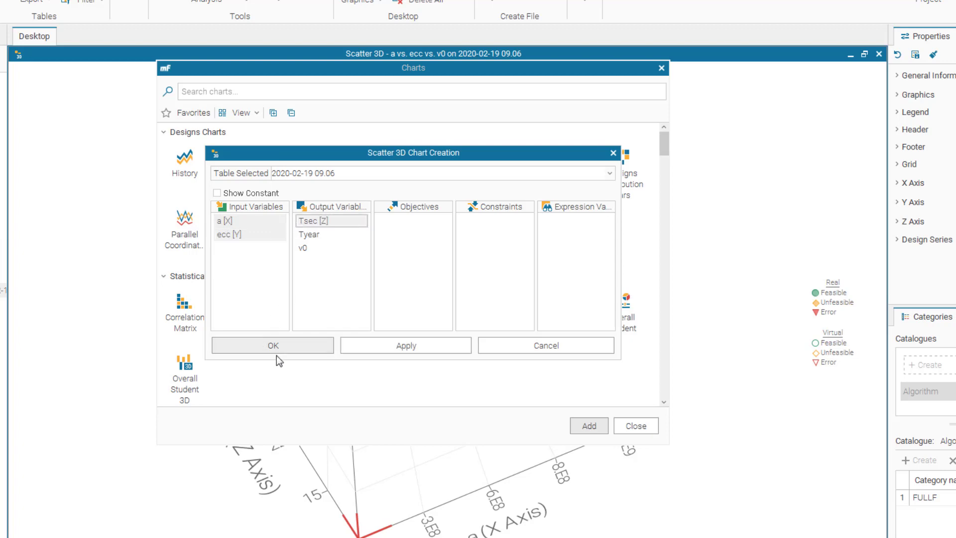
{"action": "left_click", "coordinate": [312, 345]}
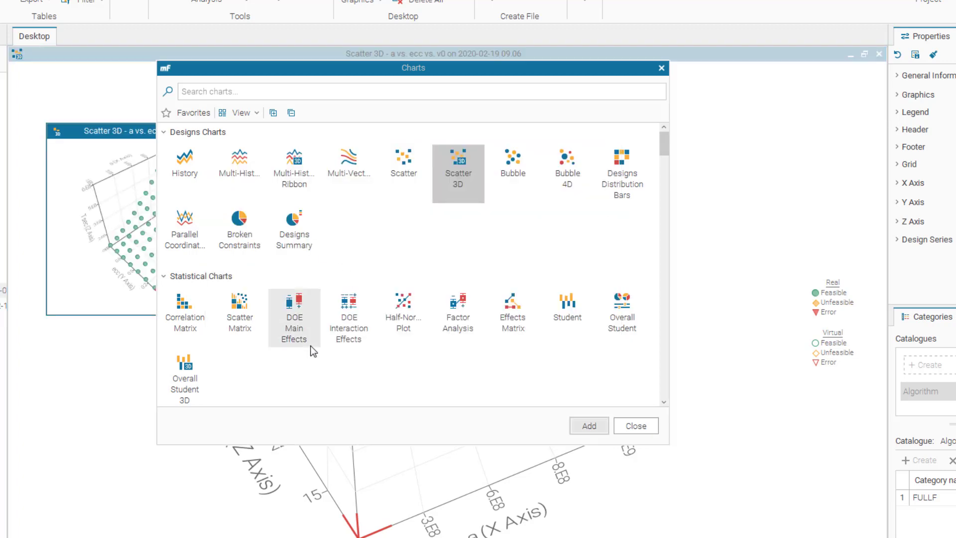
{"action": "left_click", "coordinate": [639, 423]}
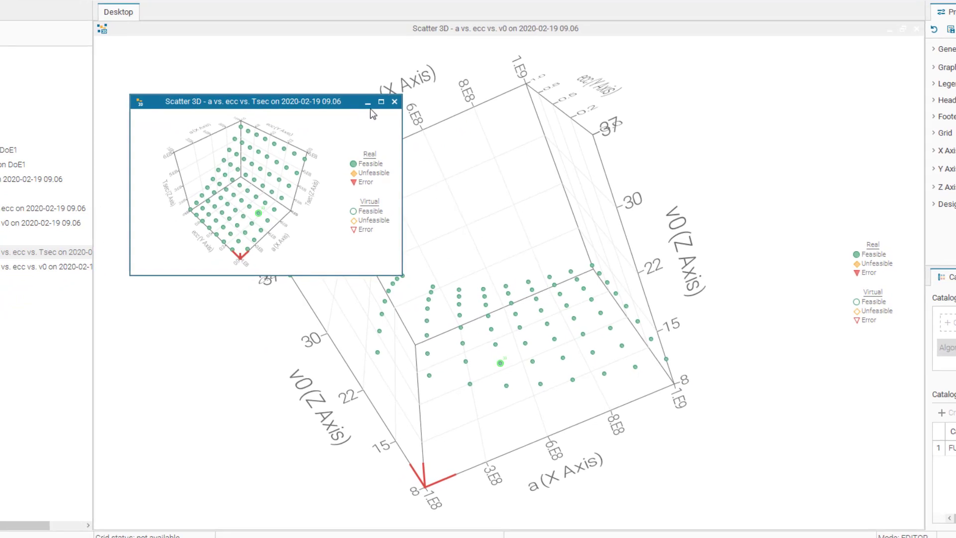
Examine the Scatter 3D chart of a, ecc and Tsec at full size from another angle, and return it to its normal window size
{"action": "left_click", "coordinate": [382, 105]}
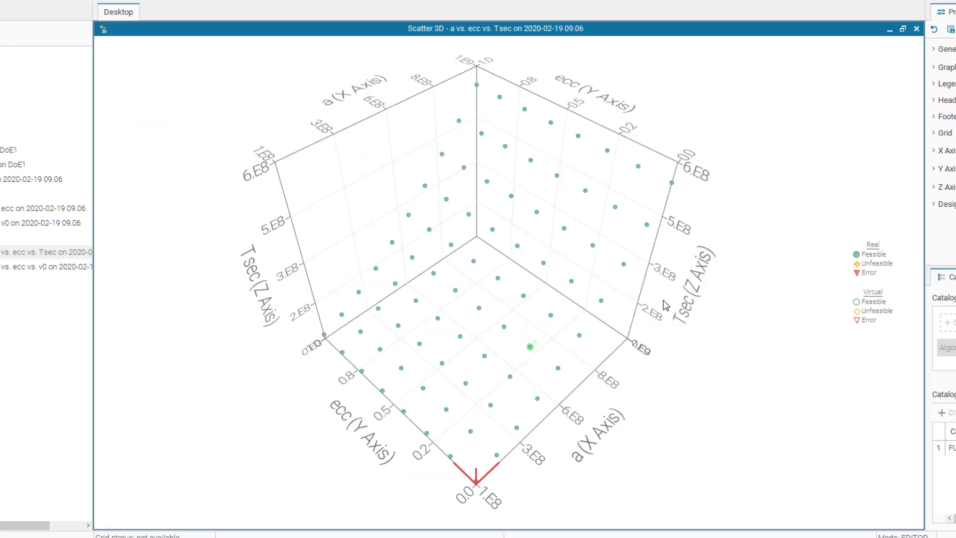
{"action": "left_click_drag", "start_coordinate": [611, 290], "coordinate": [399, 215]}
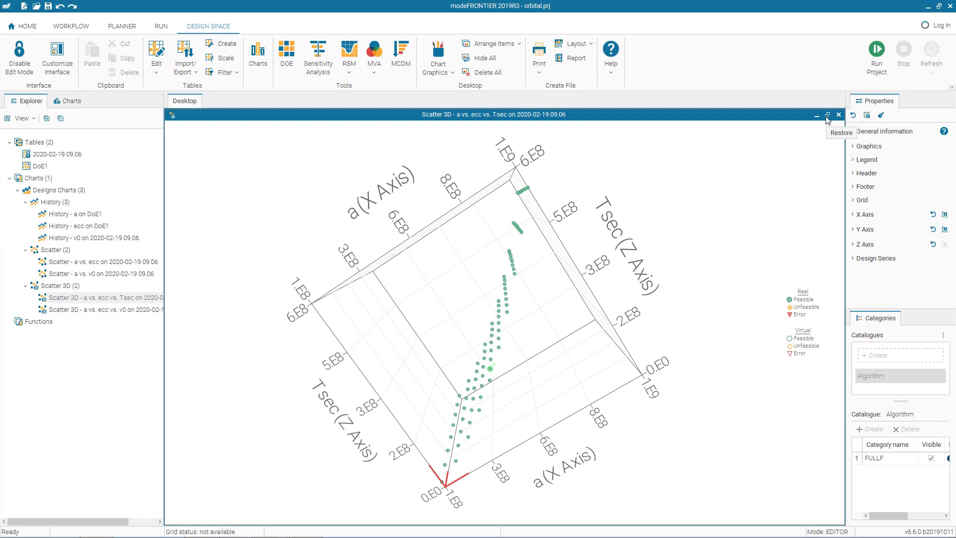
{"action": "left_click", "coordinate": [828, 115]}
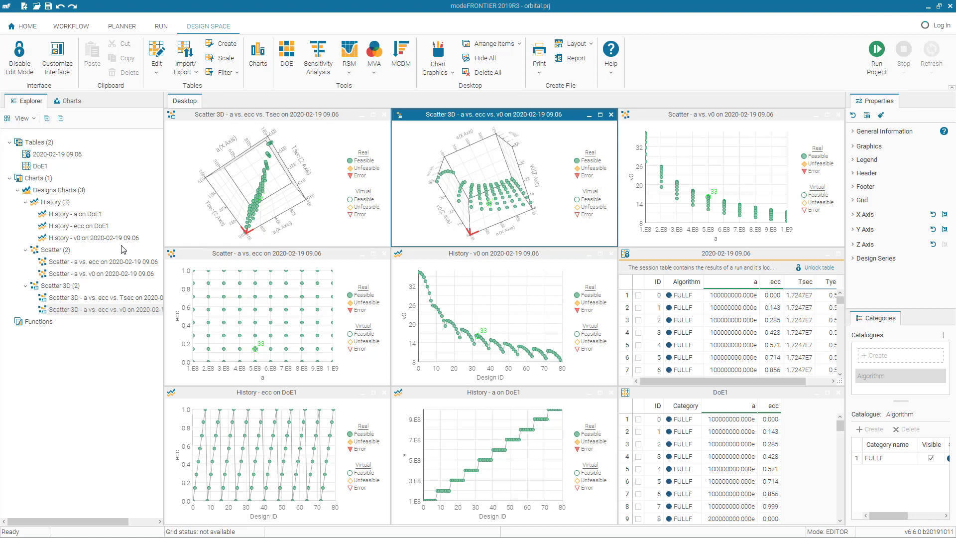